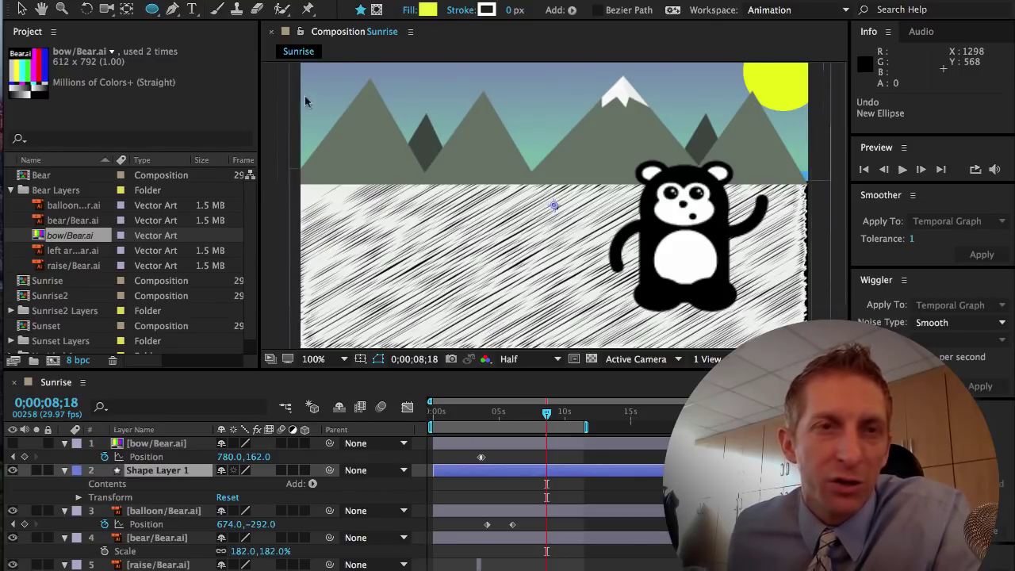
Add a new shape layer to the Sunrise composition and move it to the top of the layer stack
click(230, 0)
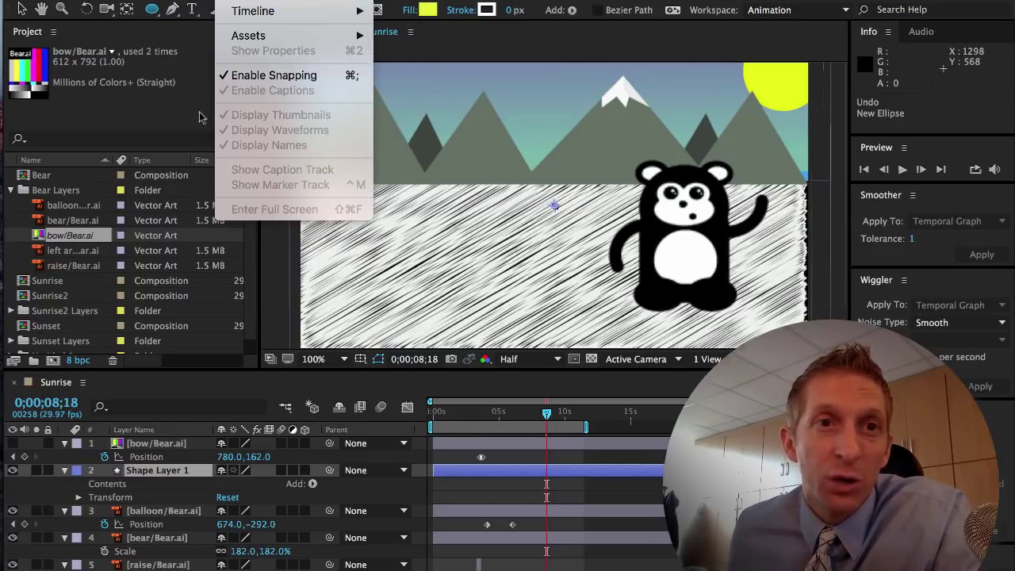
click(187, 114)
click(317, 1)
mouse_move(317, 2)
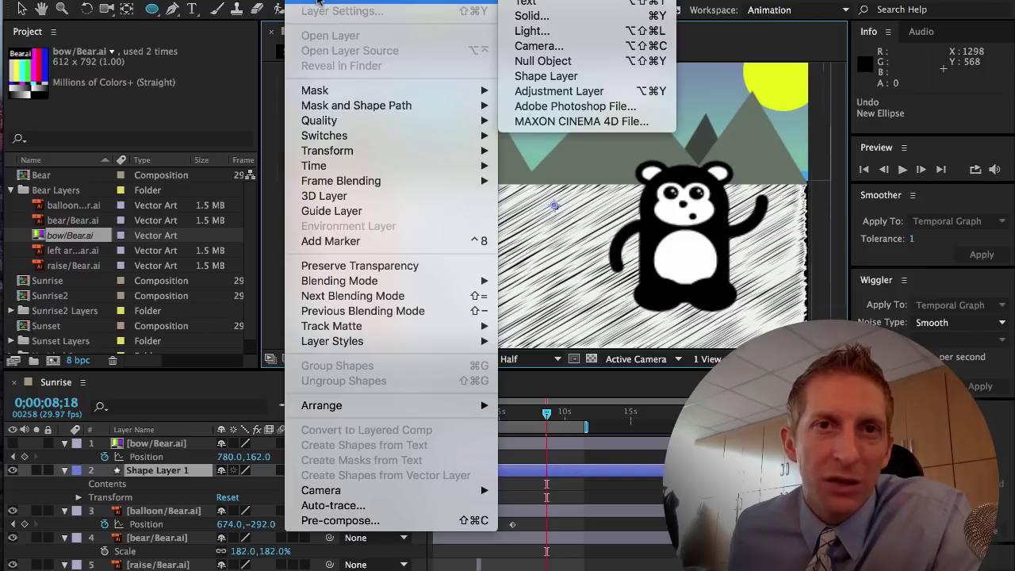
click(575, 81)
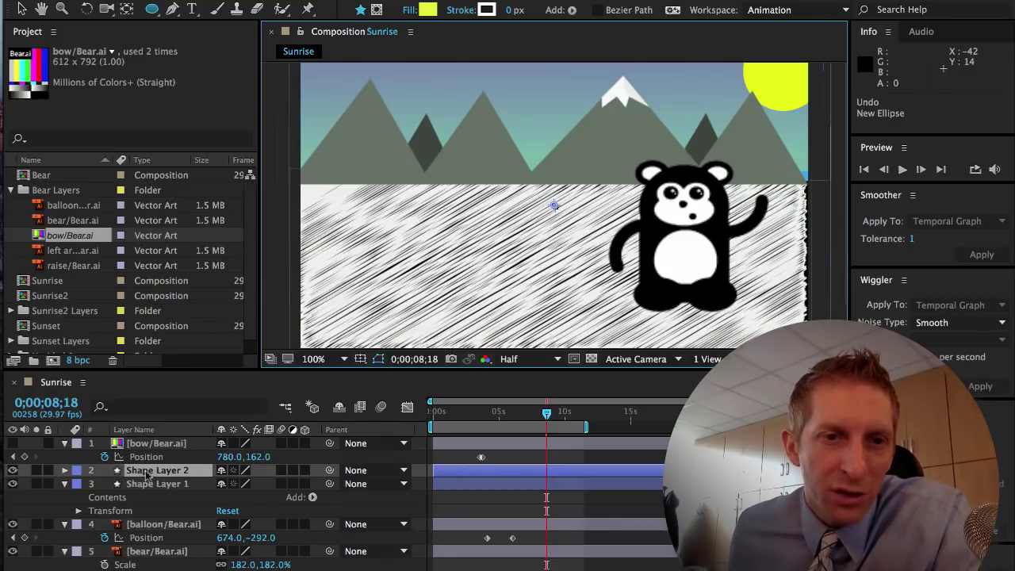
drag(152, 474, 150, 447)
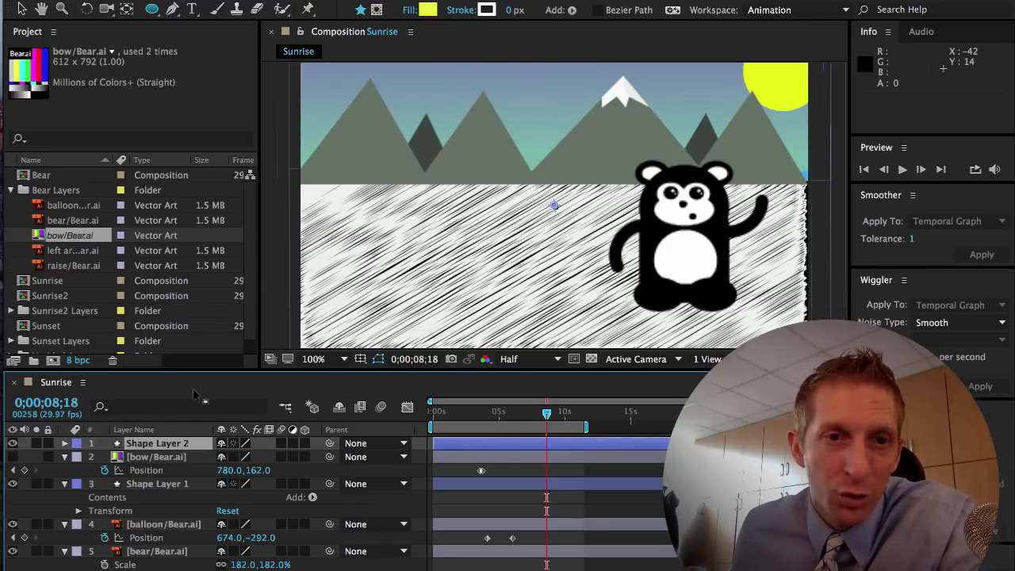
Mark every Sunrise layer except Shape Layer 2 as shy and hide the shy layers in the timeline
click(155, 474)
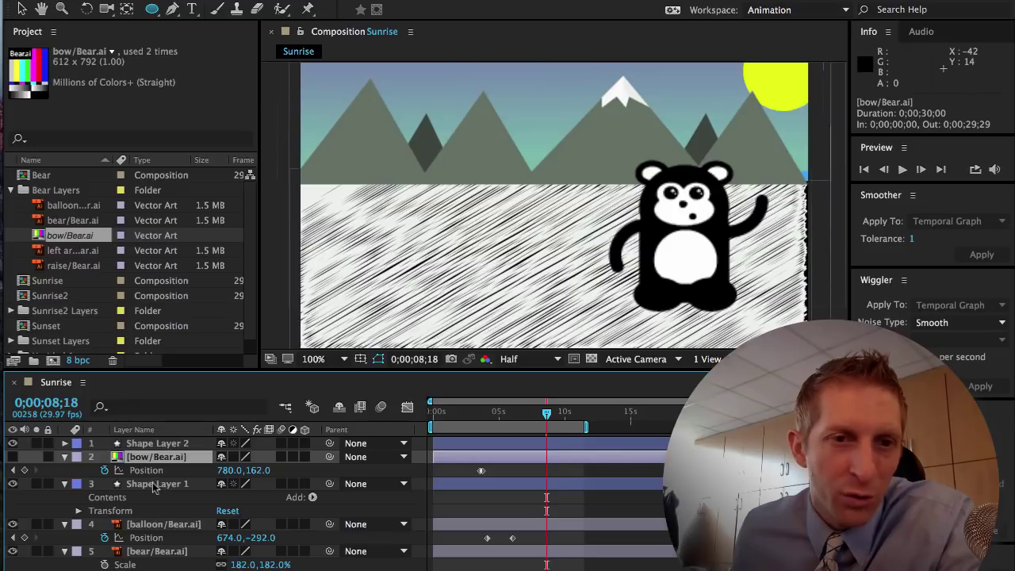
click(156, 483)
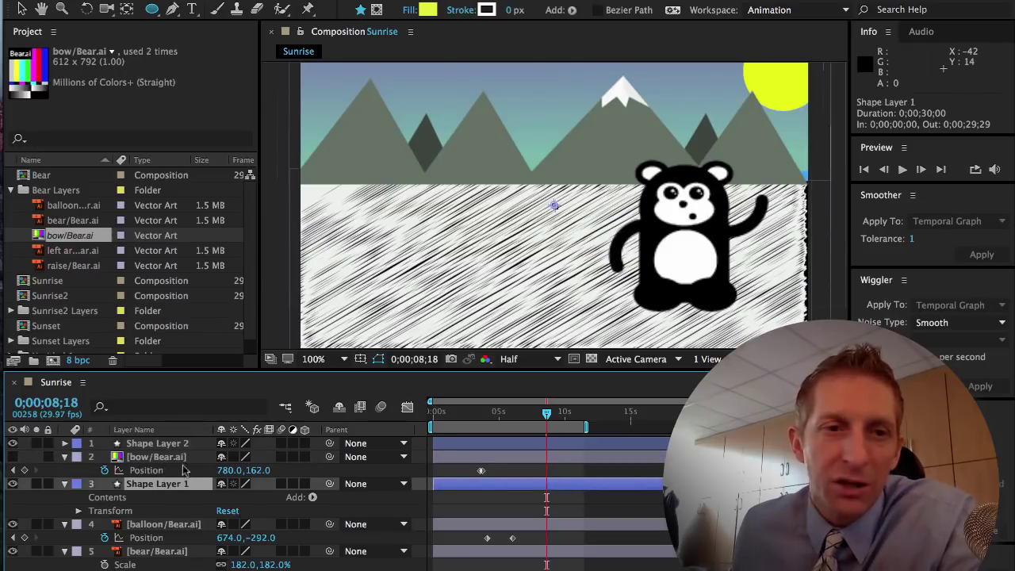
click(148, 447)
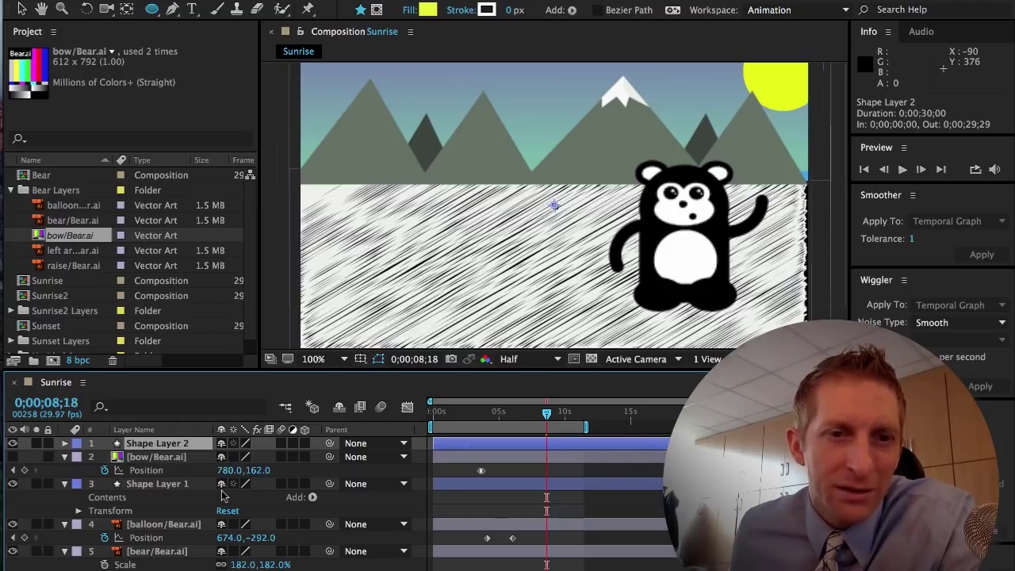
scroll(181, 530, down, 3)
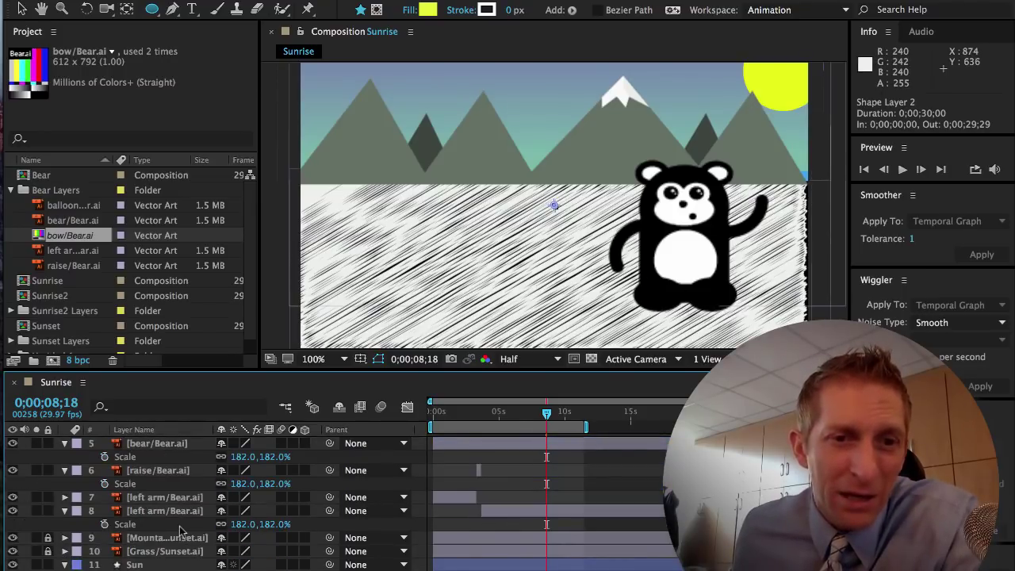
scroll(214, 519, up, 3)
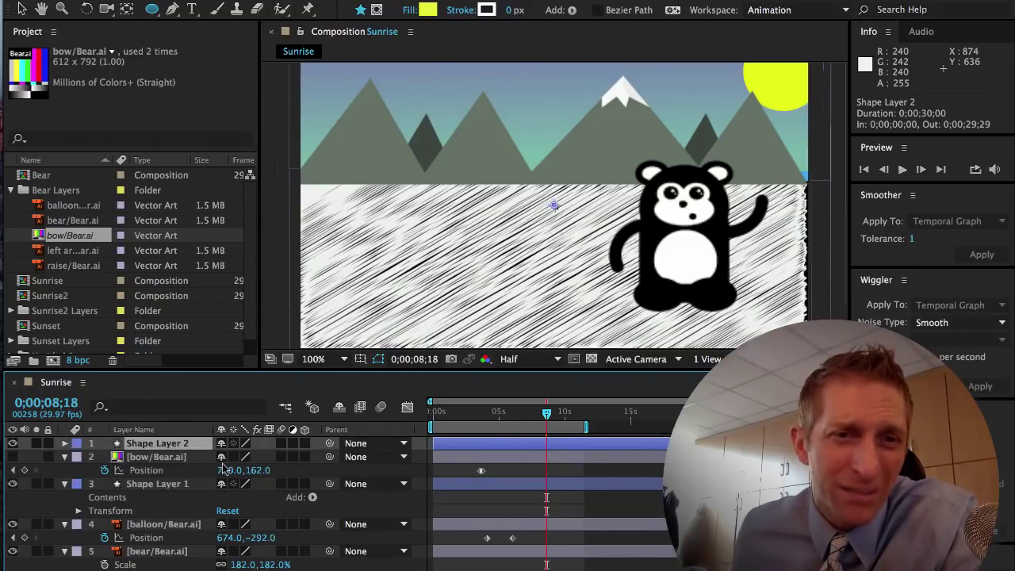
click(221, 457)
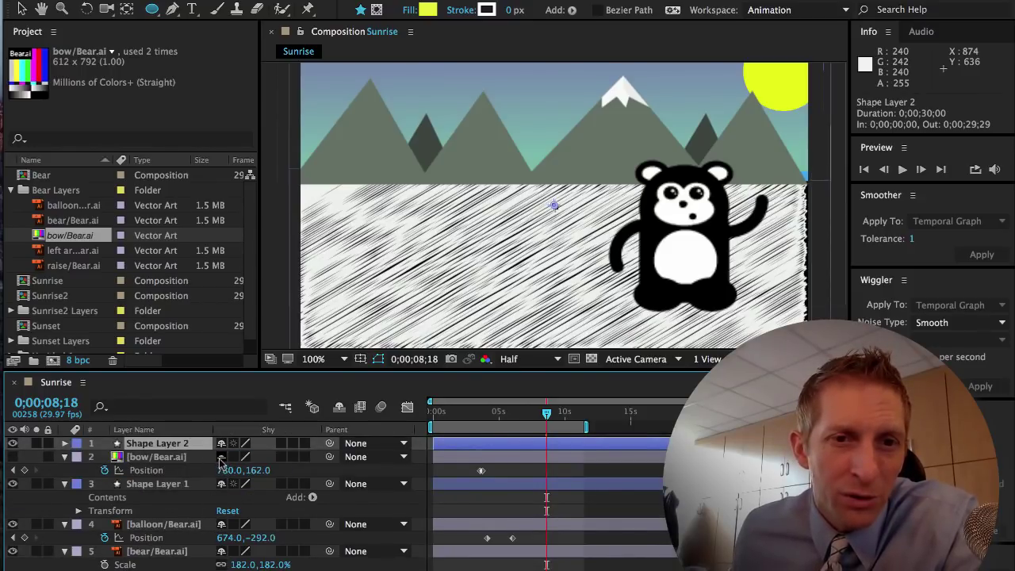
click(222, 485)
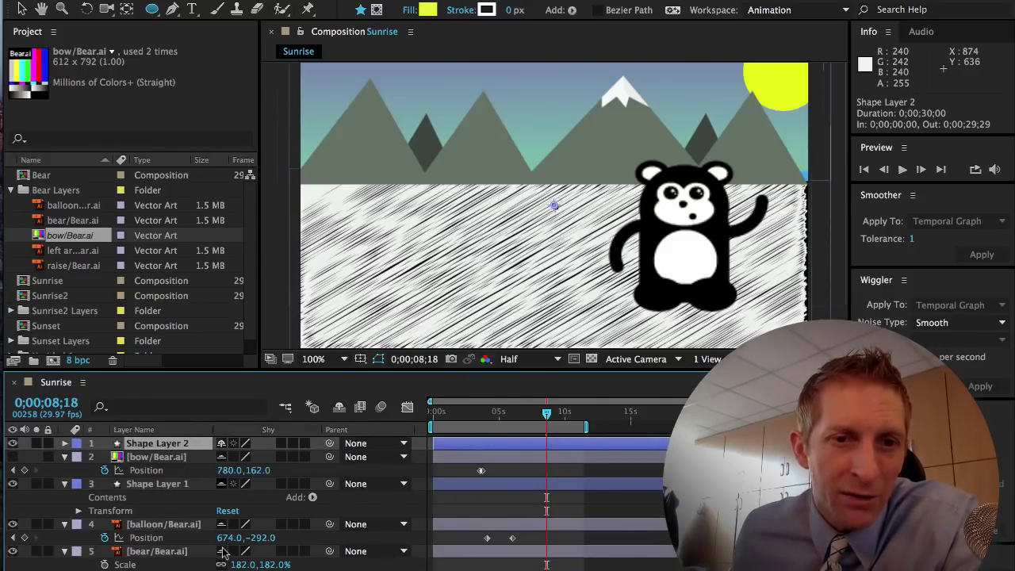
scroll(222, 564, down, 5)
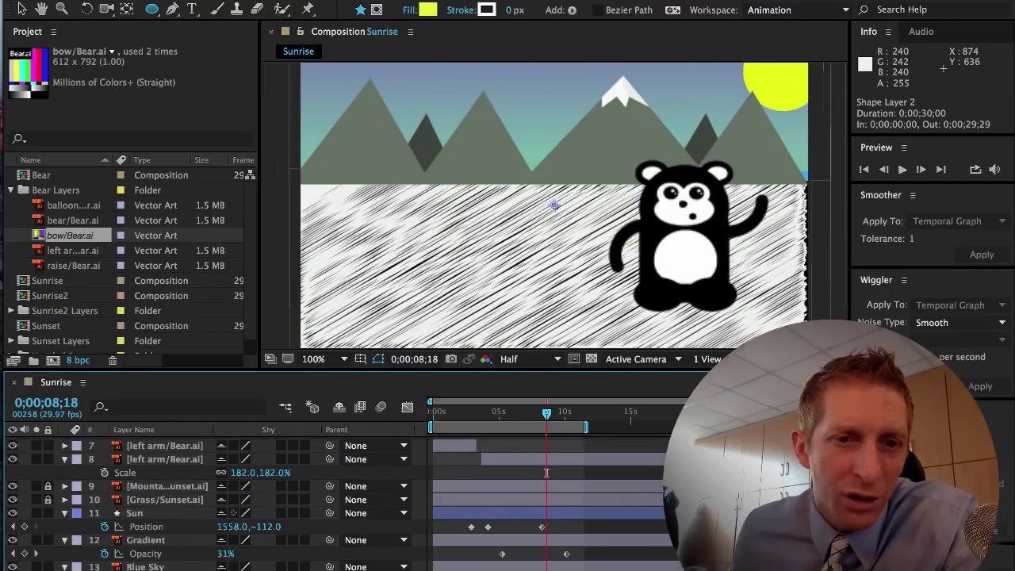
scroll(223, 492, up, 5)
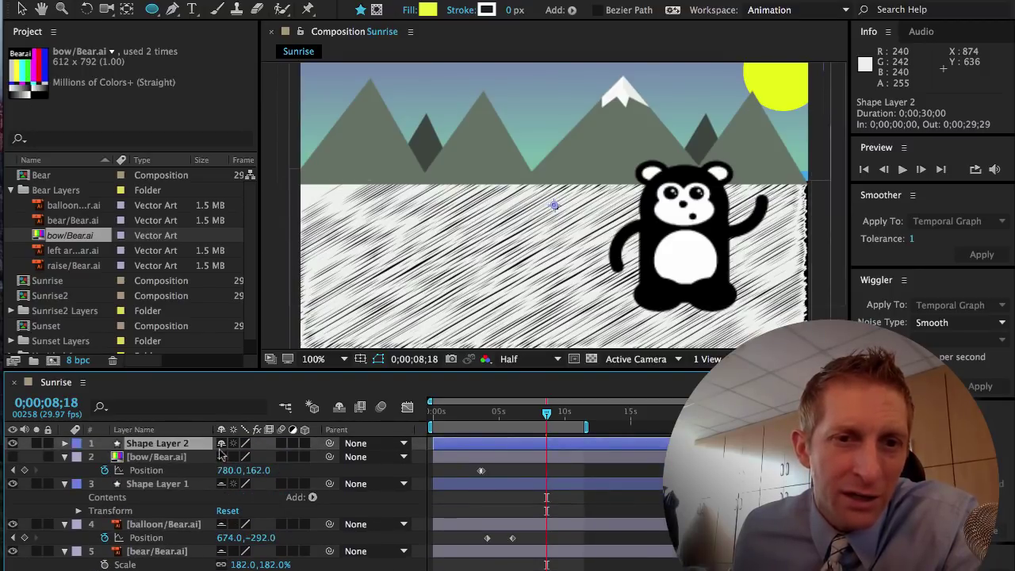
click(338, 406)
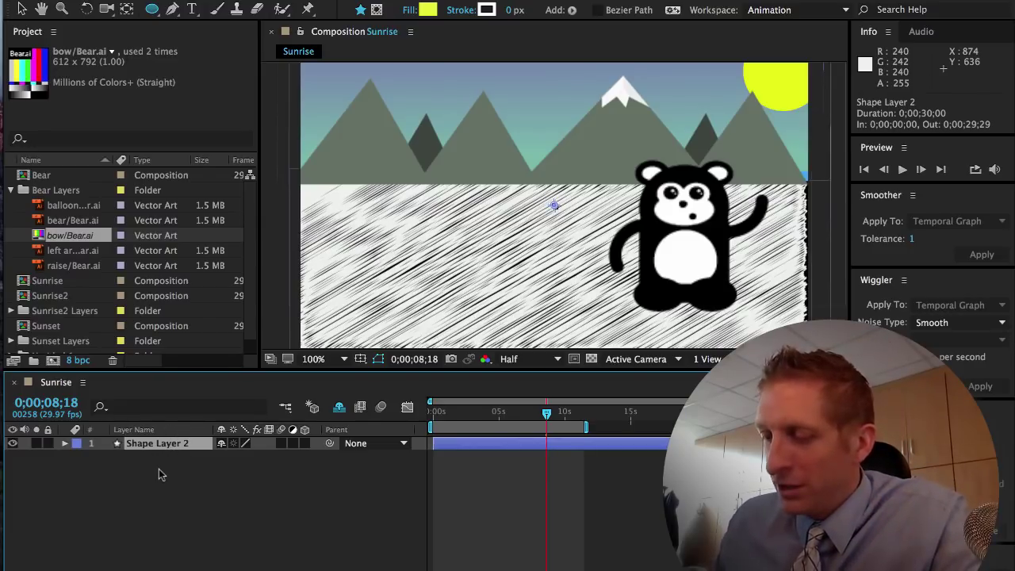
Create a 1280 x 720 composition named Snowman and add it as the top layer of the Sunrise composition
key(super+n)
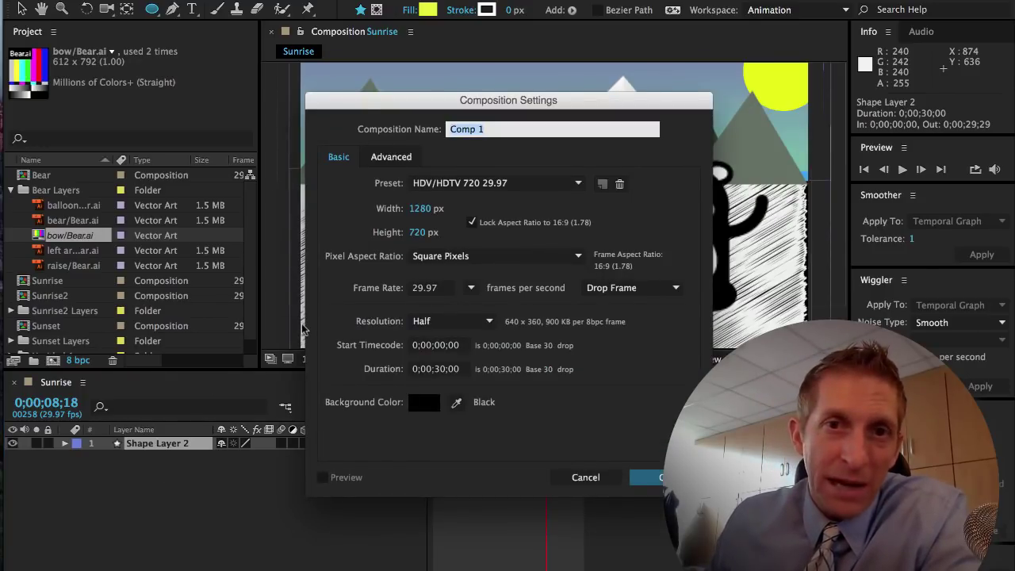
text(Snowman)
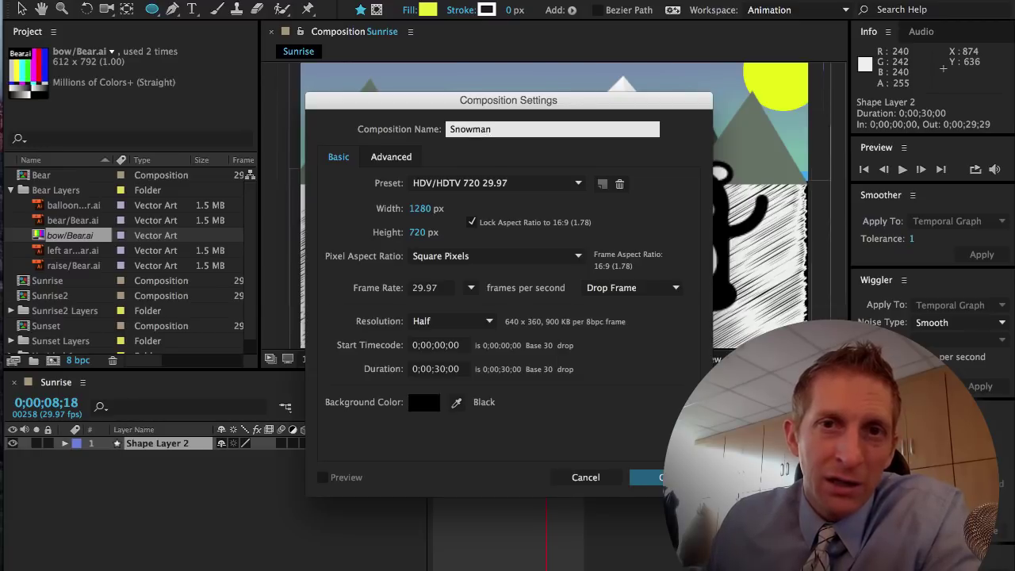
key(Return)
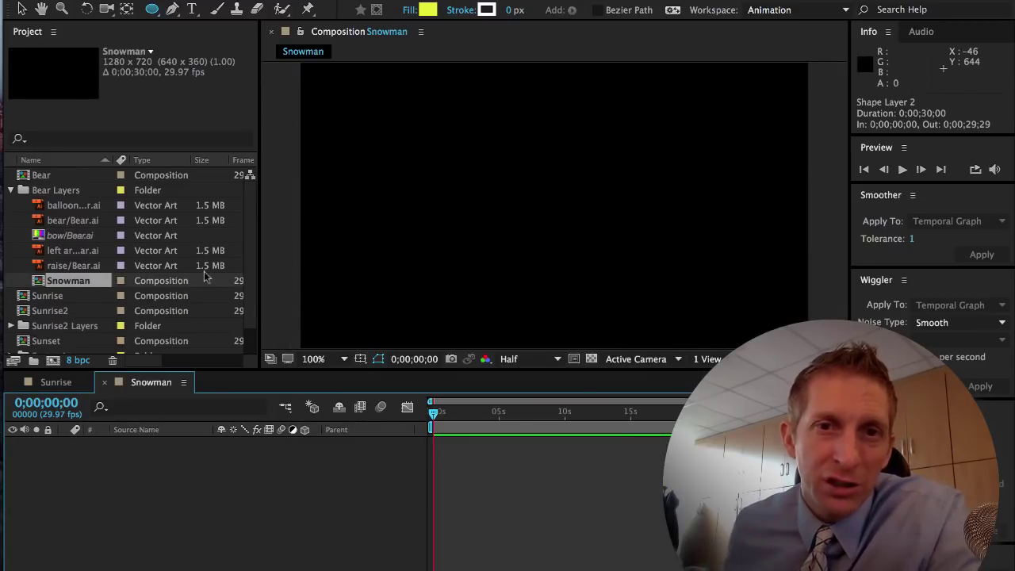
click(52, 383)
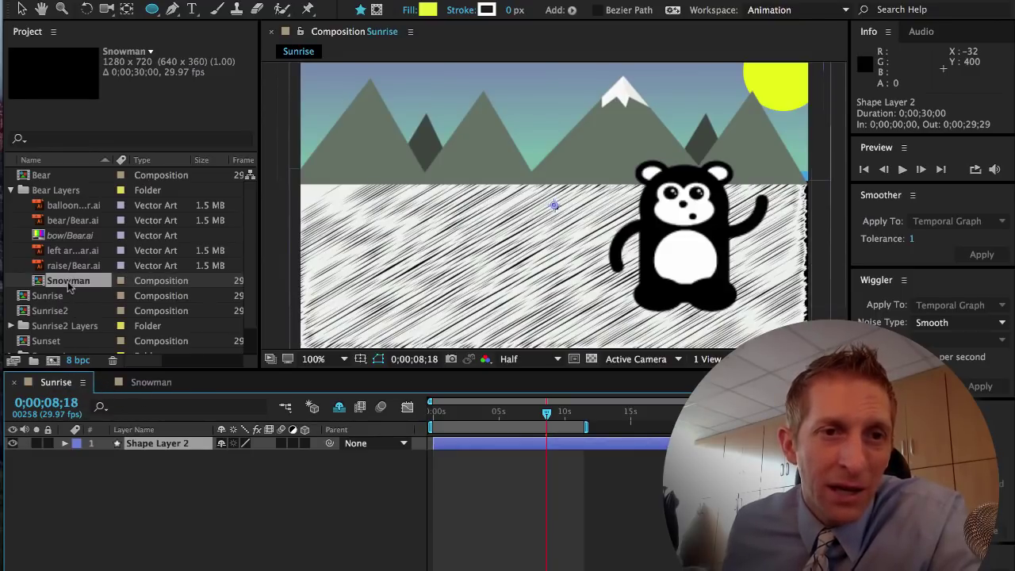
drag(68, 287, 83, 456)
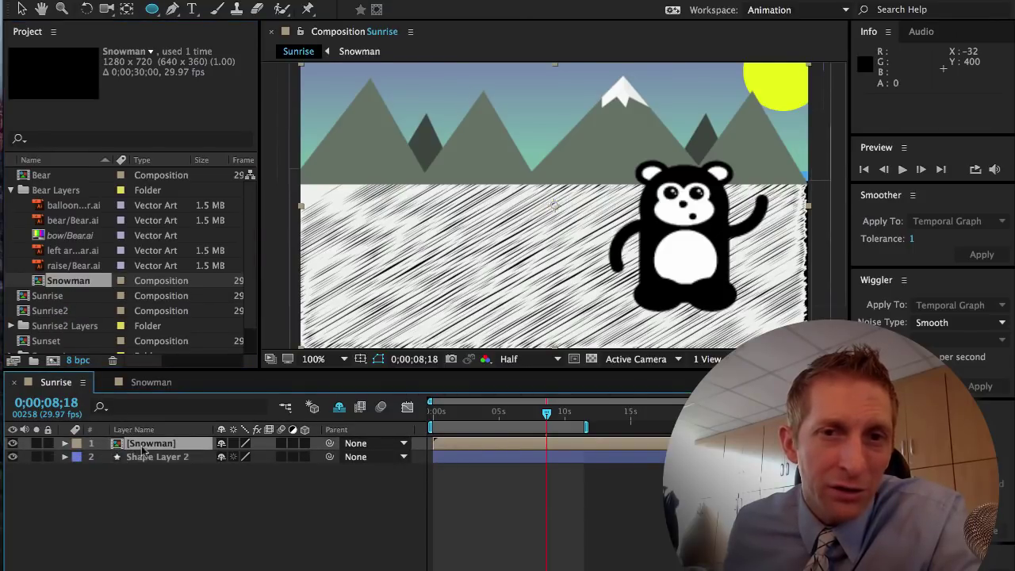
Set the fill to off-white and draw a circle about 196 px wide in the upper-left area of the Snowman composition
click(169, 387)
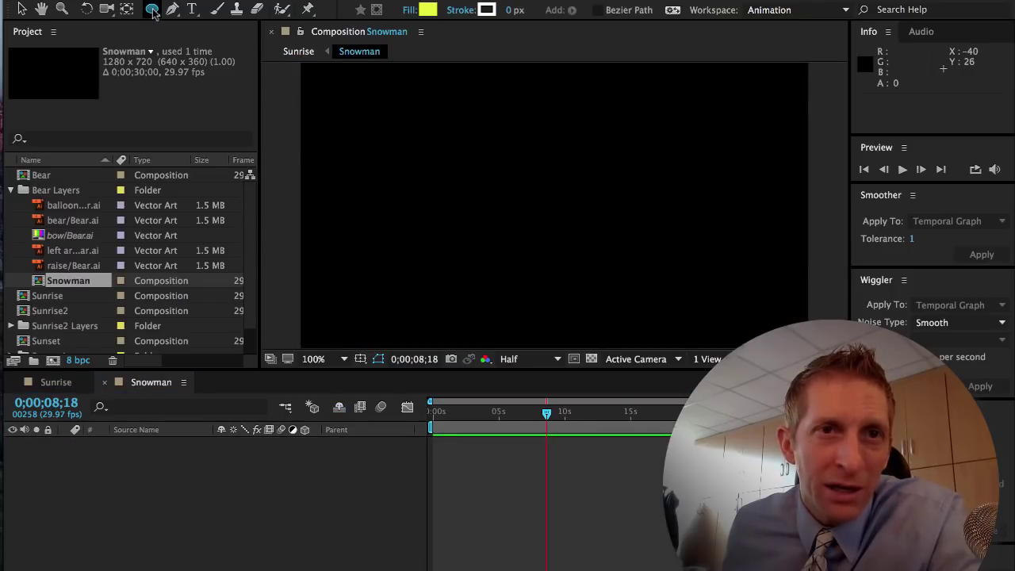
click(427, 10)
mouse_move(396, 229)
mouse_down()
mouse_move(342, 229)
mouse_move(324, 218)
mouse_up()
click(666, 206)
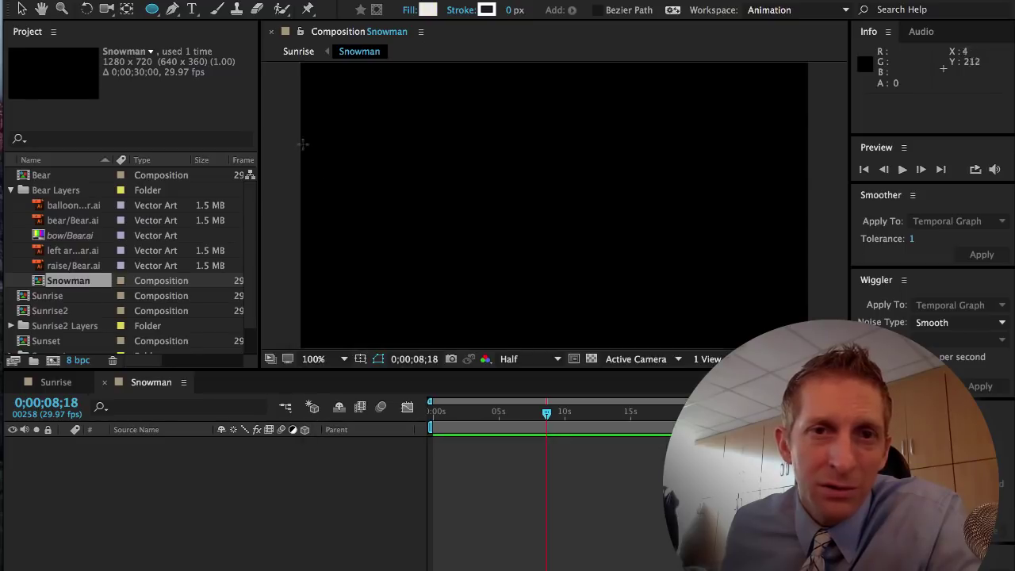
drag(342, 118, 421, 196)
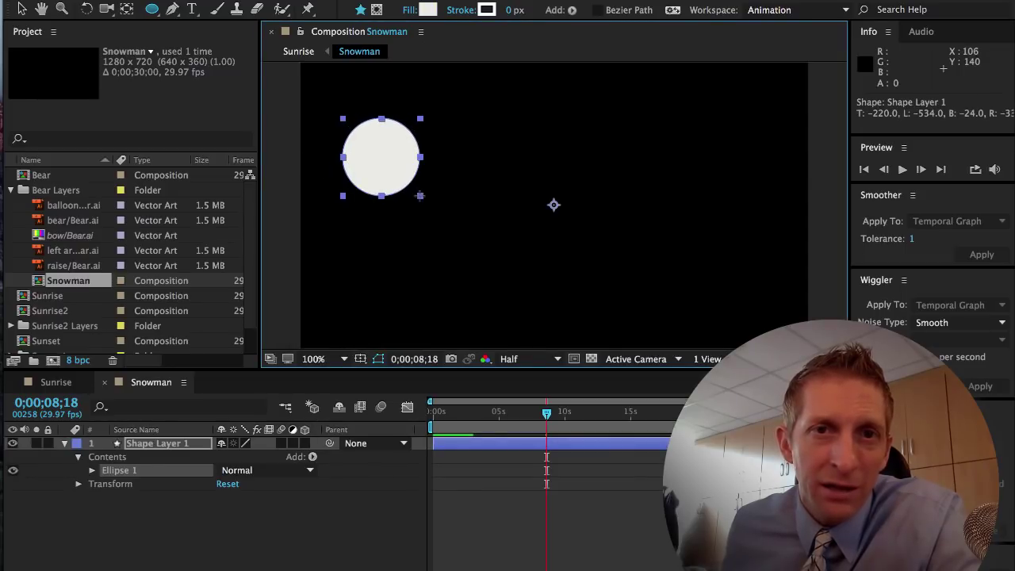
Check how the circle from the Snowman composition appears in the Sunrise scene, and return to the Snowman composition
click(57, 383)
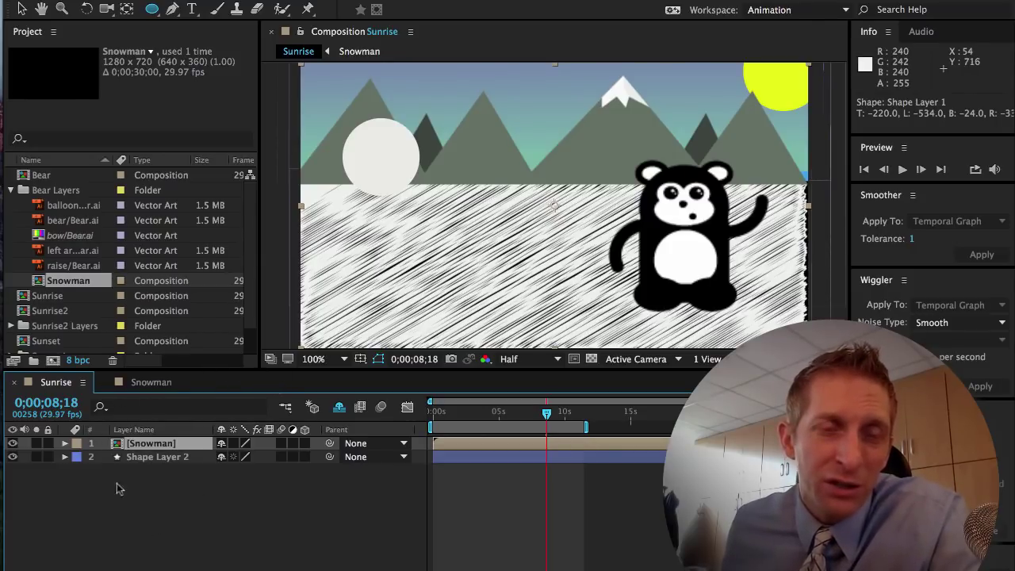
click(151, 382)
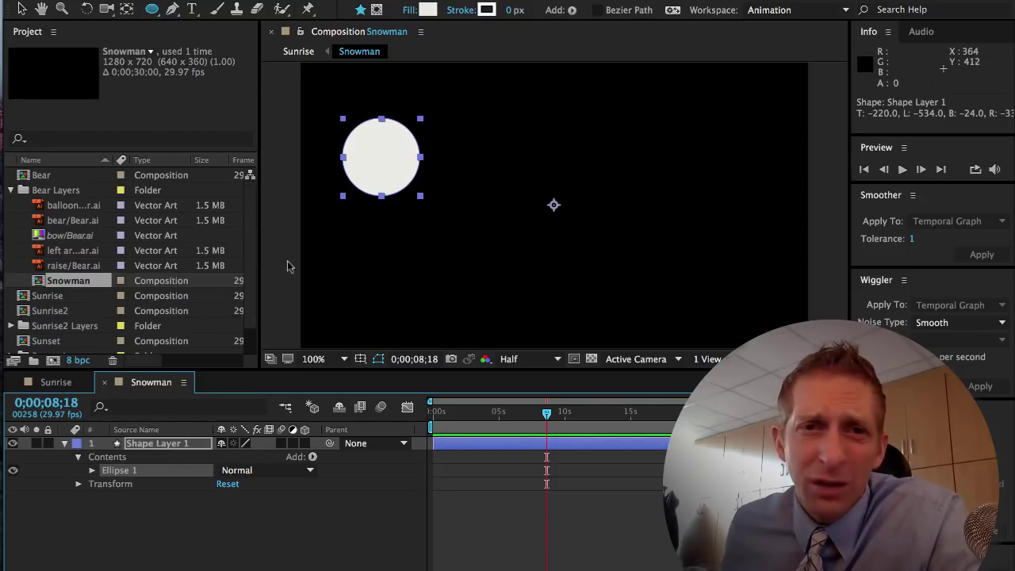
click(57, 382)
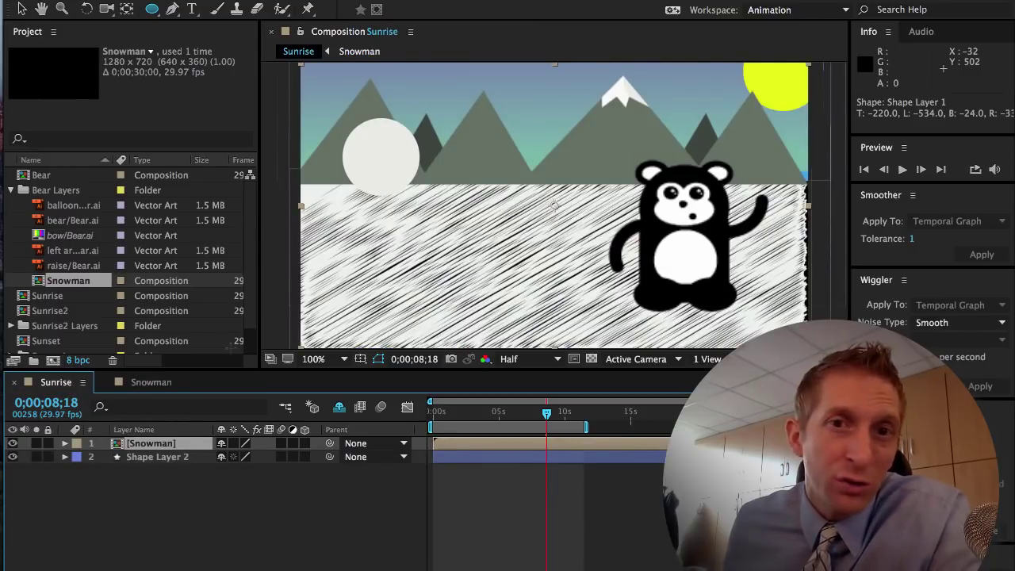
click(143, 382)
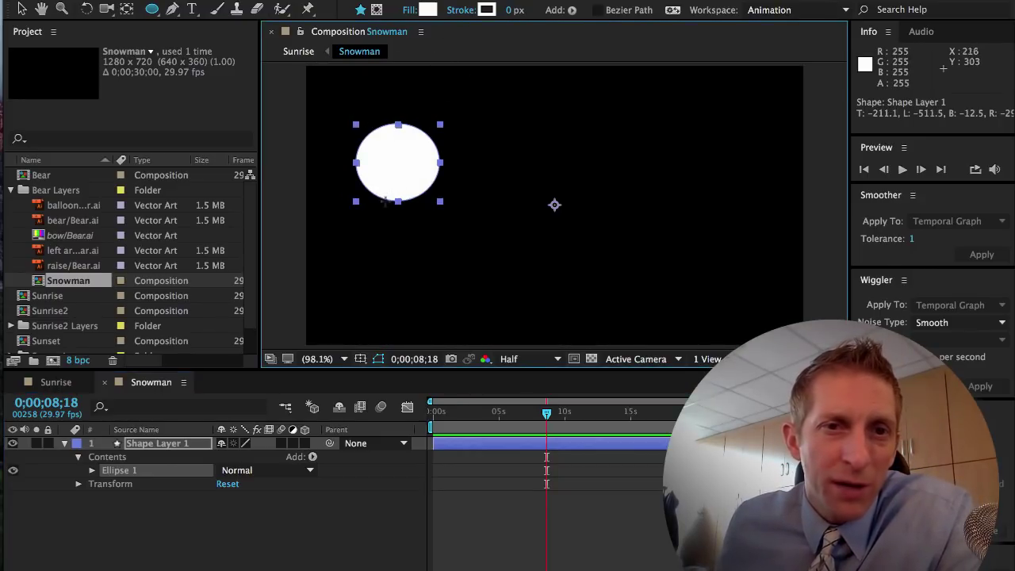
Rename the circle's shape layer as Snowman Head
double_click(145, 444)
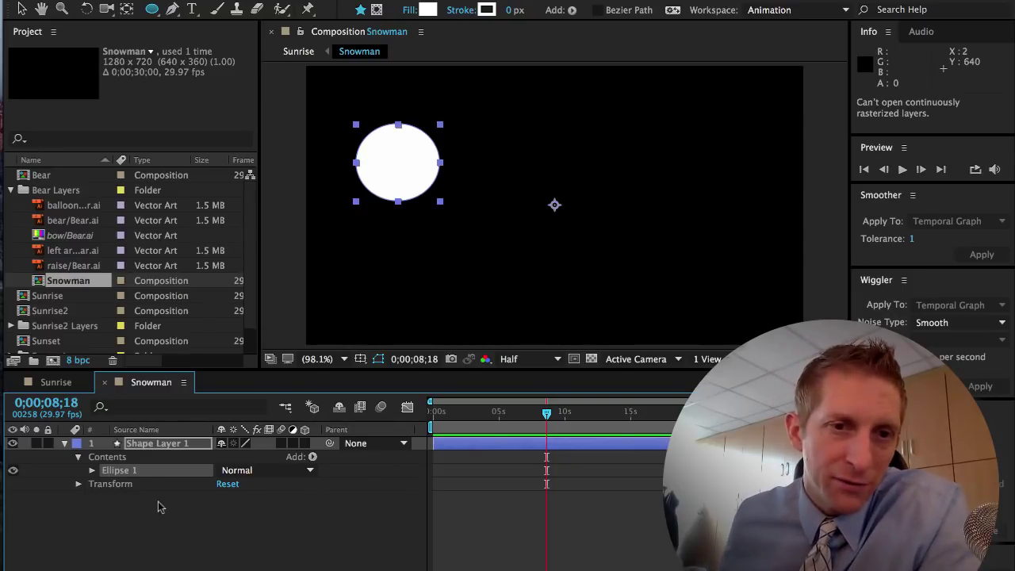
right_click(145, 445)
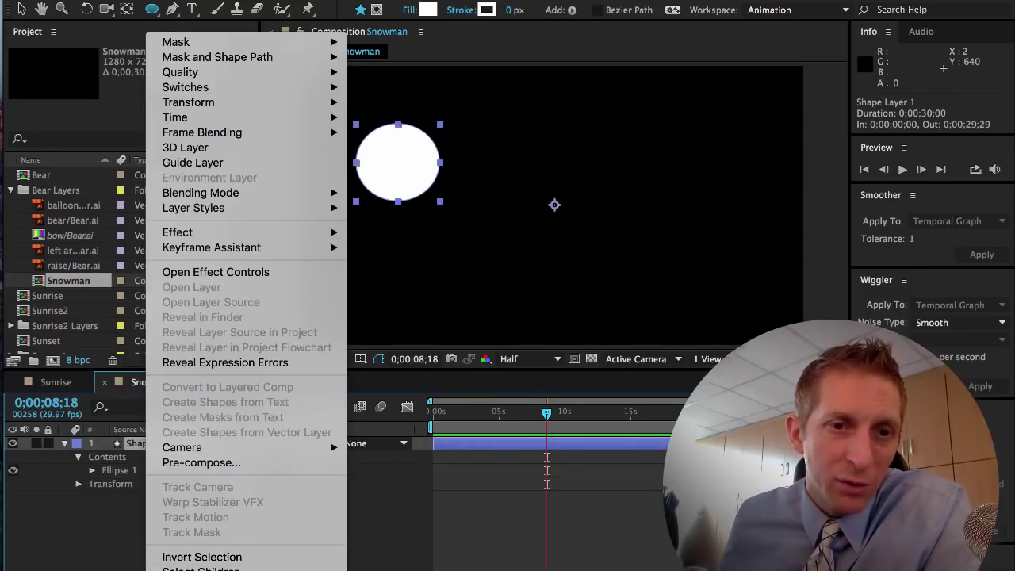
key(Escape)
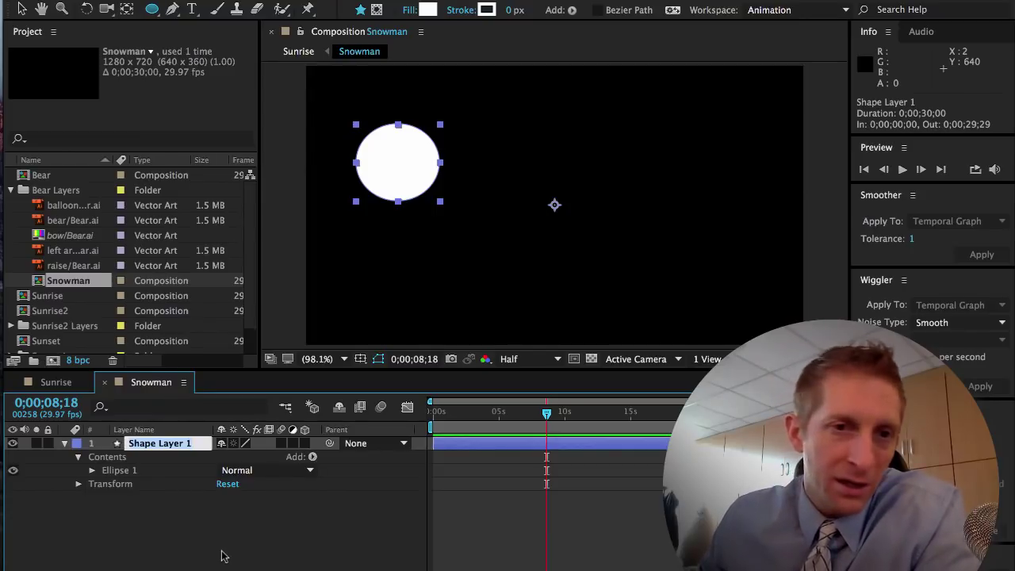
key(Return)
text(Snowman)
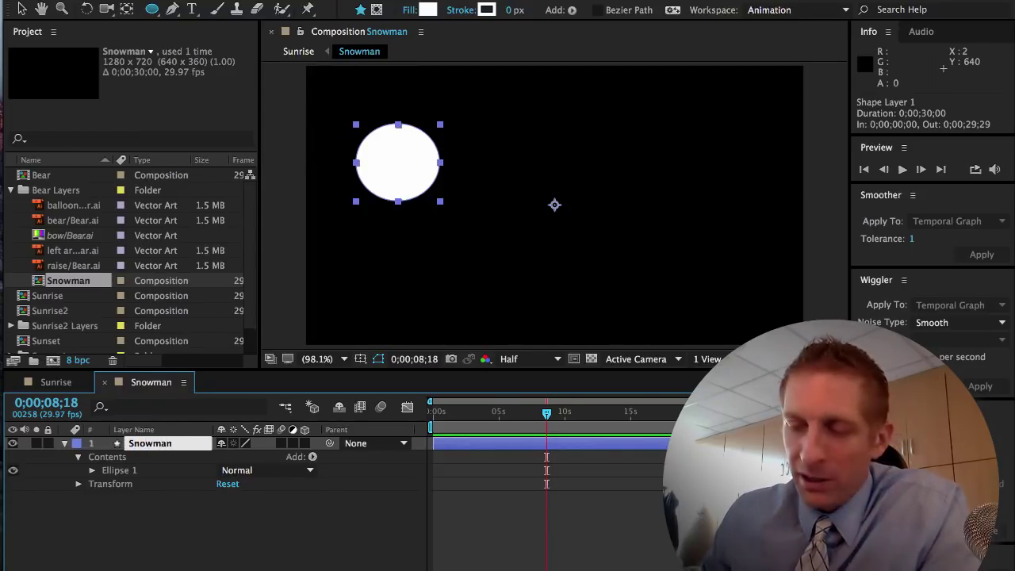
key(Return)
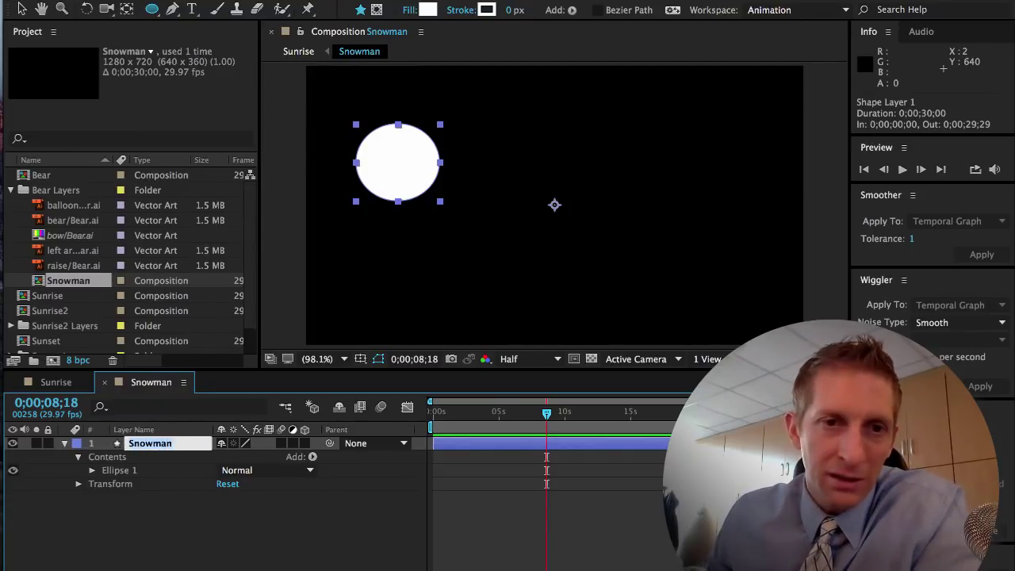
key(Right)
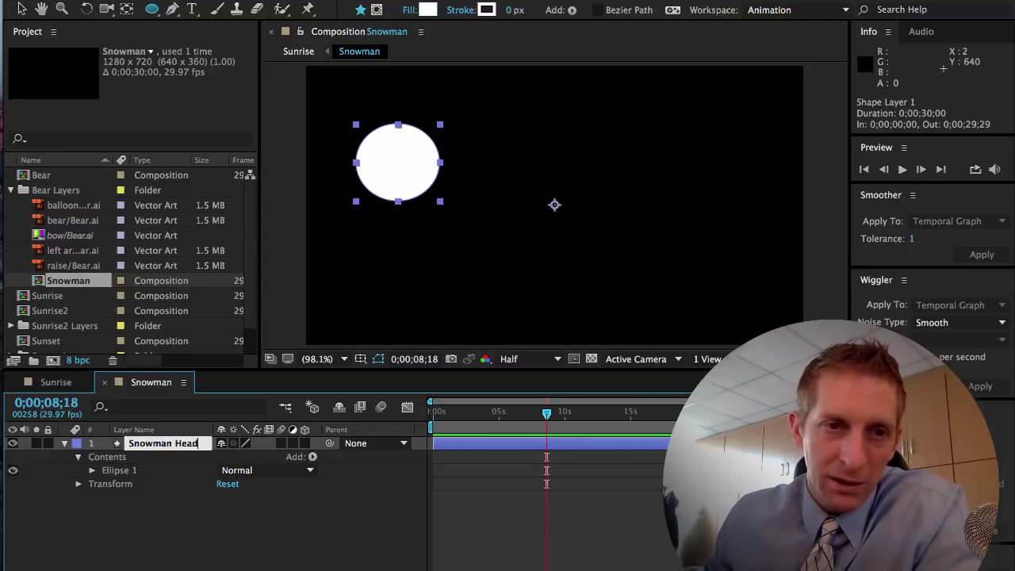
text(Head)
click(177, 526)
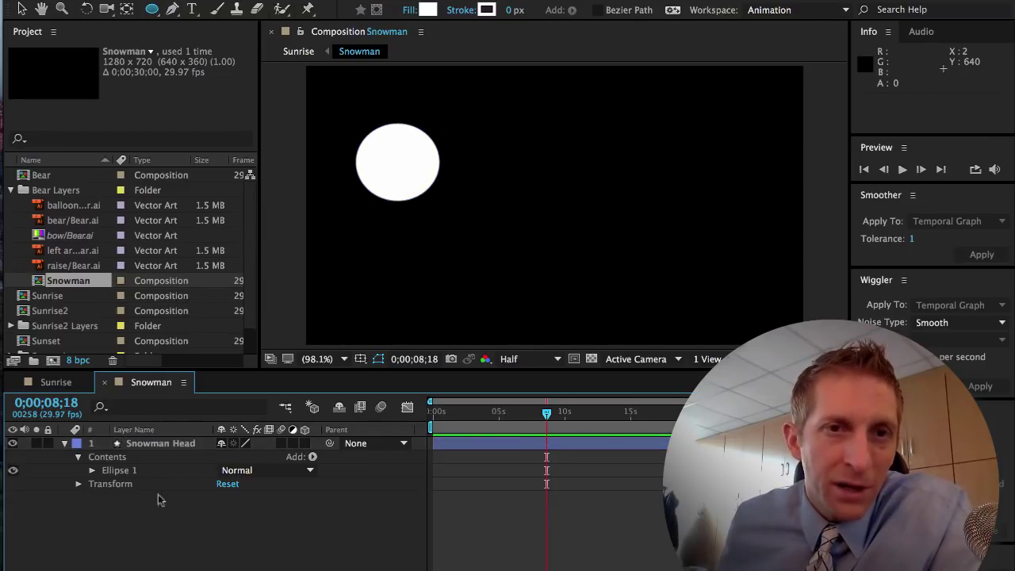
Add a new empty shape layer above Snowman Head in the Snowman composition
click(306, 0)
mouse_move(316, 2)
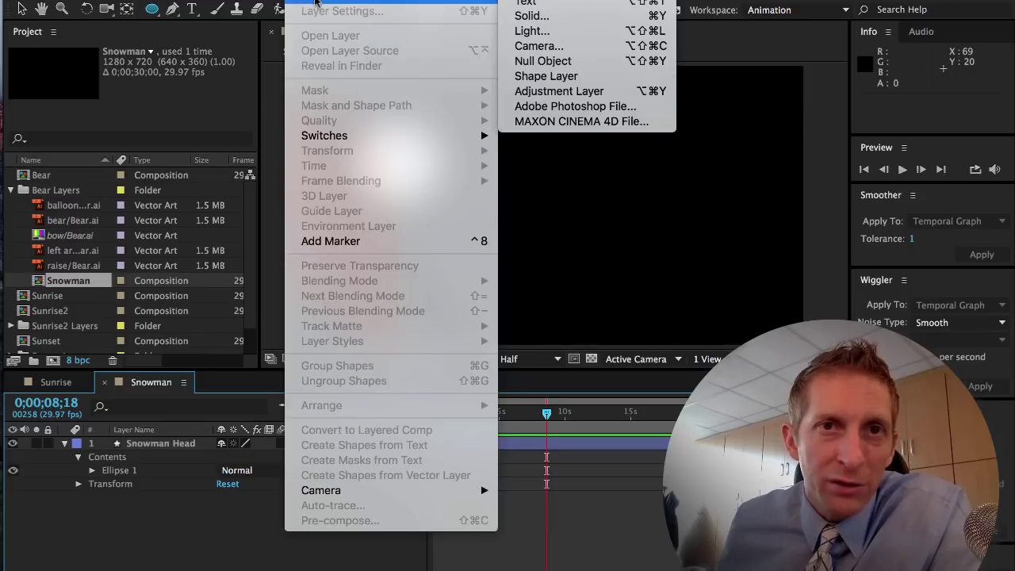
click(524, 76)
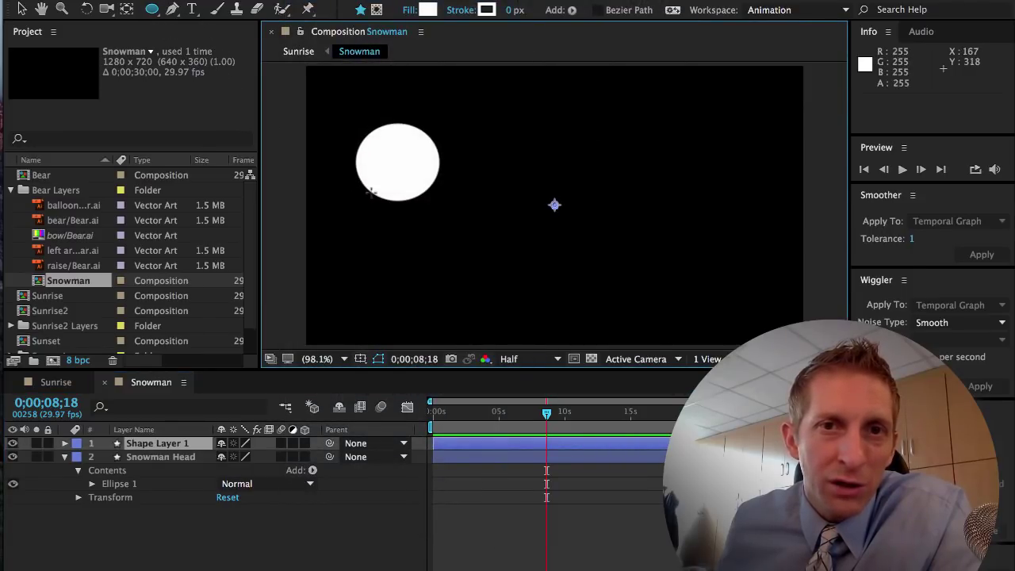
Draw a circle about 275 px wide on the new shape layer, just below the head and overlapping its lower edge
drag(372, 193, 478, 299)
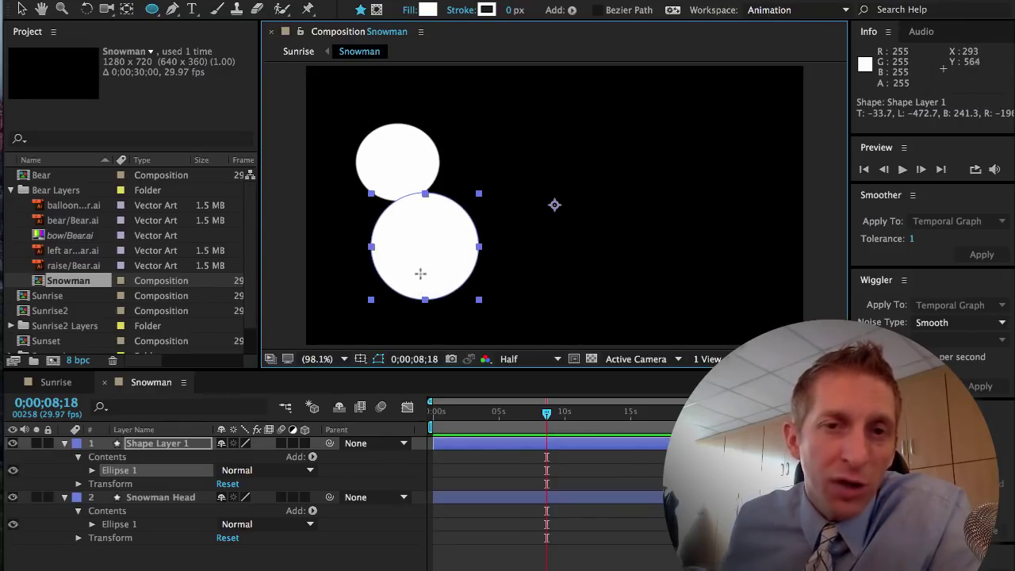
mouse_move(392, 264)
mouse_down()
mouse_move(438, 305)
mouse_move(420, 310)
mouse_move(433, 326)
mouse_up()
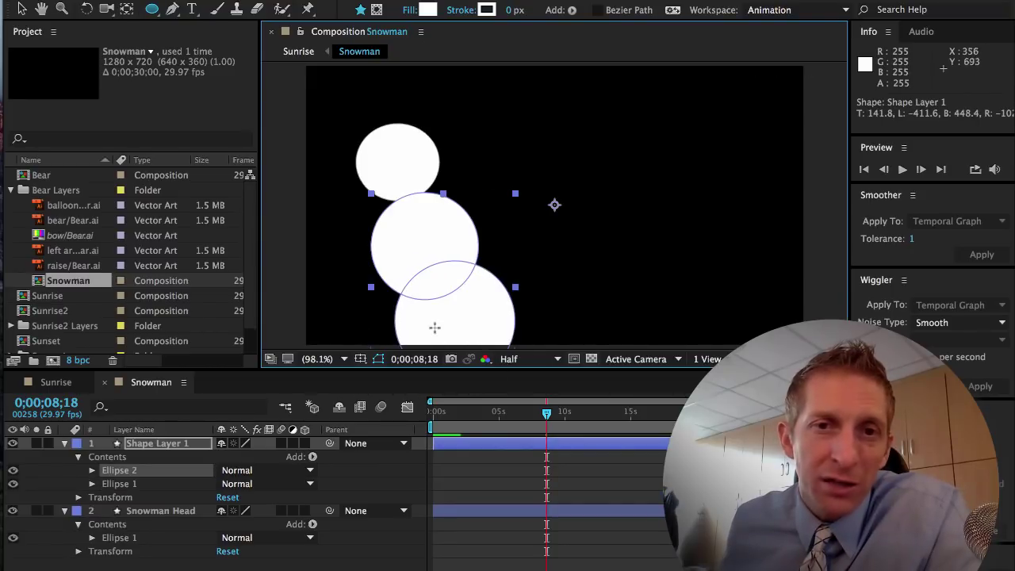
key(ctrl+z)
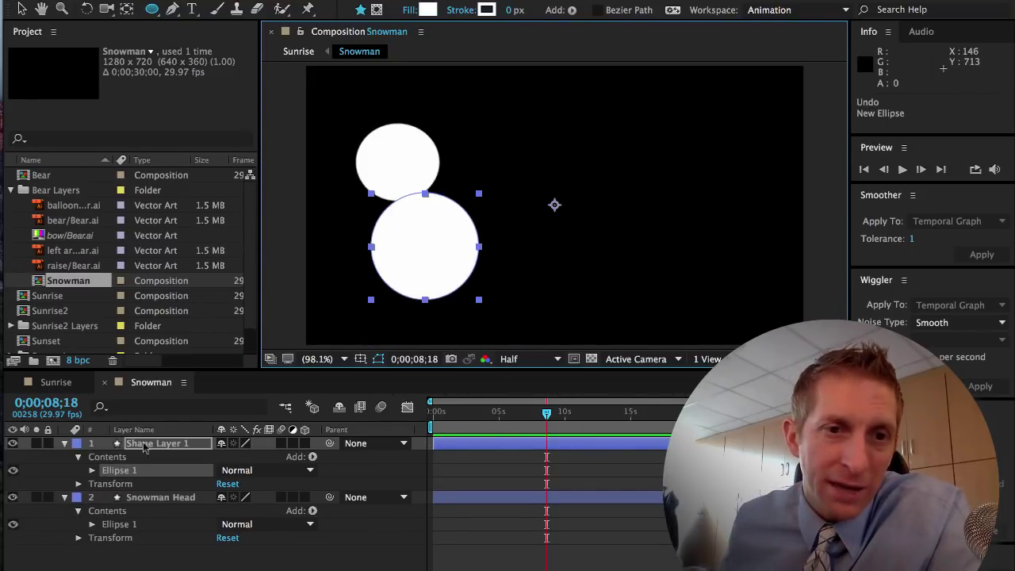
Rename the new circle's shape layer as Snowman Body and deselect it
double_click(153, 449)
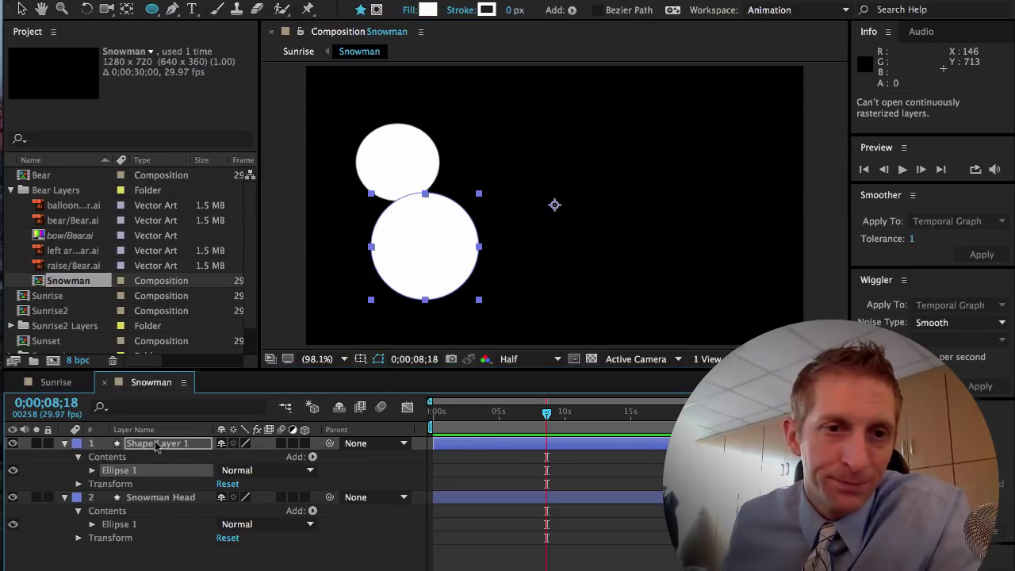
right_click(153, 448)
key(Escape)
key(Return)
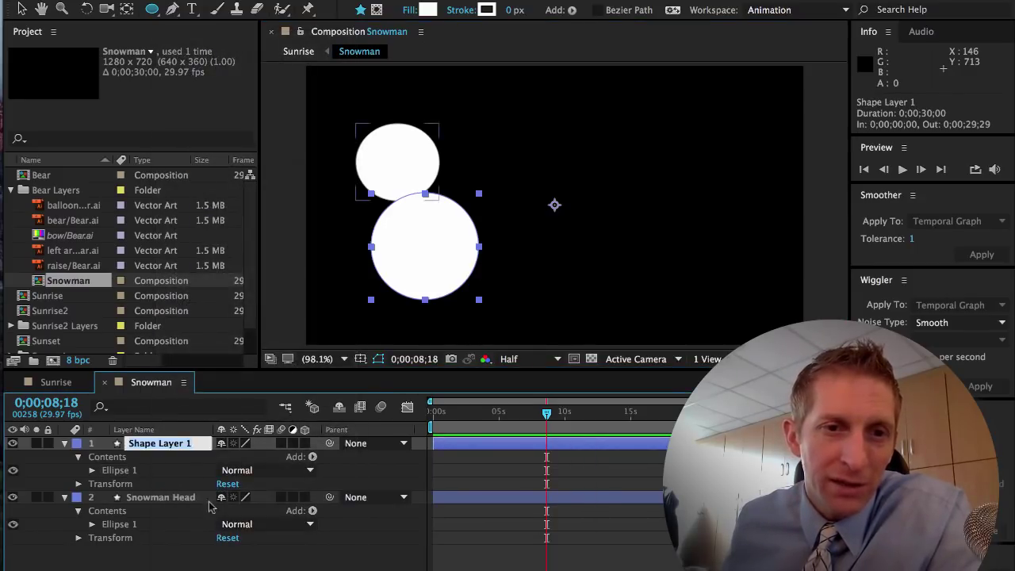
text(Snowman Body)
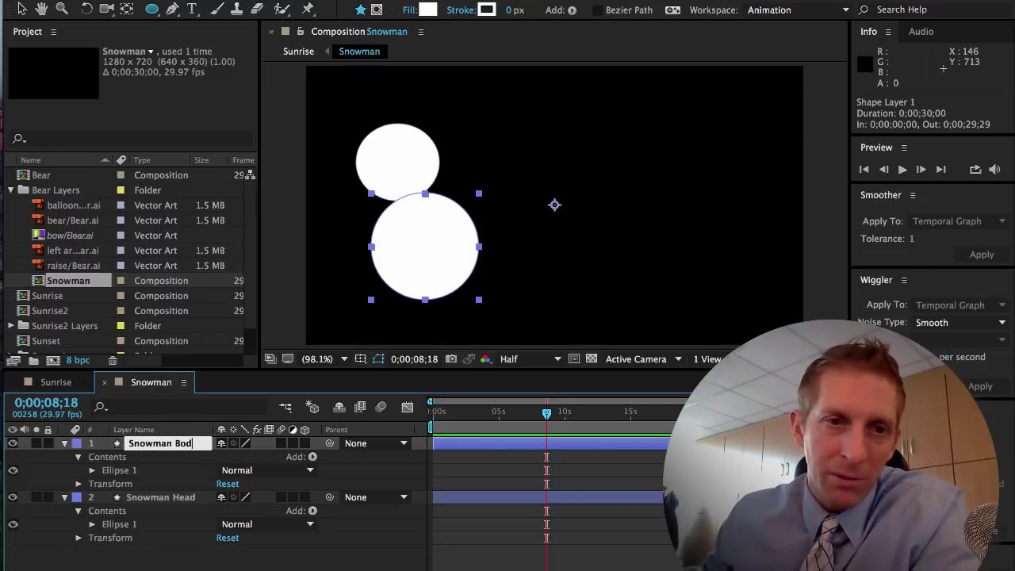
key(Return)
click(190, 557)
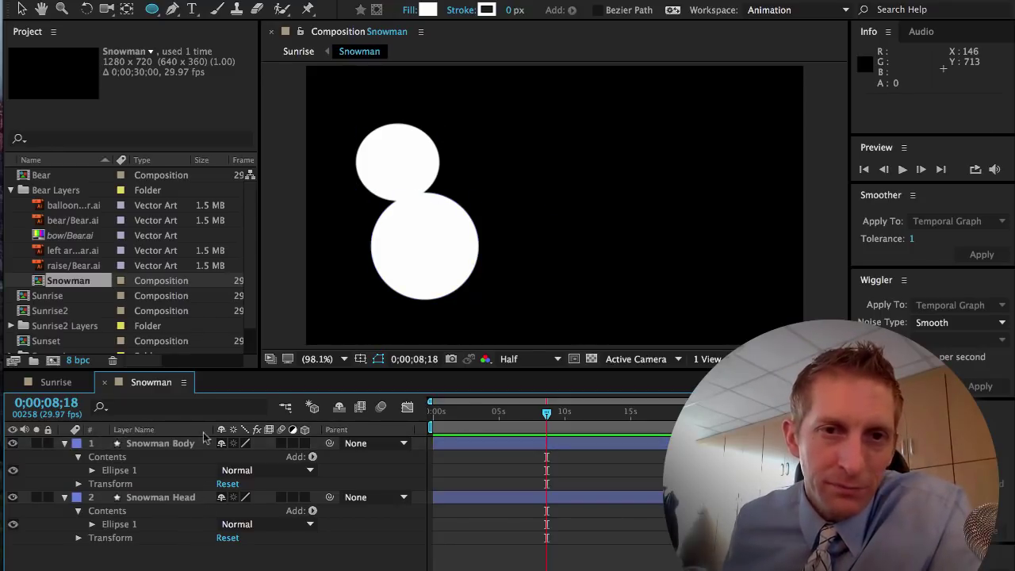
Add another shape layer and draw a circle about 309 px wide on it, overlapping the body's lower edge
click(381, 1)
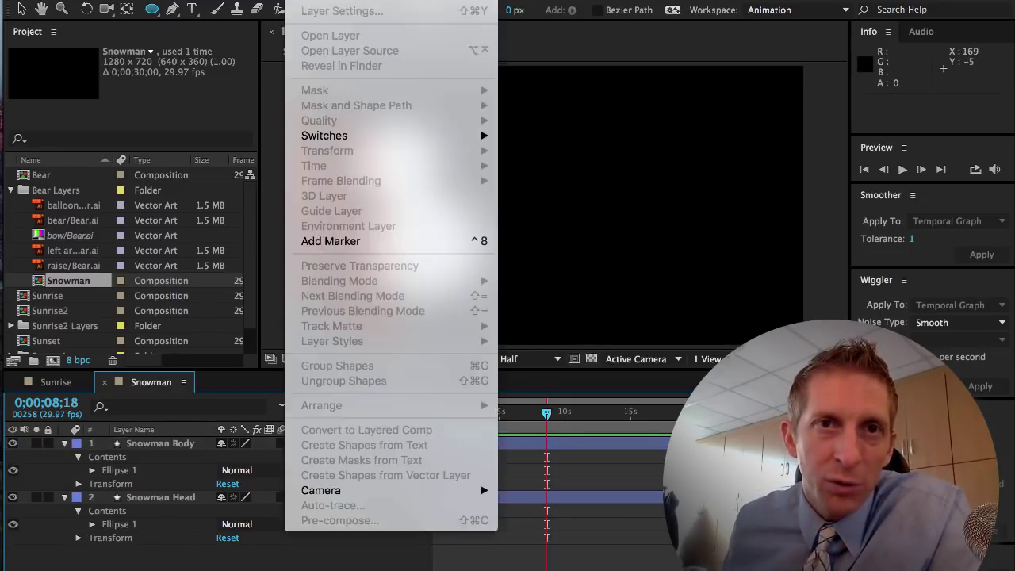
mouse_move(305, 0)
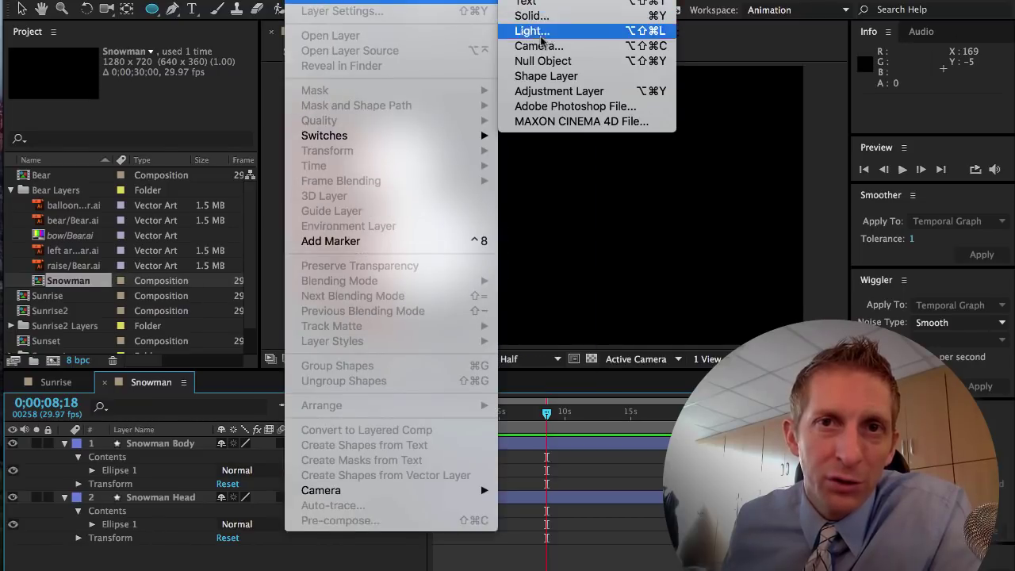
click(545, 76)
drag(412, 270, 531, 379)
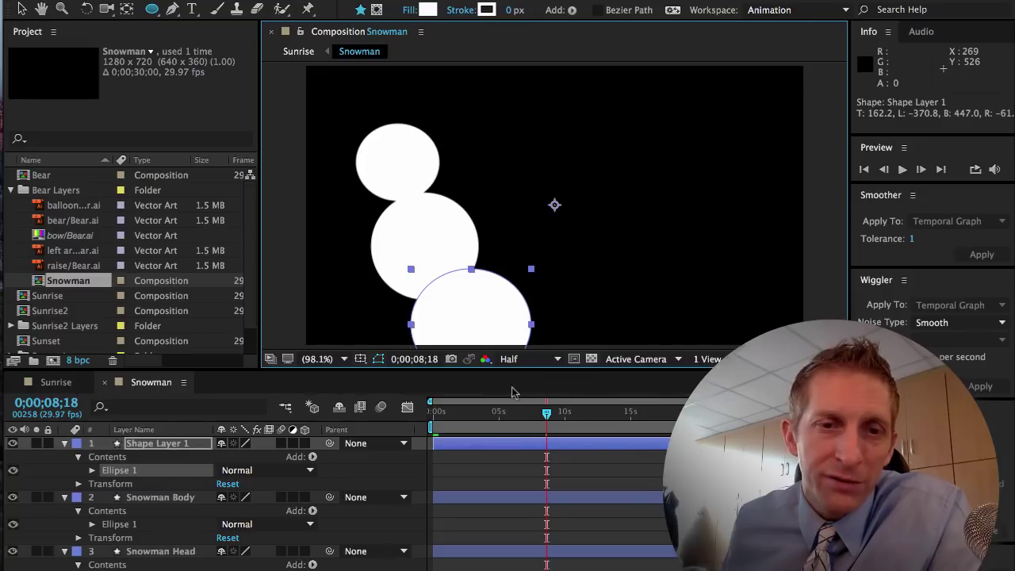
Rename the lowest circle's shape layer as Snowman Feet
right_click(180, 446)
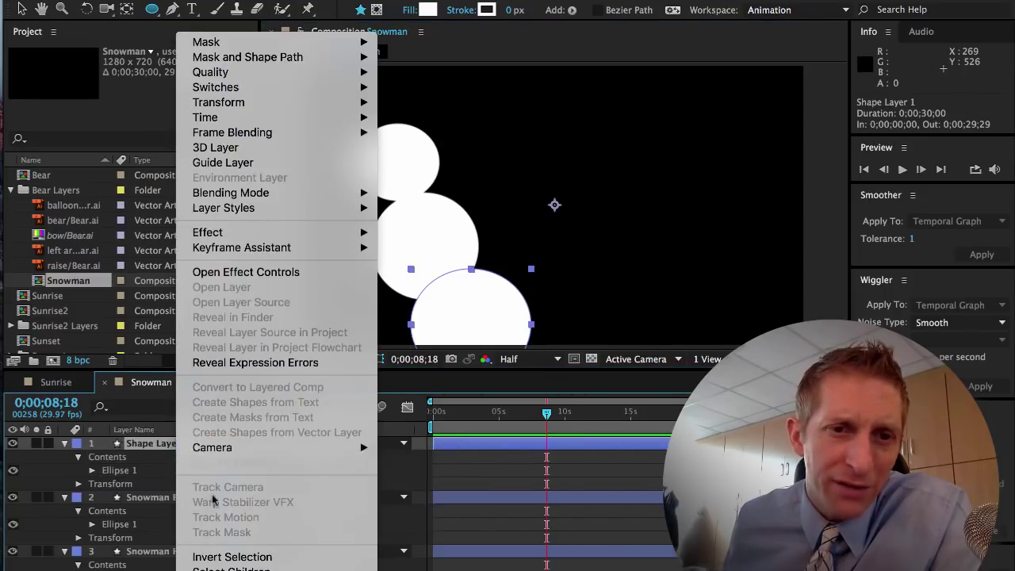
key(Escape)
key(Return)
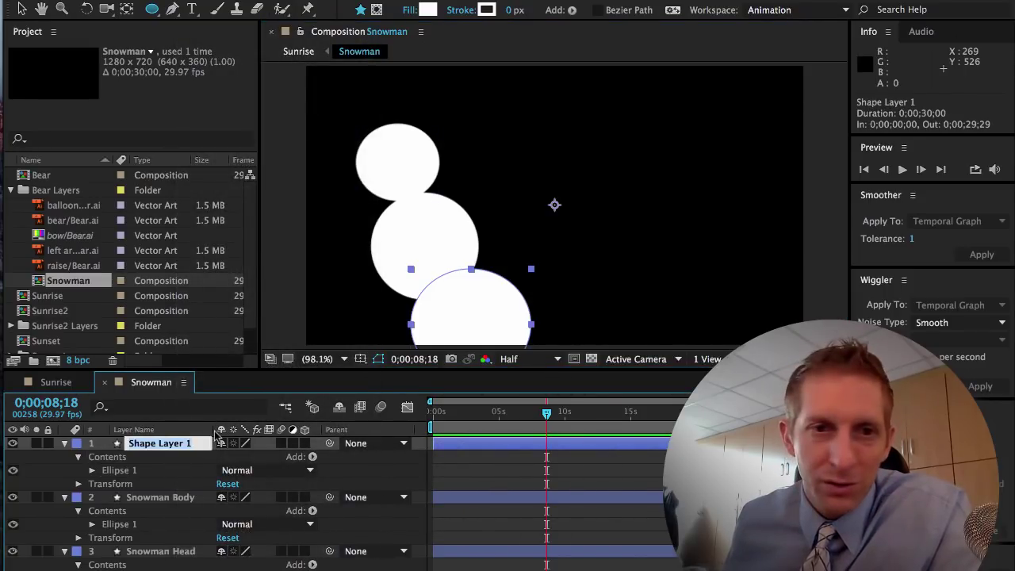
text(Snowman Feet)
key(Return)
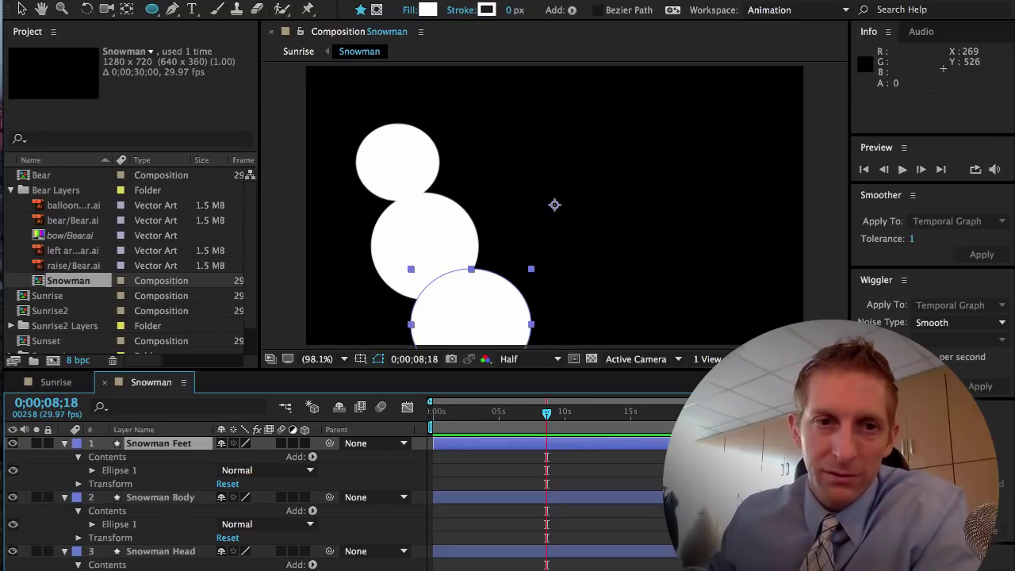
Stack the circles under the head, moving Snowman Body to about 593, 342 and Snowman Feet to about 479, 354
key(v)
click(378, 90)
click(417, 227)
drag(417, 227, 404, 222)
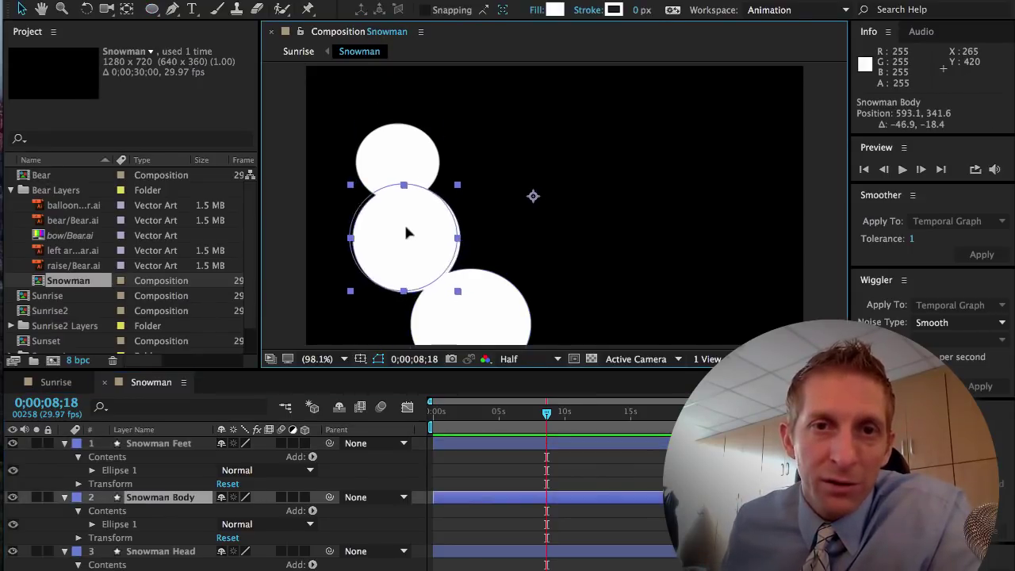
drag(461, 292, 398, 290)
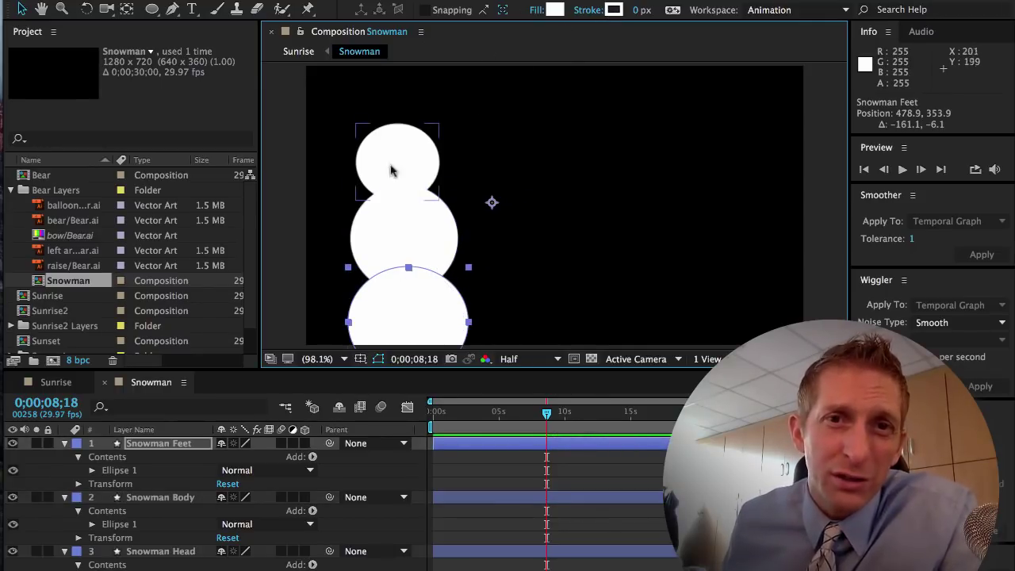
click(464, 261)
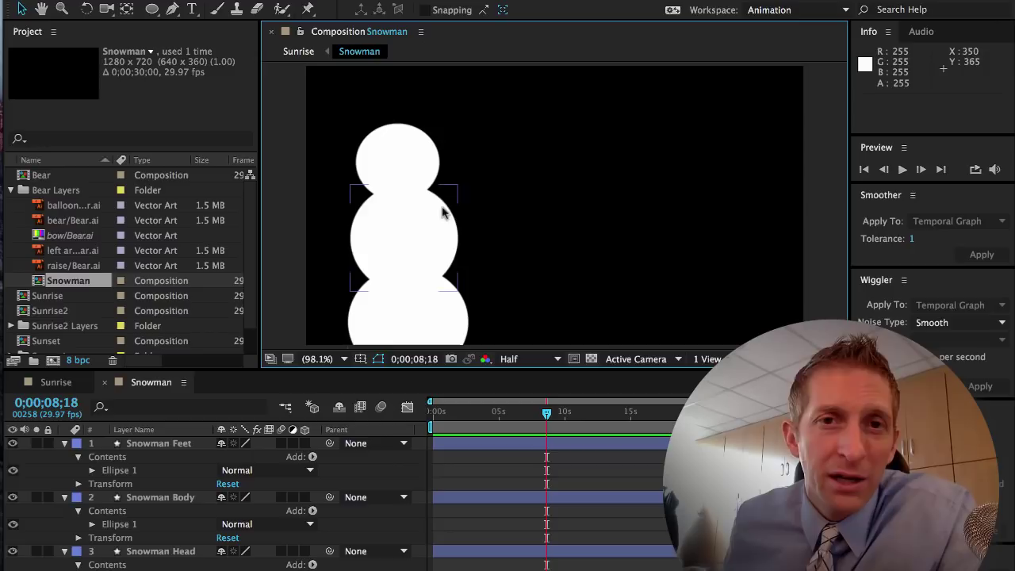
Scale Snowman Head to about 113.4, 127.7% and move it to about 697, 382 so it sits centred on the body
click(409, 164)
mouse_move(440, 128)
mouse_down()
mouse_move(446, 118)
mouse_move(434, 121)
mouse_move(441, 128)
mouse_move(438, 105)
mouse_move(424, 100)
mouse_move(436, 115)
mouse_up()
key(s)
drag(233, 564, 252, 565)
drag(384, 157, 404, 162)
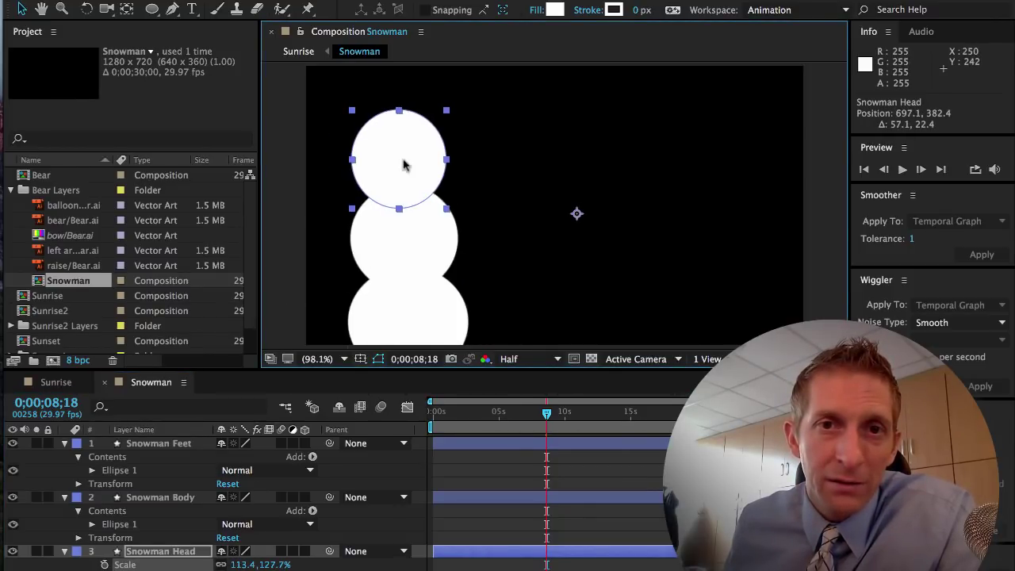
Scale Snowman Feet to 119% and move it to about 524, 274 so it overlaps the bottom of the body
click(406, 325)
key(s)
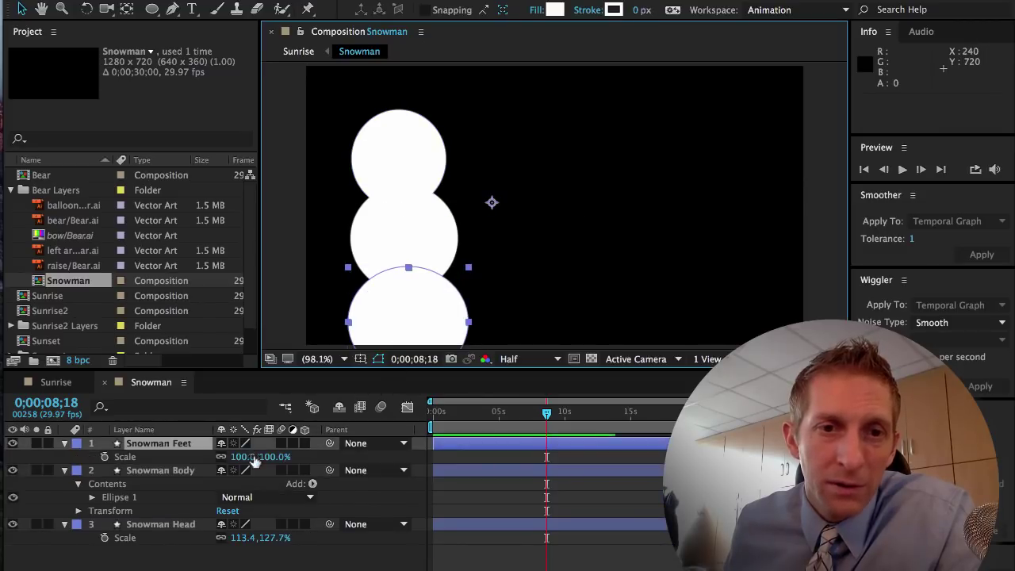
key(s)
key(s)
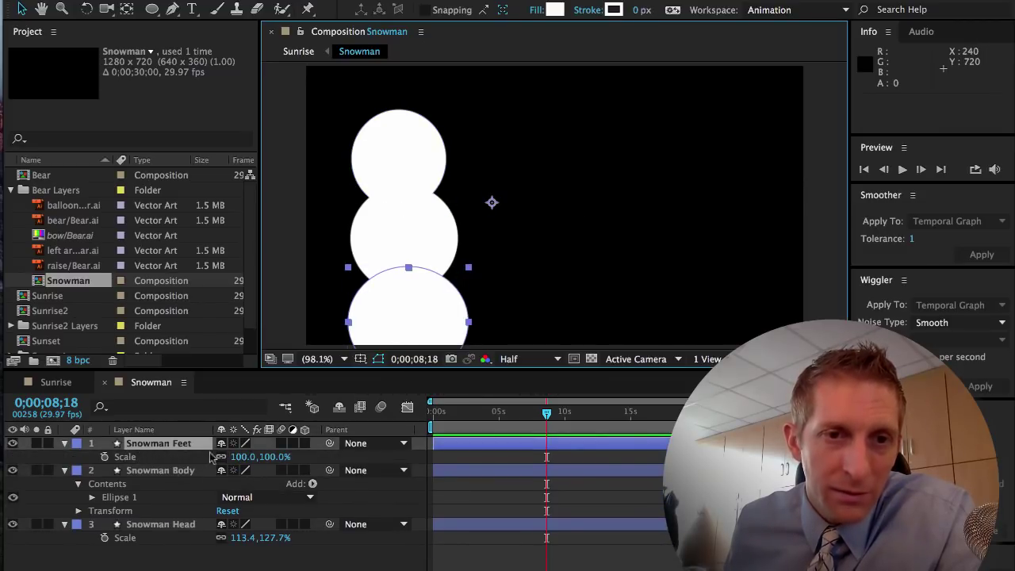
drag(238, 457, 253, 457)
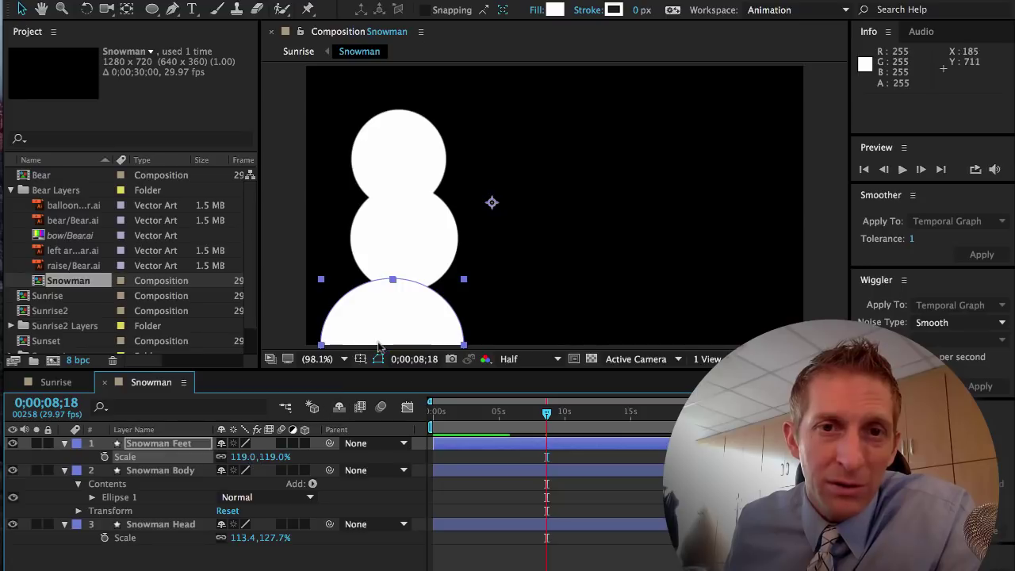
drag(395, 308, 410, 277)
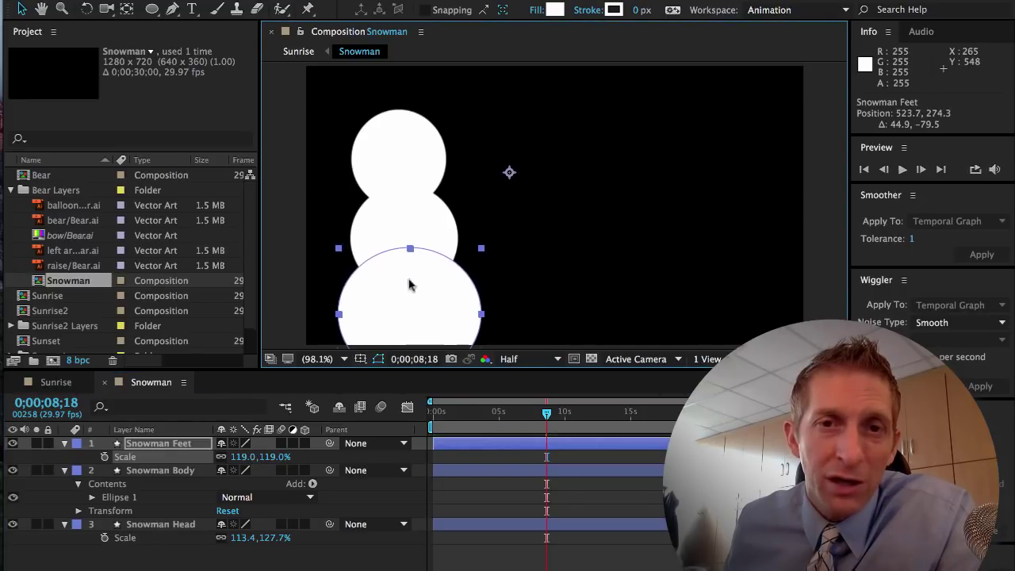
click(522, 301)
Add a new shape layer above Snowman Feet and name it Snowman Nose
right_click(286, 285)
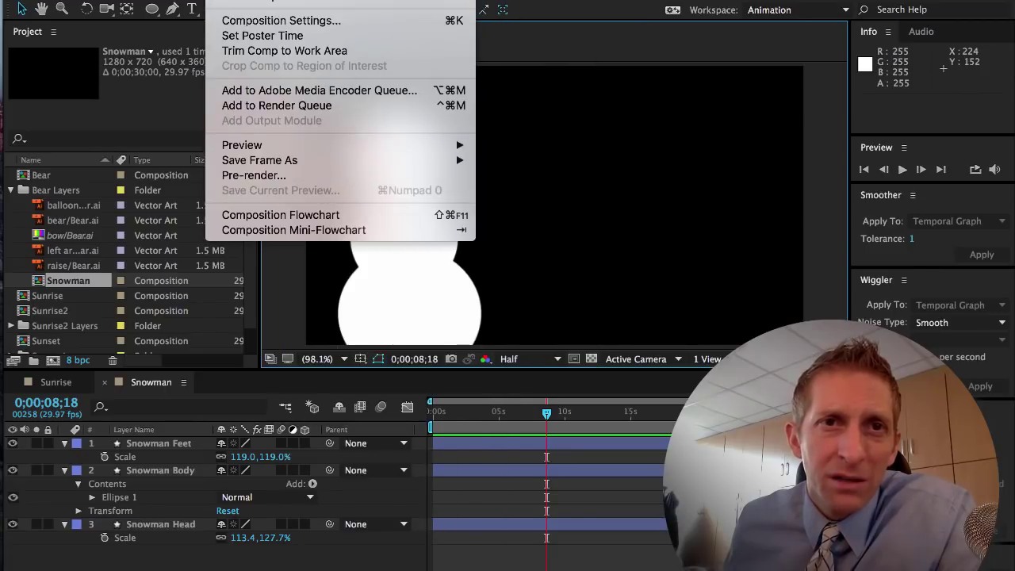
mouse_move(309, 3)
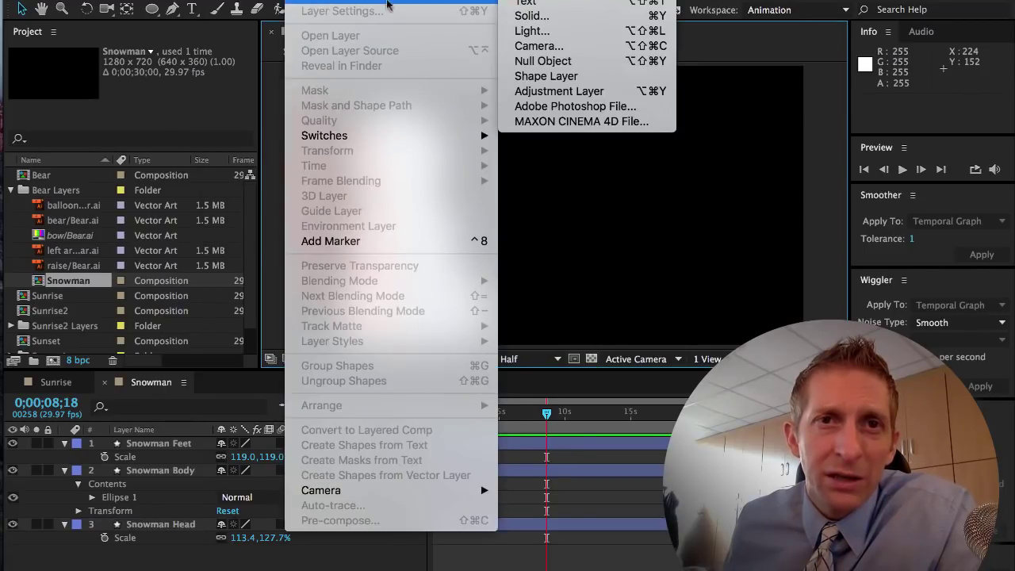
click(516, 80)
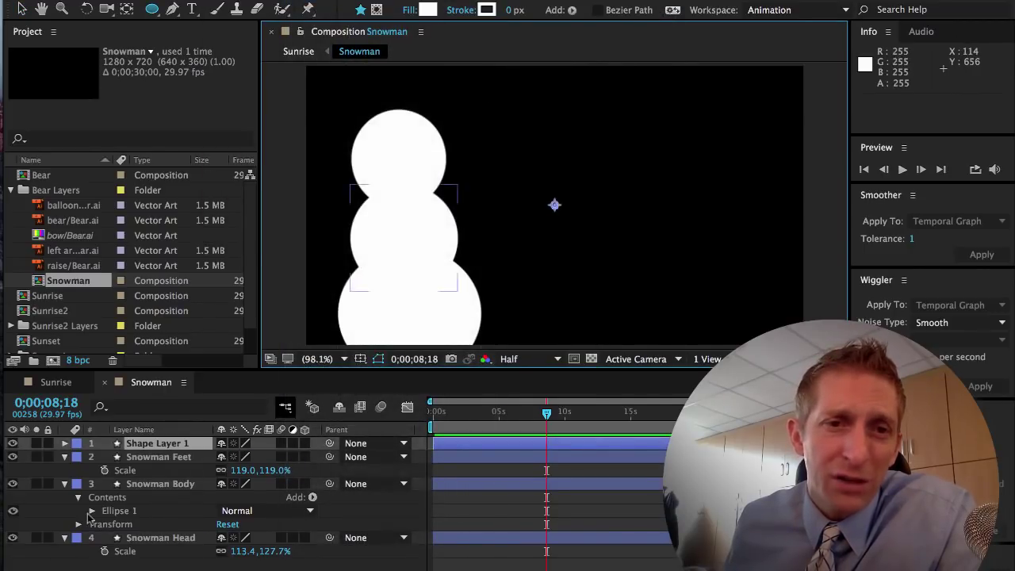
double_click(155, 447)
right_click(155, 449)
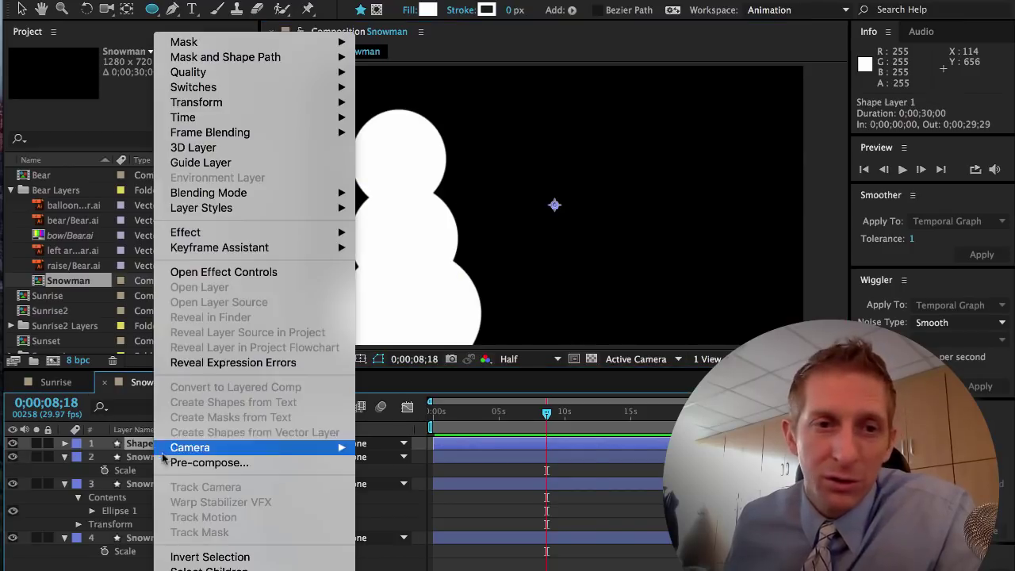
click(207, 547)
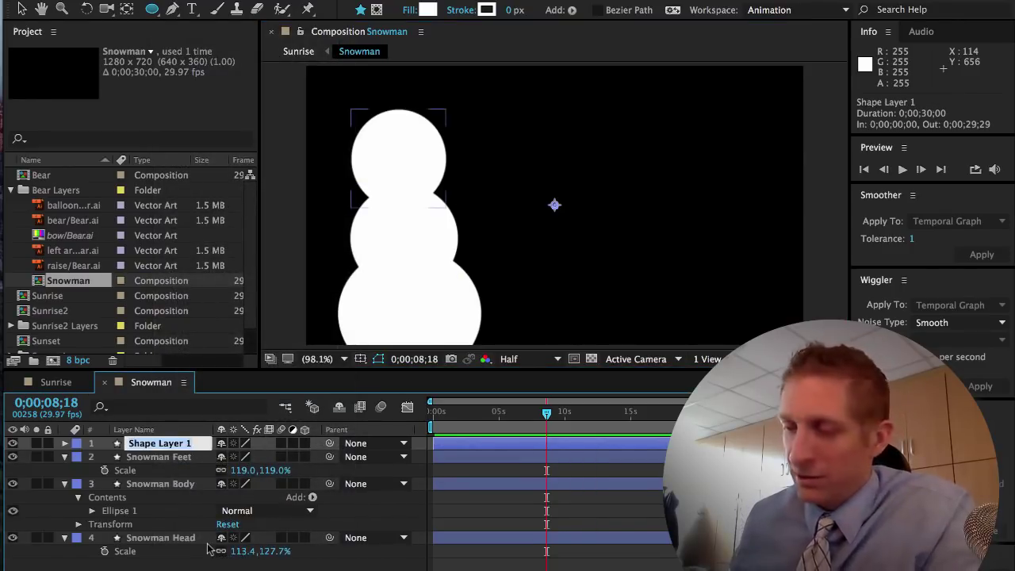
text(Snowman Nose)
key(Return)
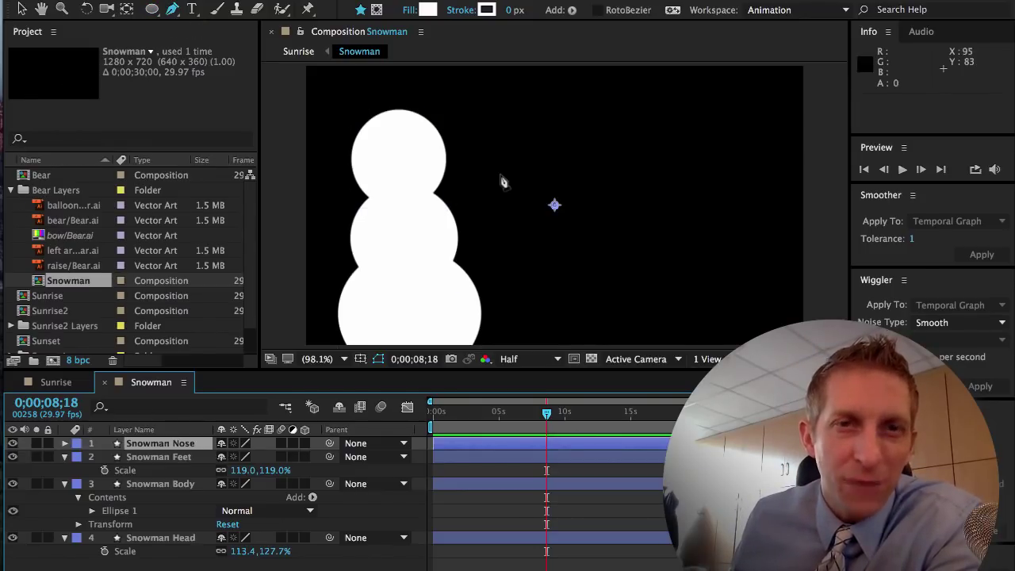
Draw a closed, thin triangle with the Pen tool from the head's face outward past its right edge as the nose
click(415, 155)
click(412, 173)
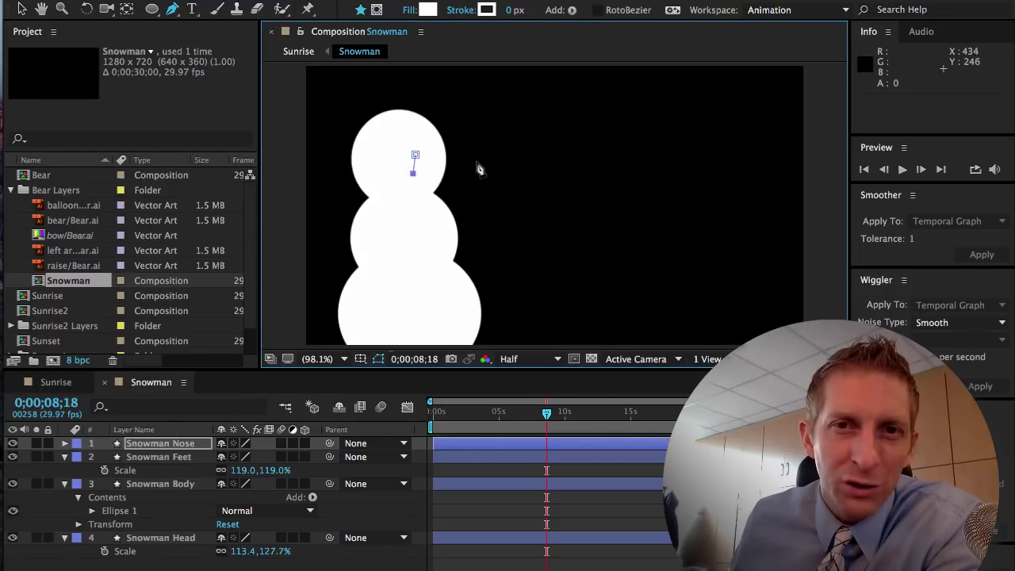
click(476, 162)
click(415, 156)
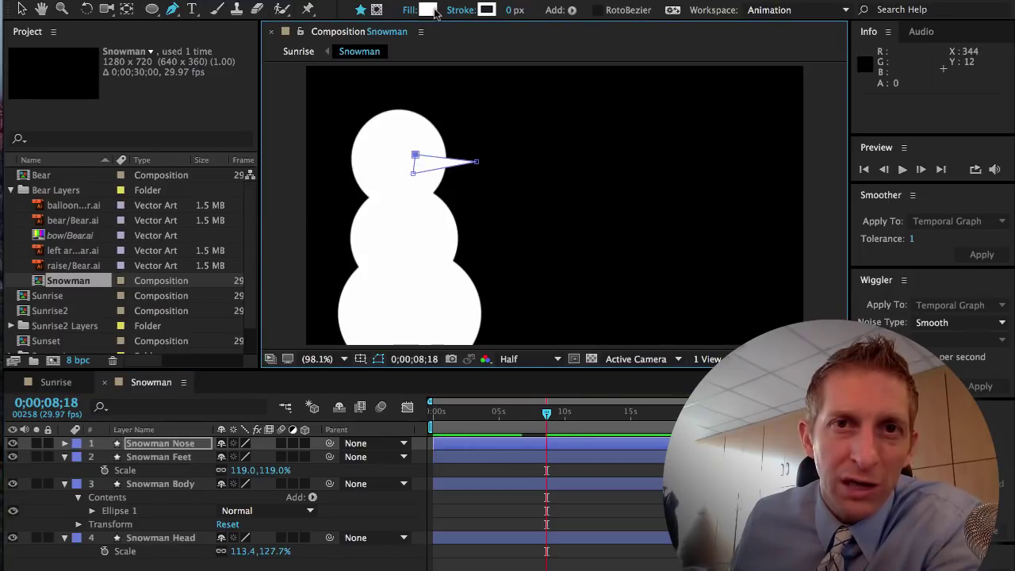
Set the nose's fill to a light orange, about F59943
click(428, 11)
drag(547, 233, 541, 385)
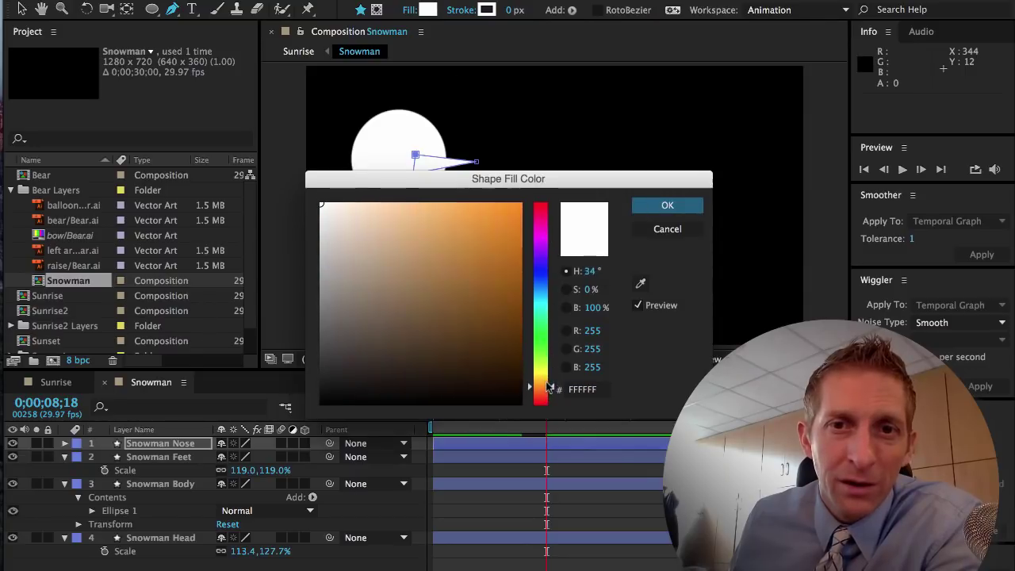
drag(514, 242, 504, 246)
drag(539, 373, 546, 394)
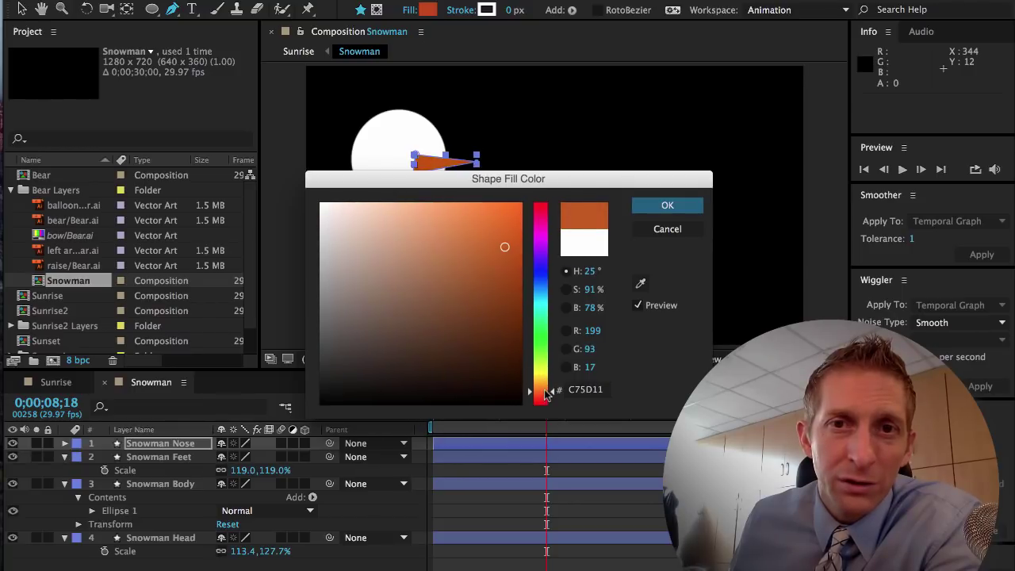
mouse_move(504, 247)
mouse_down()
mouse_move(464, 256)
mouse_move(448, 217)
mouse_move(468, 210)
mouse_up()
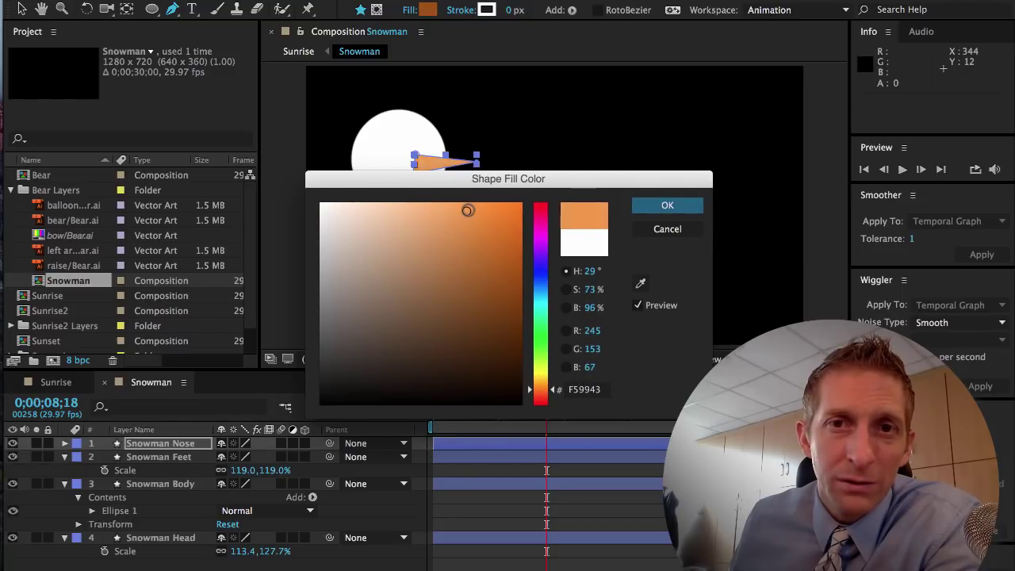
click(666, 205)
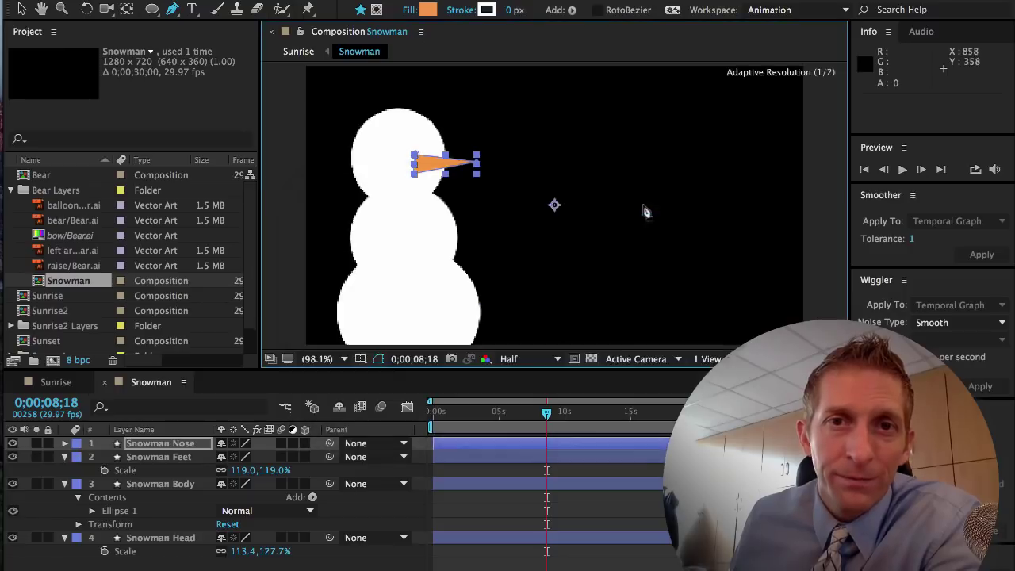
Scale Snowman Nose horizontally to 95%, keeping its height at 100%
key(v)
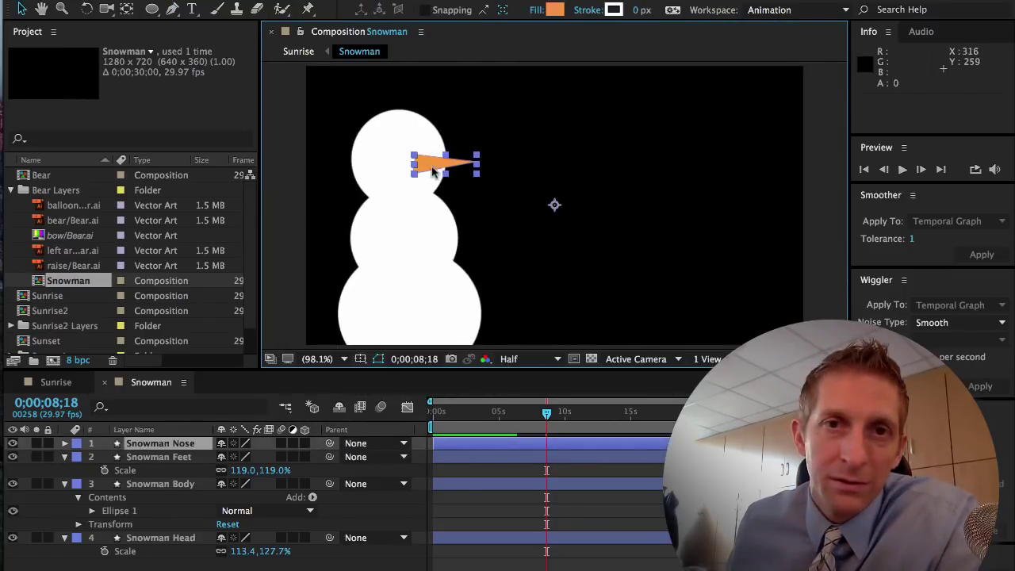
drag(479, 170, 483, 171)
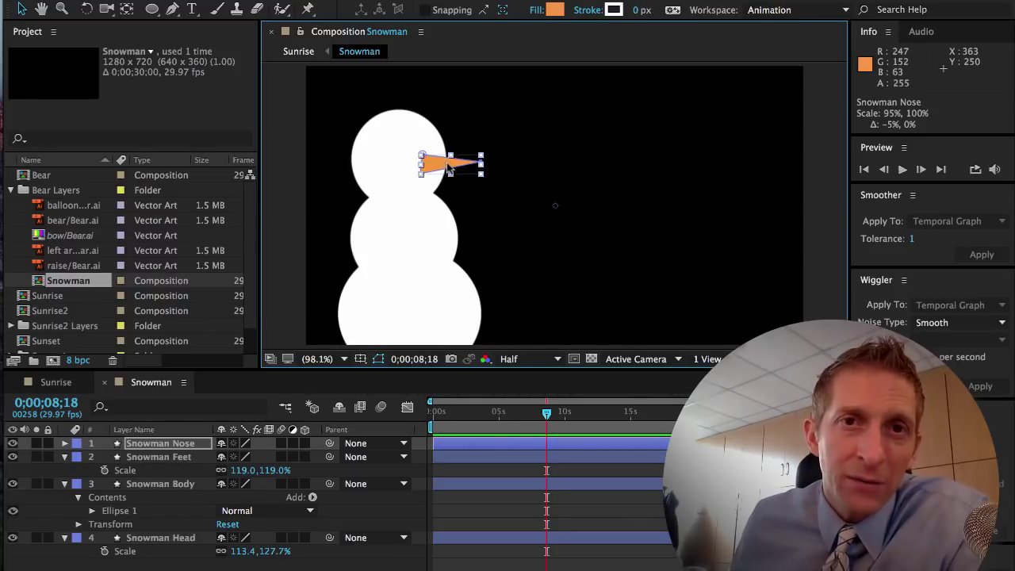
Shorten the nose horizontally to about 70% of its width, keeping its base on the face and its height at 100%
key(Return)
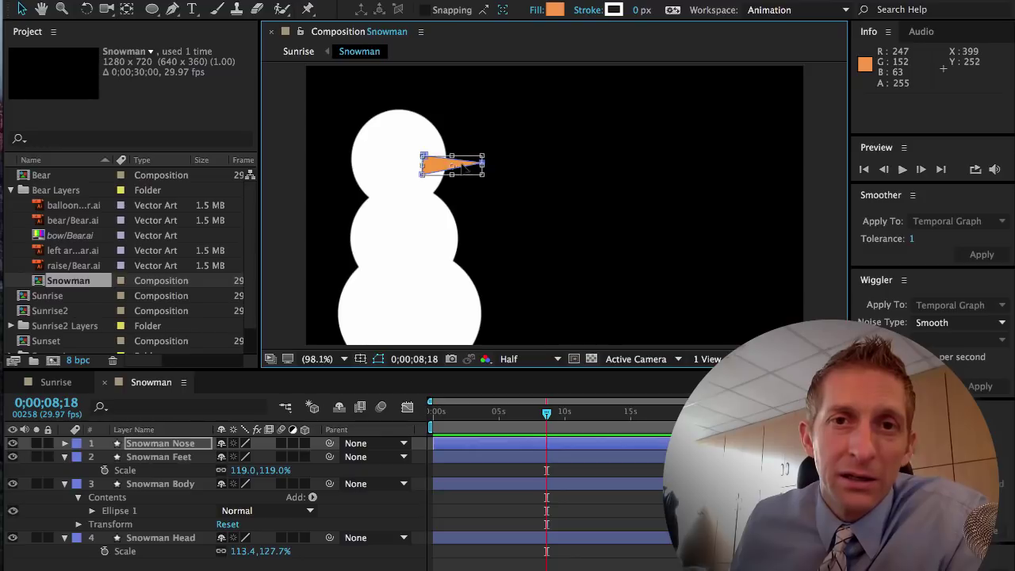
drag(483, 165, 472, 172)
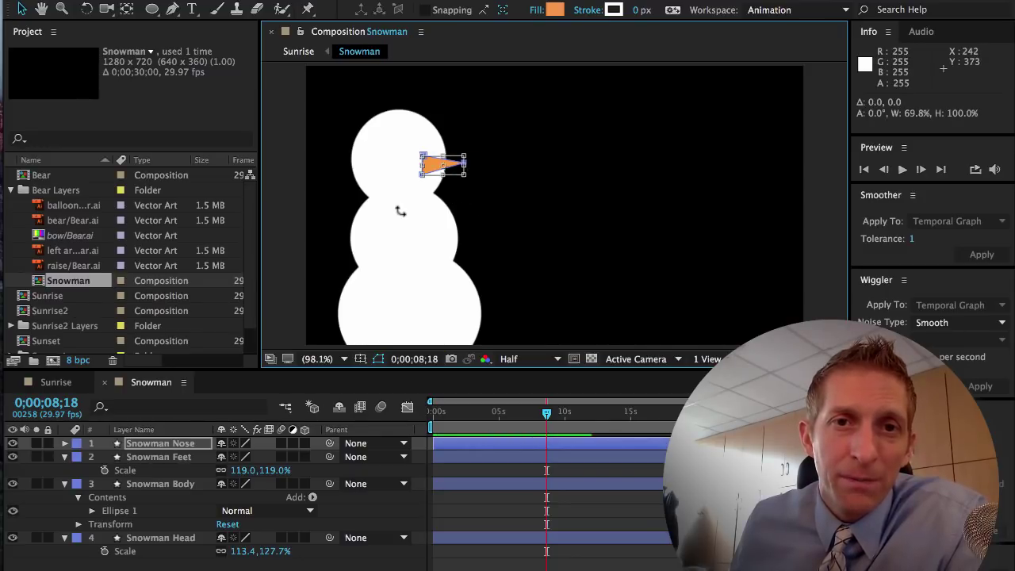
Choose the Ellipse tool and set the shape fill to a dark grey, about 3B3631
click(152, 10)
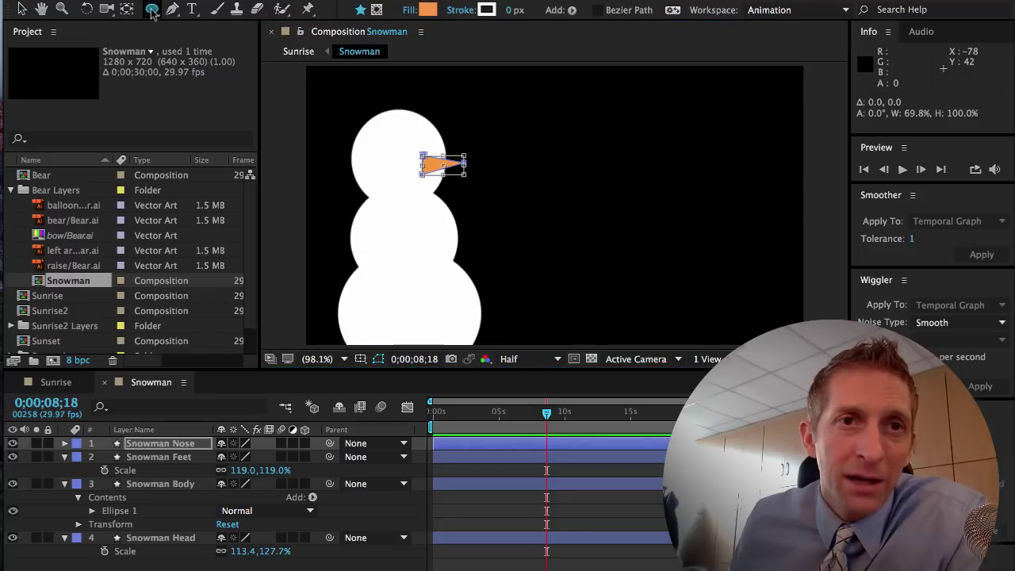
click(428, 9)
mouse_move(463, 211)
mouse_down()
mouse_move(394, 338)
mouse_move(347, 383)
mouse_move(353, 357)
mouse_up()
click(667, 204)
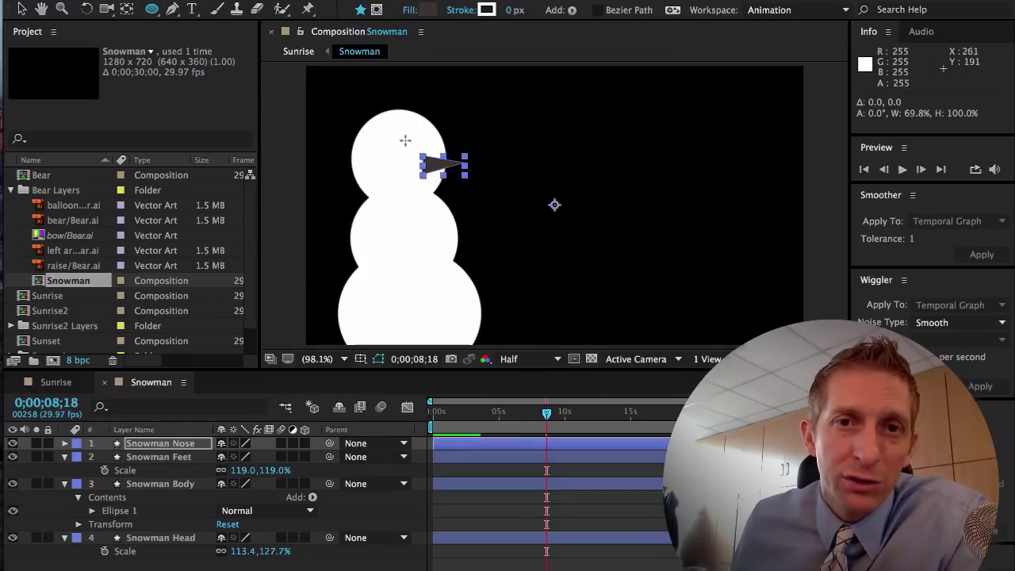
Try to draw a small eye ellipse on the head within the Snowman Nose layer
drag(382, 141, 393, 151)
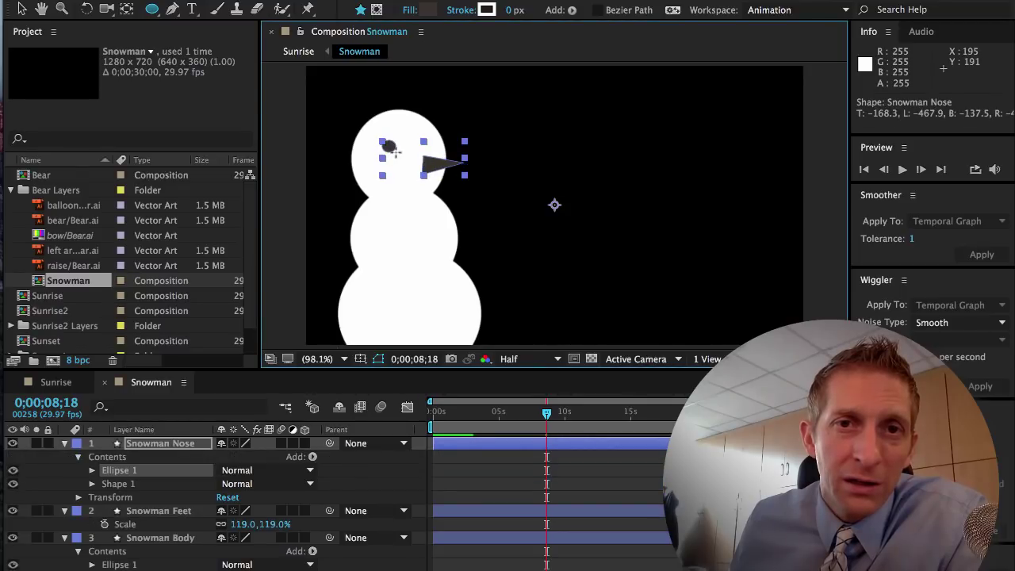
key(ctrl+z)
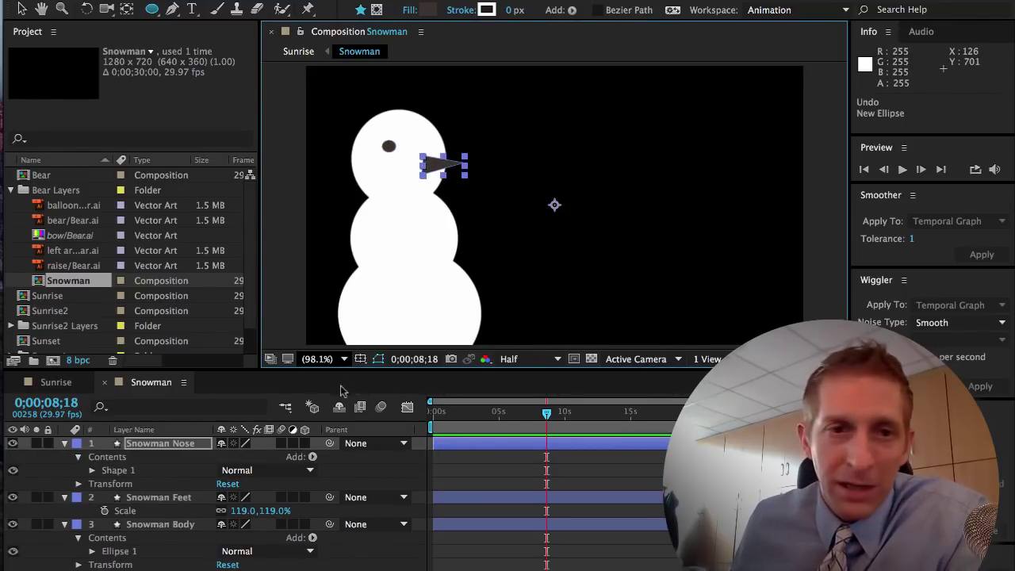
Add a new shape layer above Snowman Nose and name it Snowman Eyes
click(349, 0)
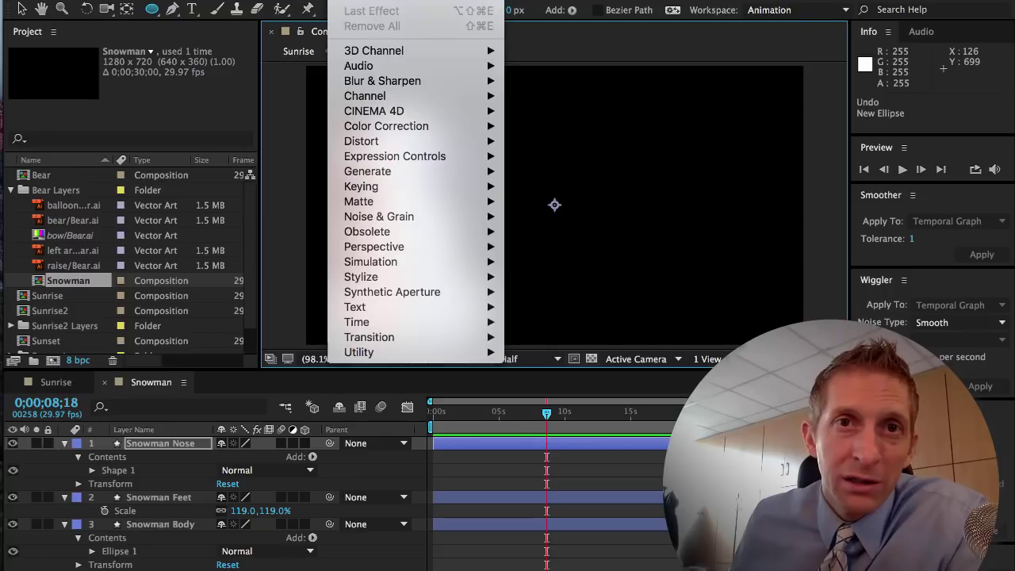
mouse_move(309, 0)
mouse_move(467, 0)
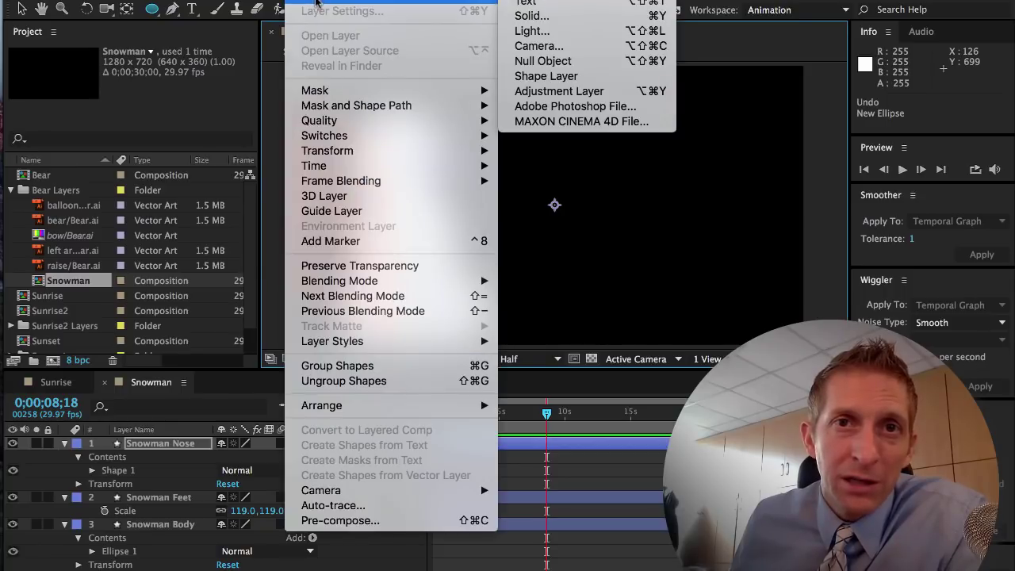
click(533, 84)
right_click(168, 449)
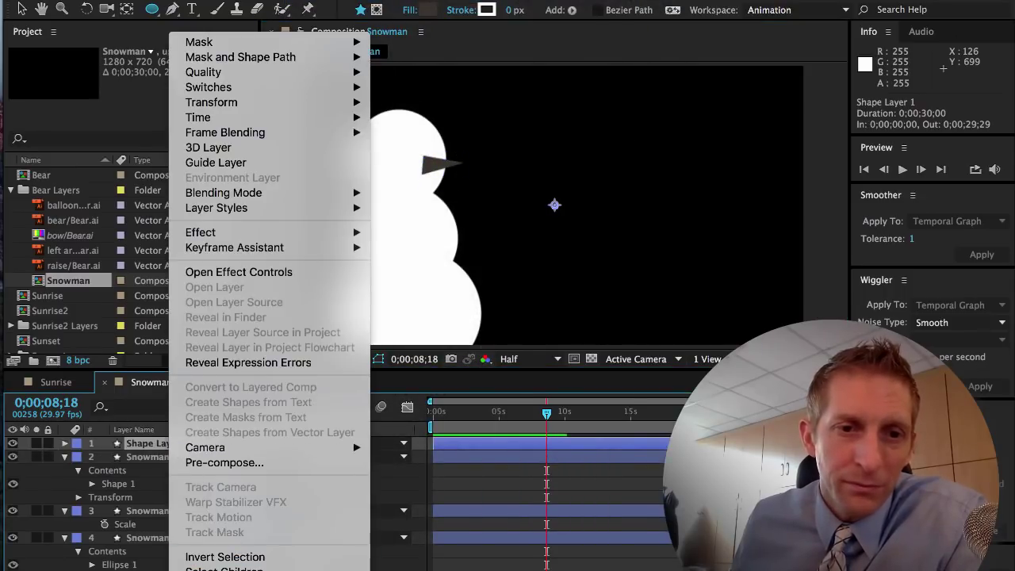
key(Escape)
key(Return)
text(Snowman Eyes)
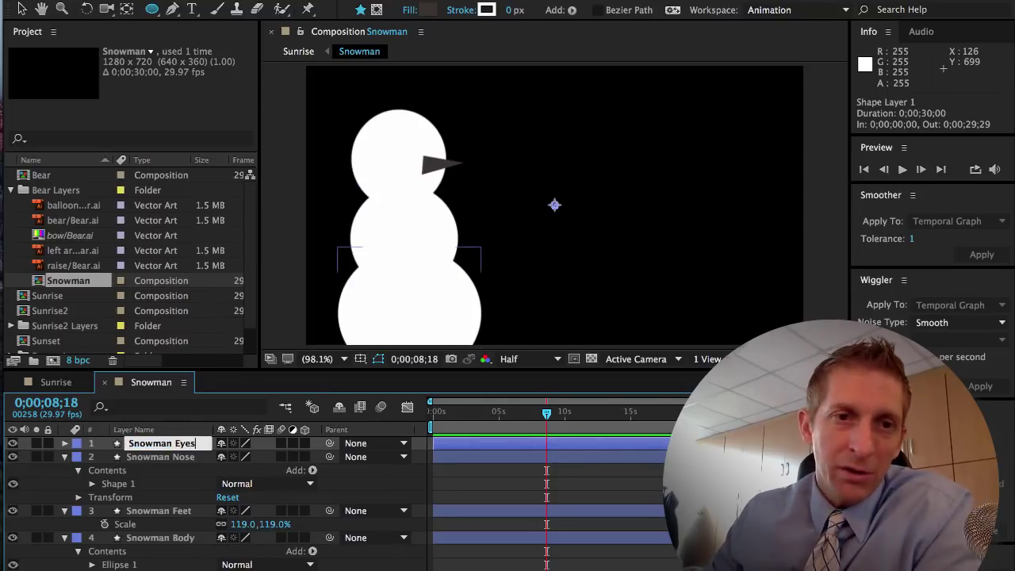
key(Return)
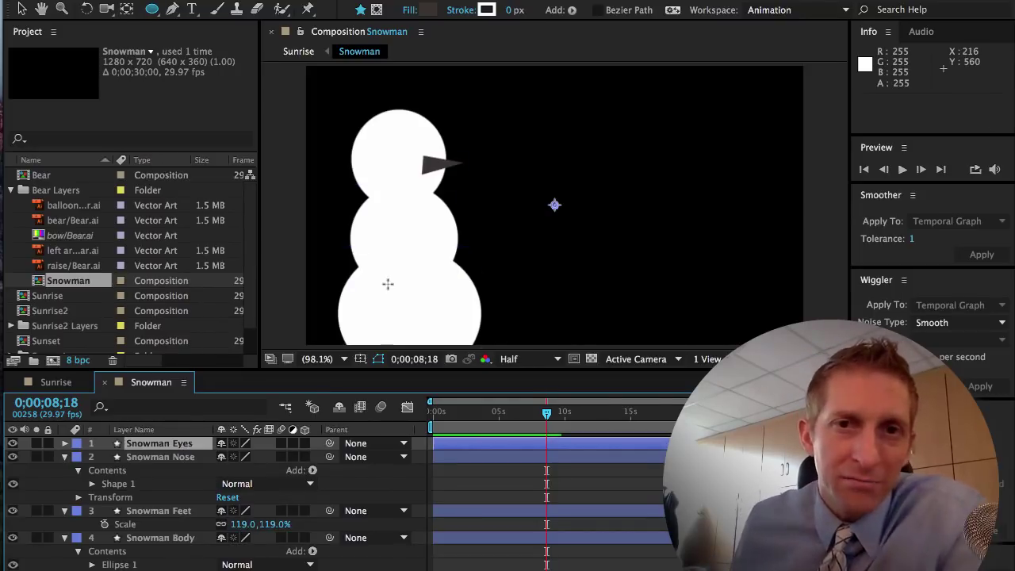
Draw a small dark ellipse on the upper left of the head as the first eye
drag(376, 136, 385, 144)
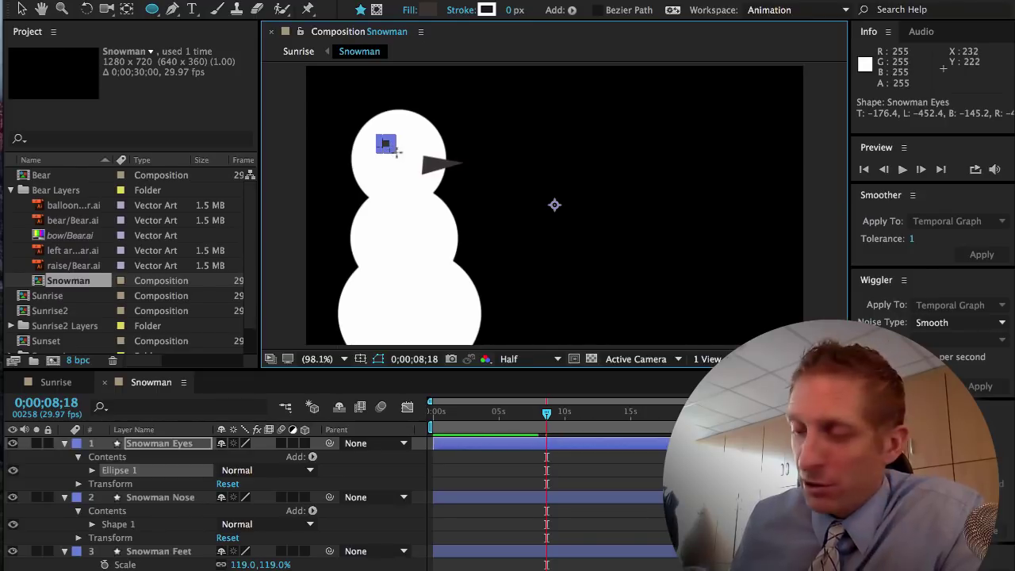
drag(395, 151, 395, 152)
key(v)
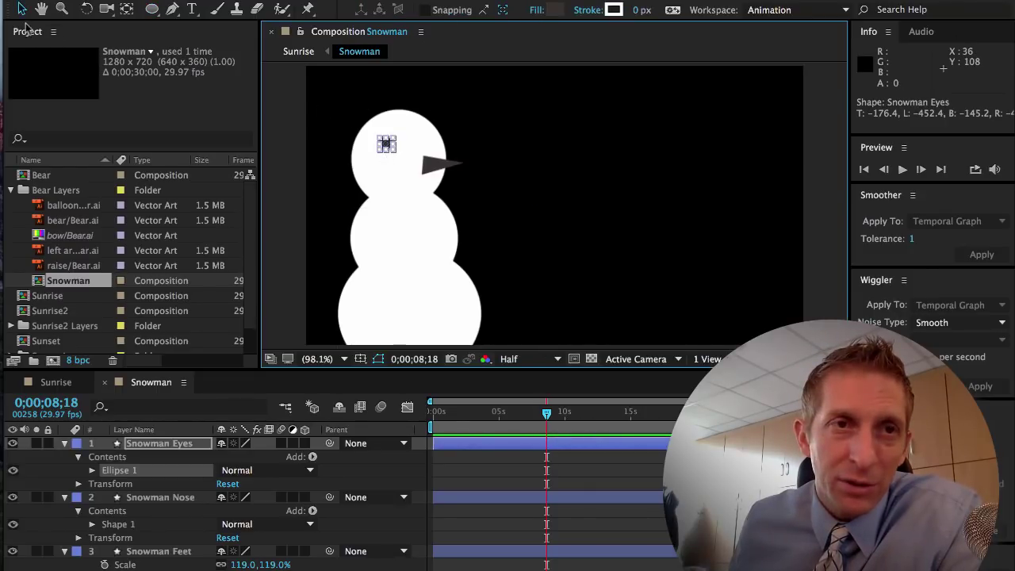
Duplicate the Snowman Eyes layer and try to reposition the copied eye on the head
click(385, 145)
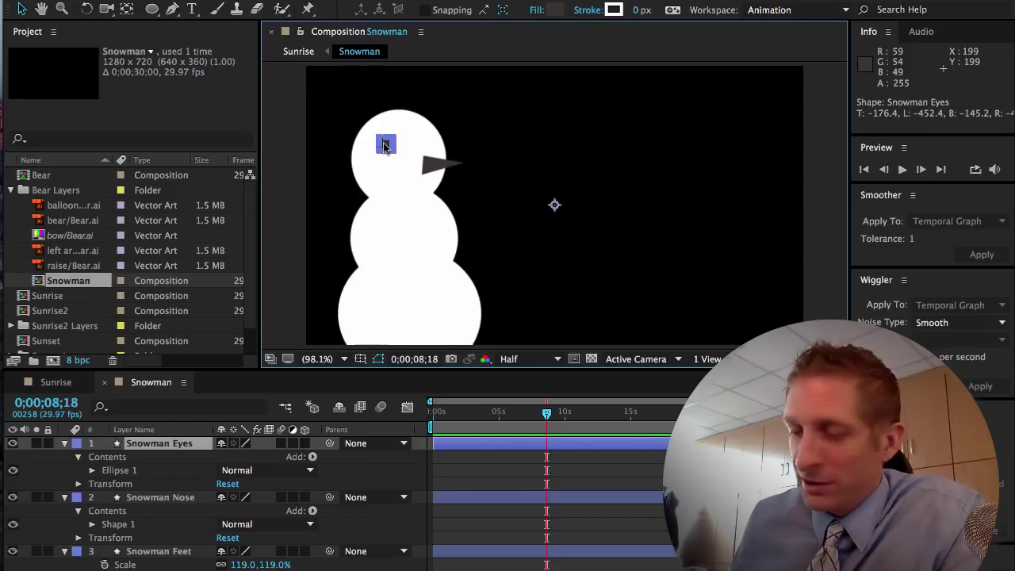
key(ctrl+c)
key(ctrl+v)
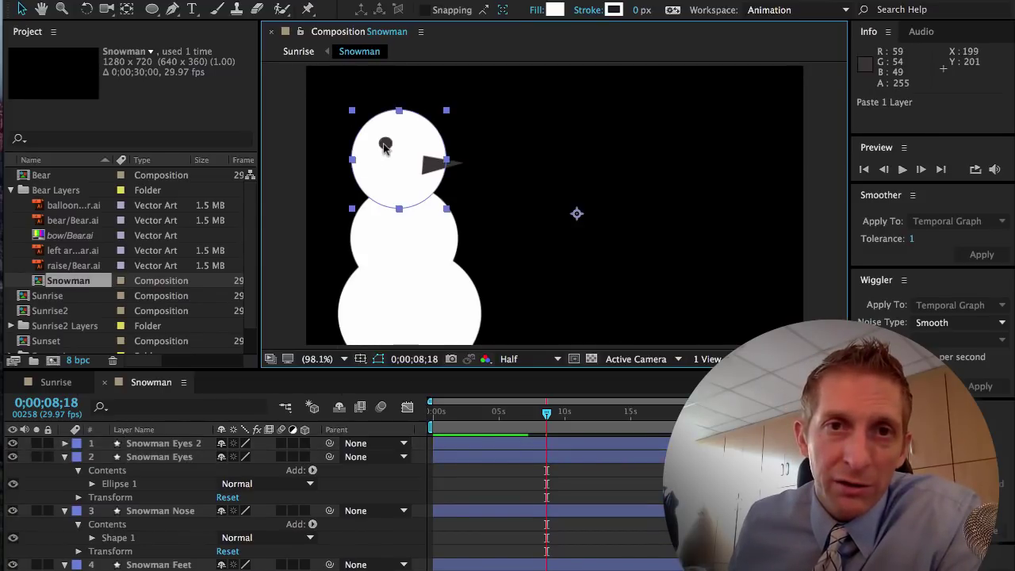
mouse_move(384, 149)
mouse_down()
mouse_move(413, 150)
mouse_move(401, 153)
mouse_up()
key(ctrl+z)
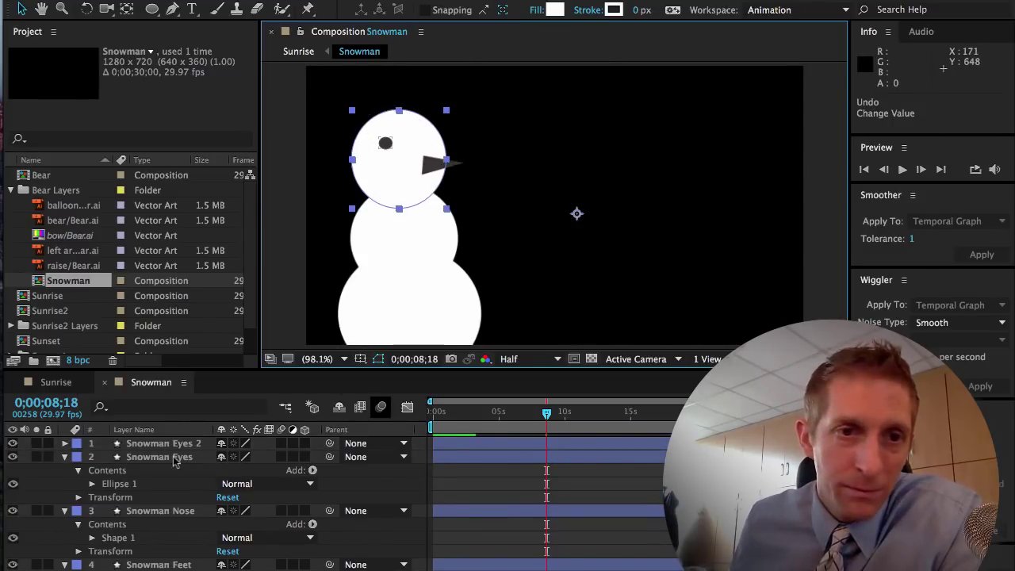
Try to place the Snowman Eyes 2 copy beside the first eye by scaling it to 84%, 101%, and delete that layer
click(172, 446)
click(166, 459)
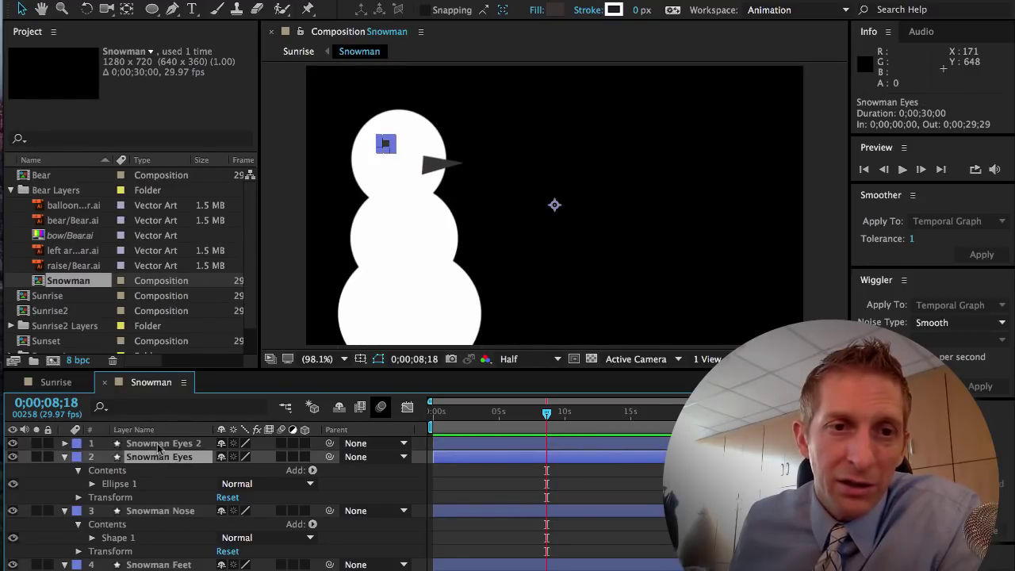
click(161, 444)
drag(391, 151, 411, 144)
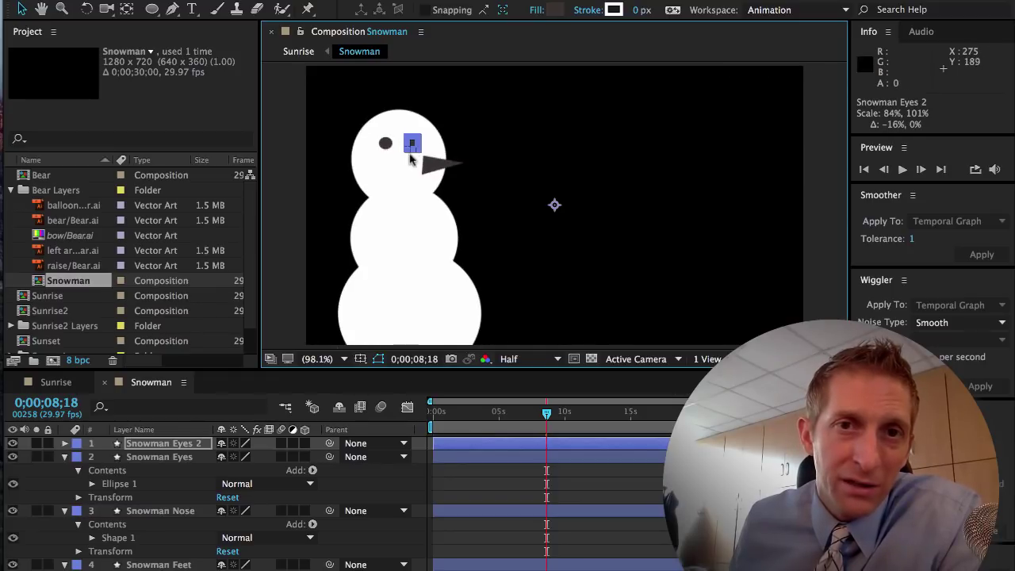
click(398, 195)
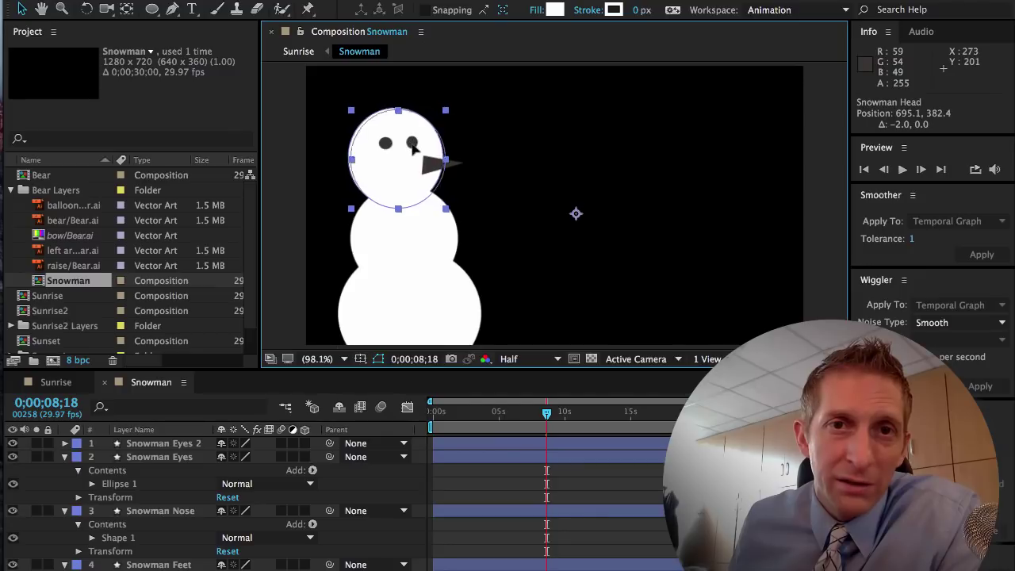
click(521, 228)
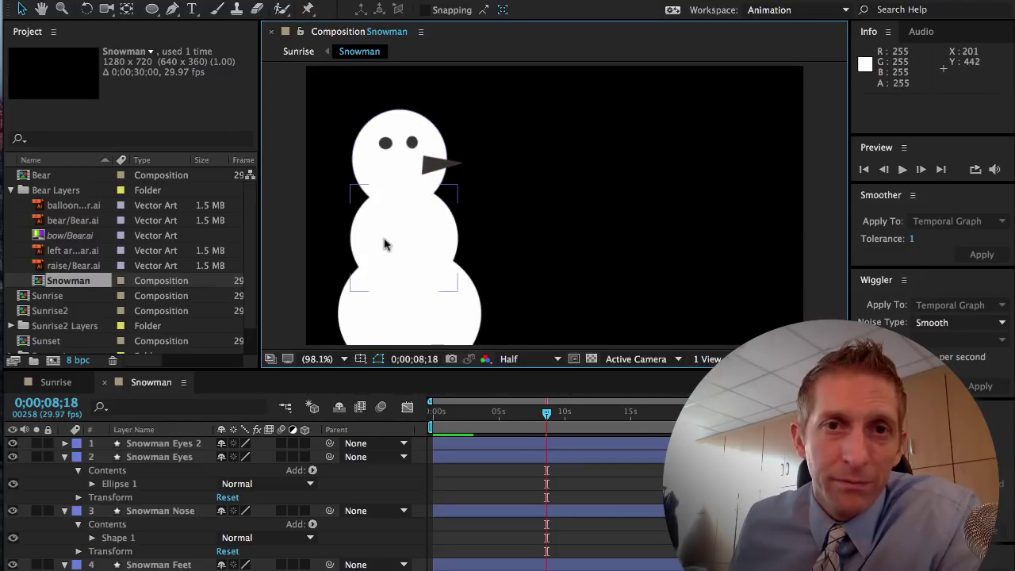
click(172, 446)
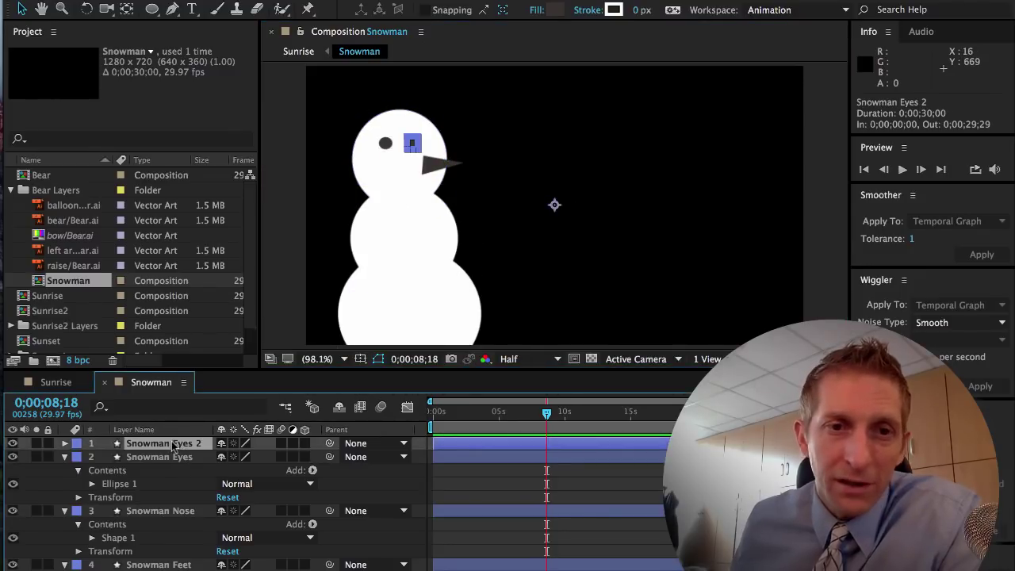
key(Delete)
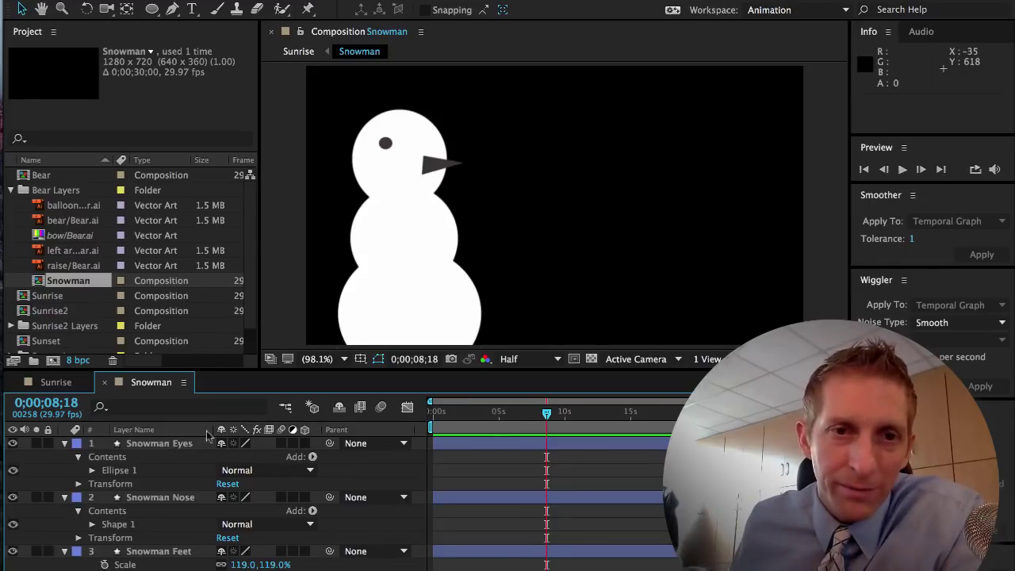
Duplicate the Snowman Eyes layer again and shift the copy horizontally to position 704, 360 as the second eye
click(156, 442)
key(ctrl+c)
key(ctrl+v)
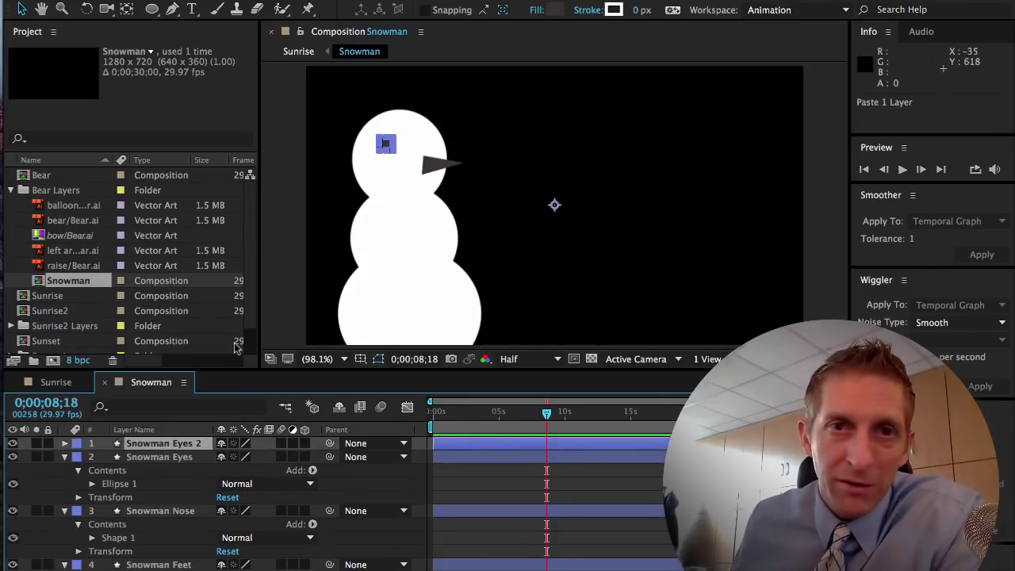
key(p)
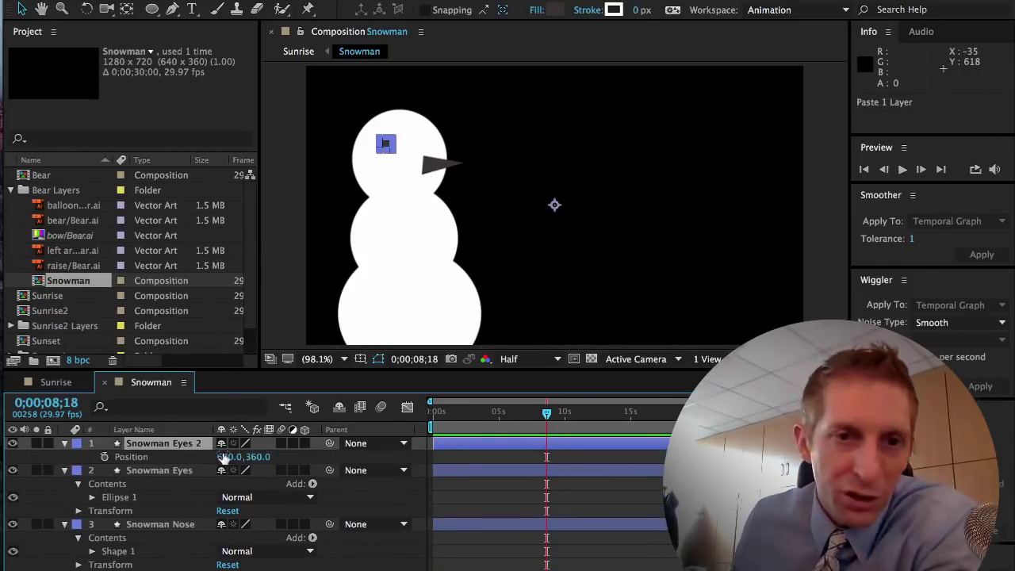
drag(226, 457, 267, 457)
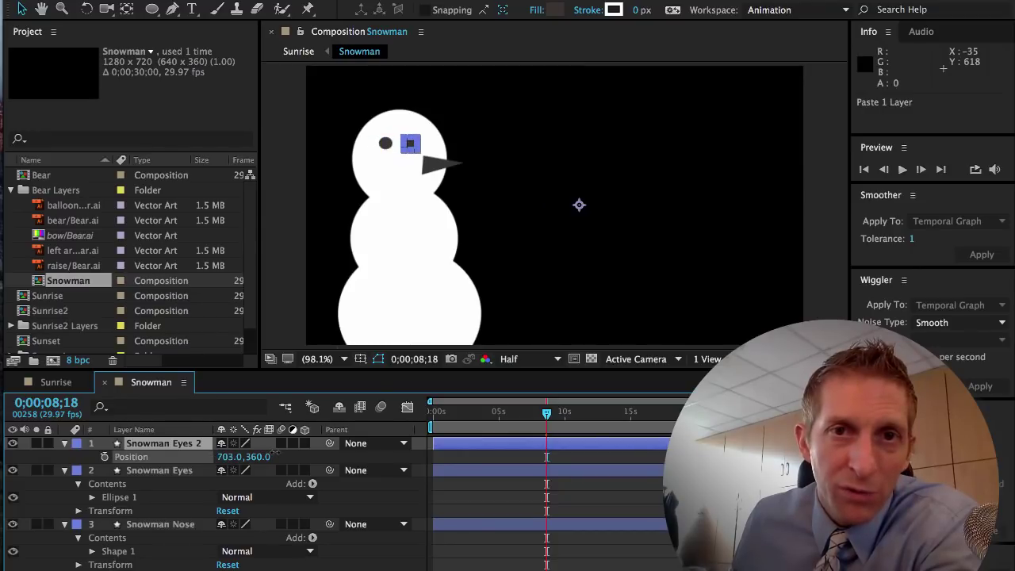
Set the Snowman Nose shape's fill to orange CD6B10
click(396, 310)
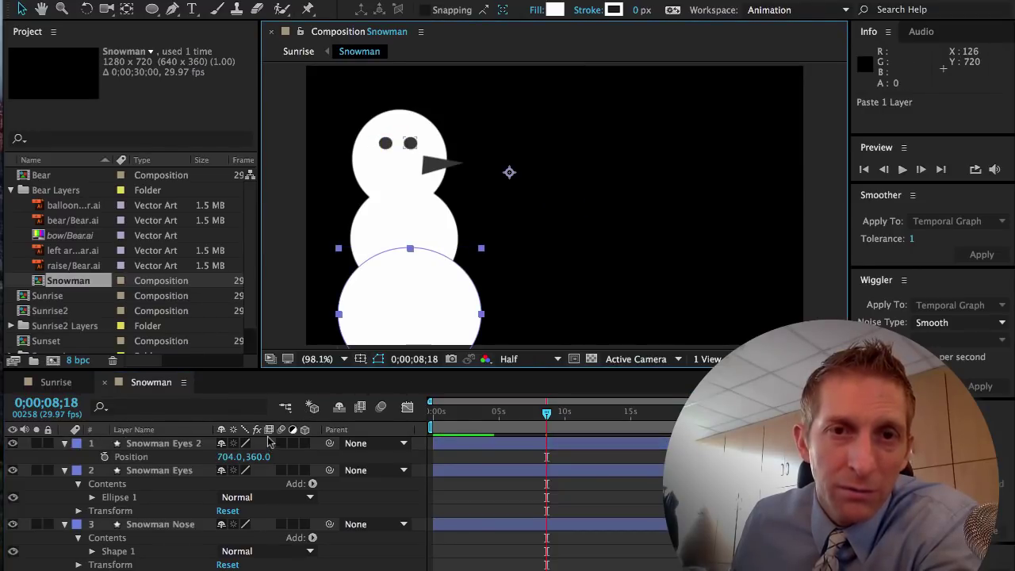
click(429, 160)
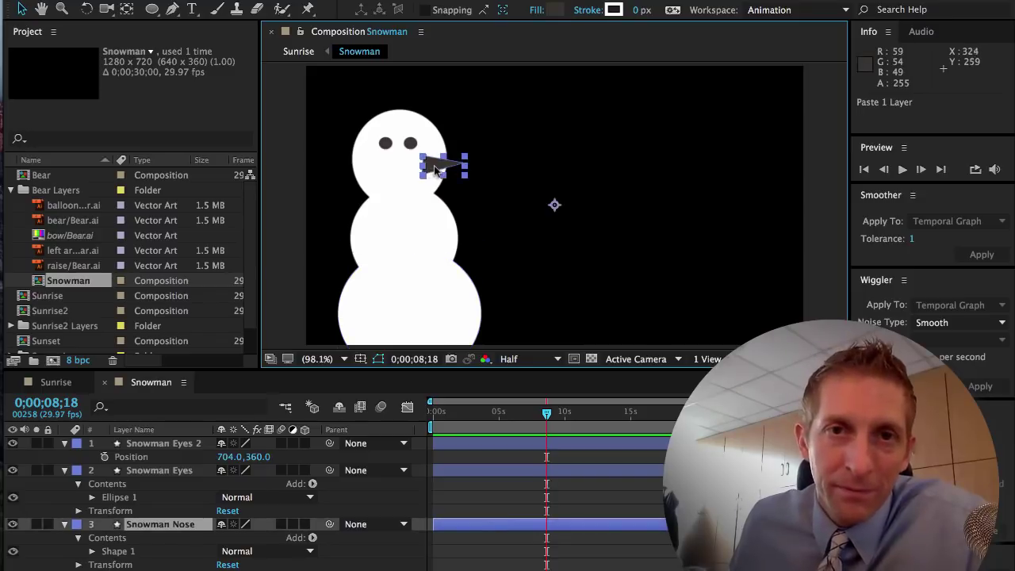
double_click(429, 165)
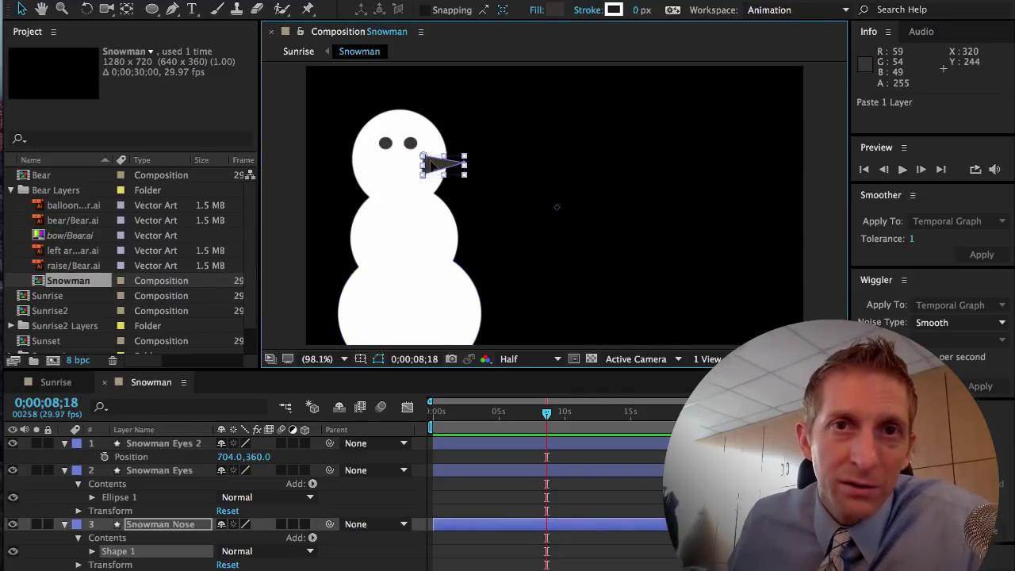
key(q)
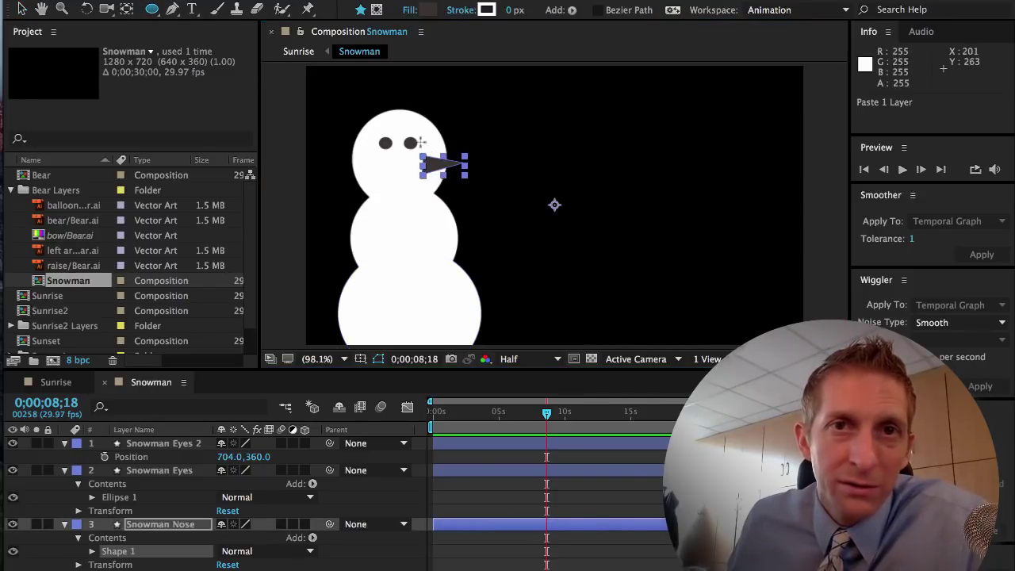
click(428, 9)
click(510, 256)
click(506, 242)
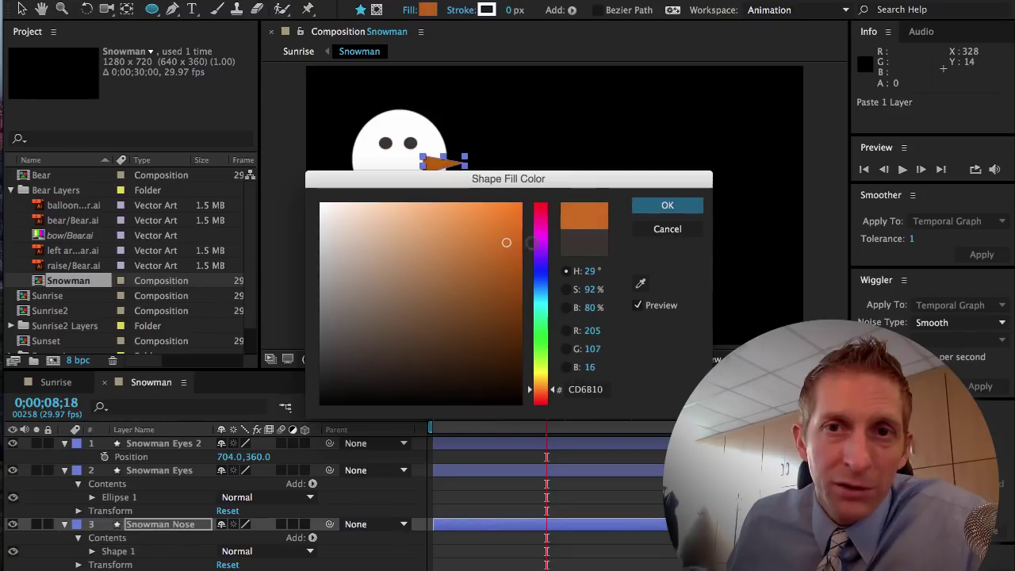
click(666, 205)
key(v)
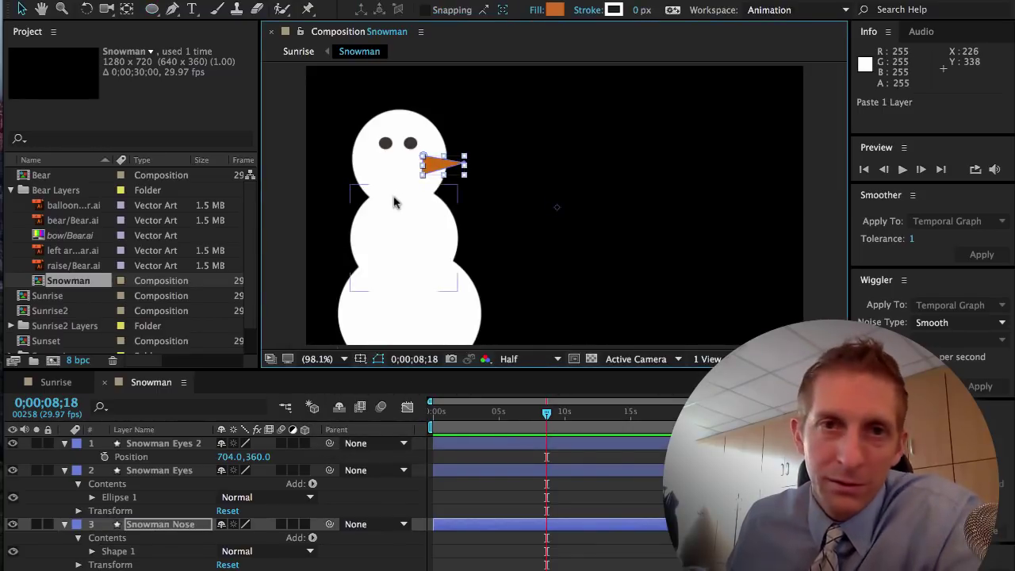
Scale Snowman Eyes 2 to 100% width and 106% height, and set its position to 734, 360
click(398, 202)
click(410, 144)
drag(418, 147, 421, 143)
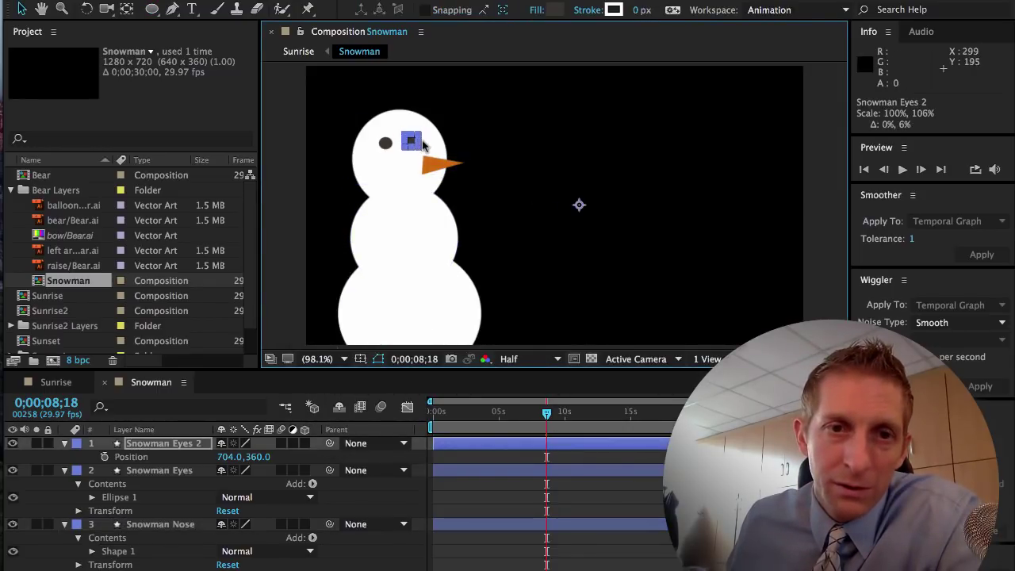
click(395, 178)
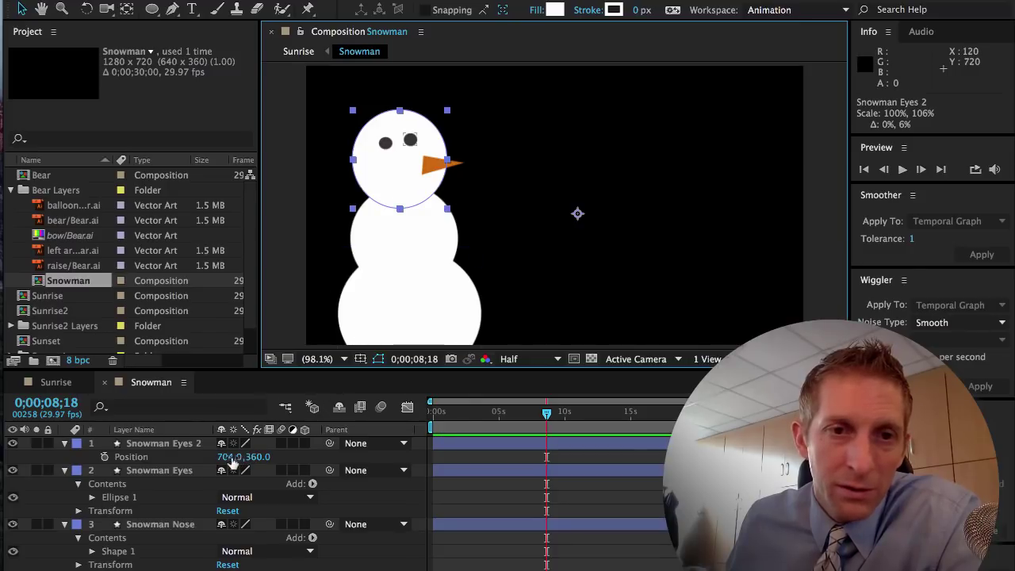
drag(231, 460, 258, 466)
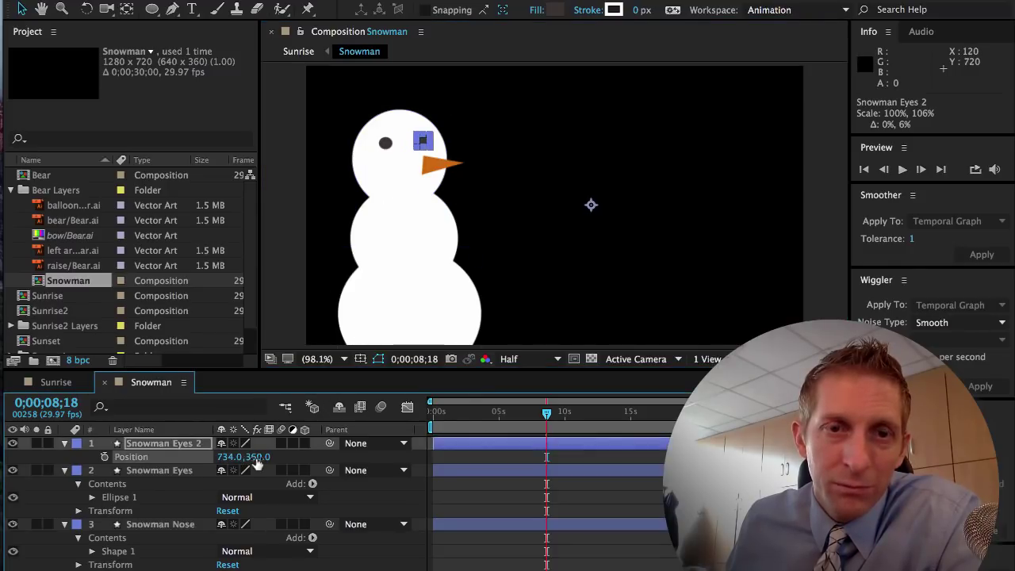
Shift the Snowman Eyes layer horizontally to position 671, 360, closer to the second eye, and clear the selection
click(164, 471)
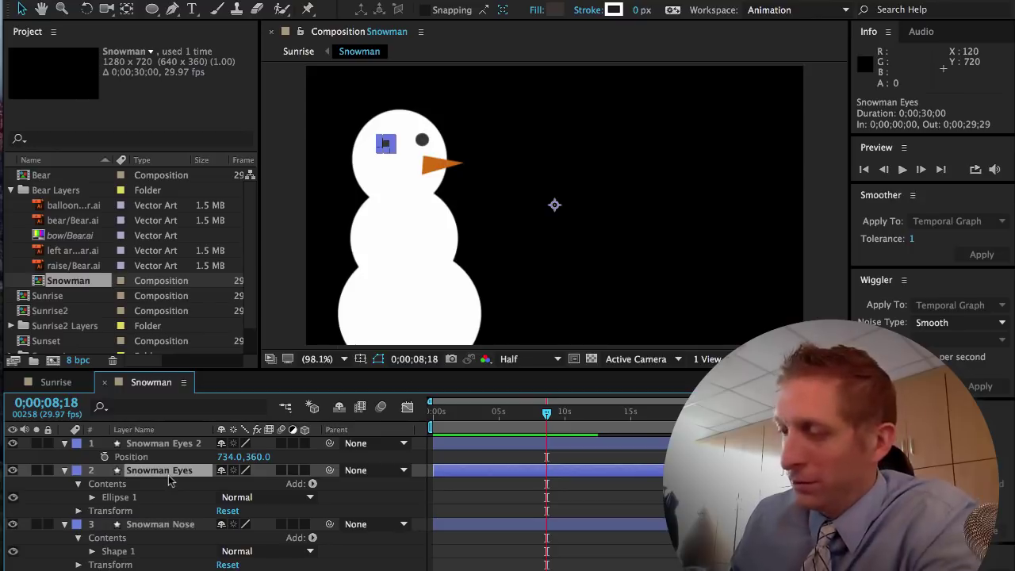
key(p)
drag(226, 482, 248, 481)
click(404, 279)
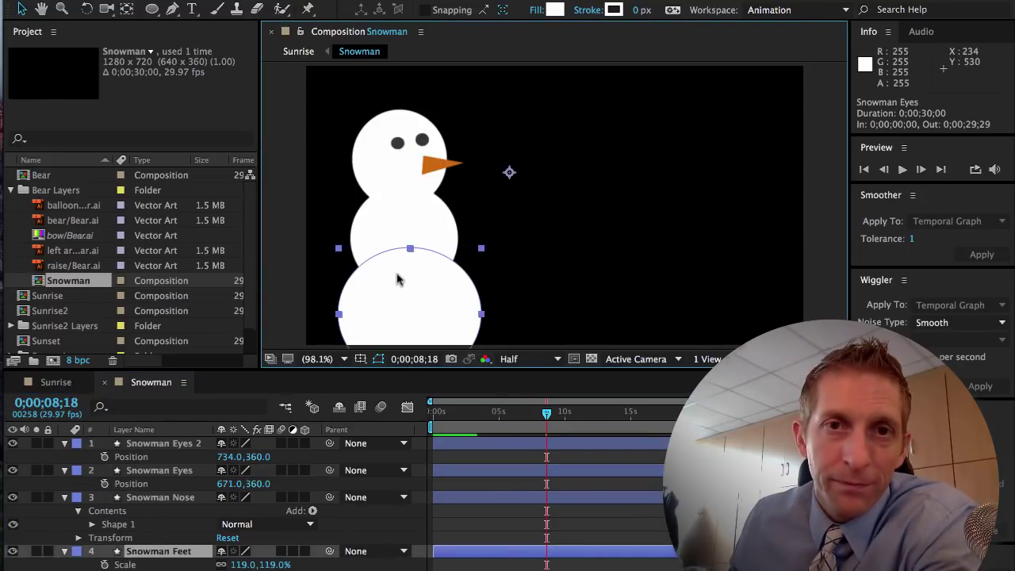
click(512, 235)
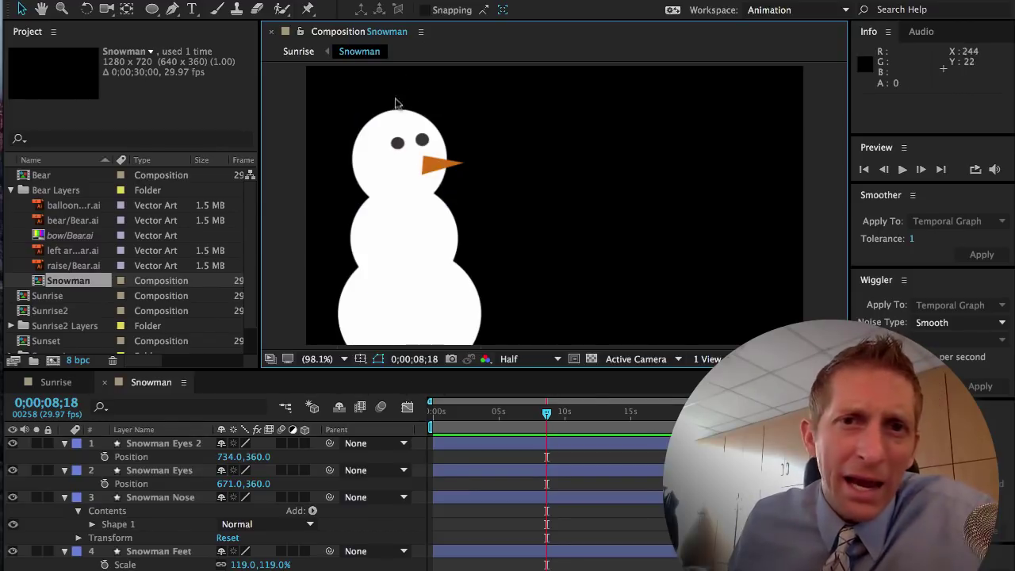
click(419, 234)
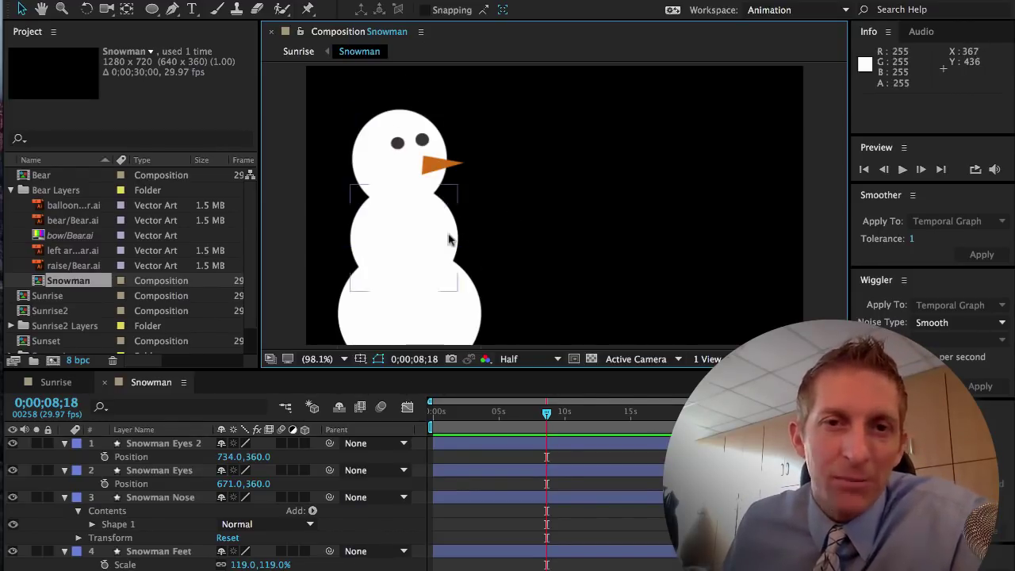
Draw a thin horizontal rectangle about 246 px wide and 7 px high from the snowman's body past its edge as an arm
click(151, 9)
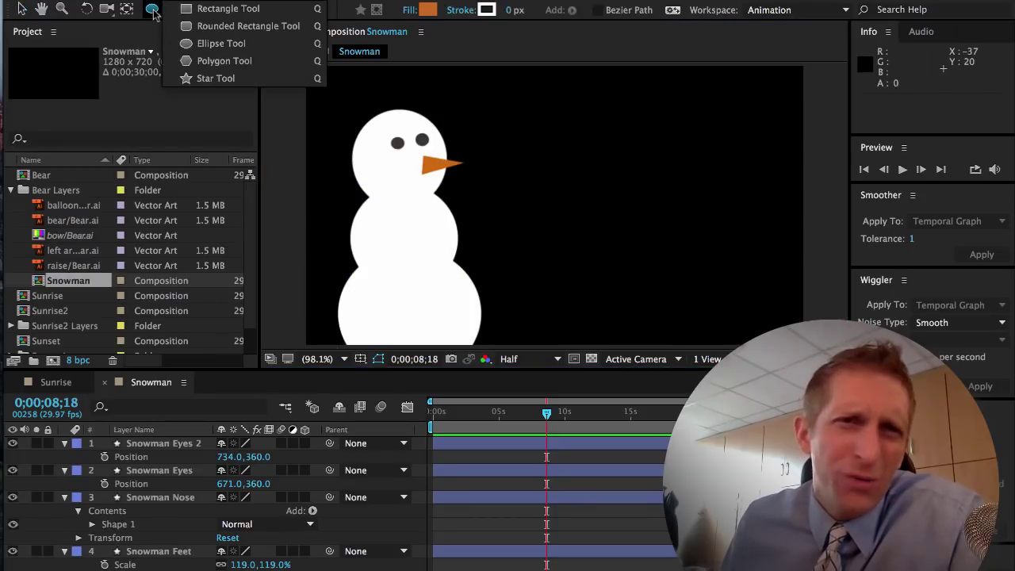
click(203, 10)
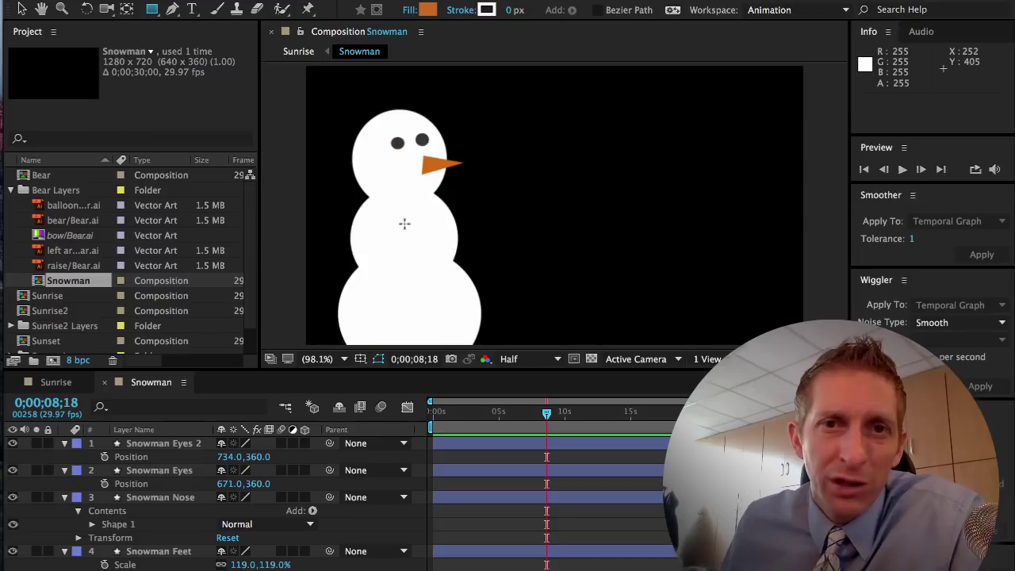
drag(404, 223, 515, 224)
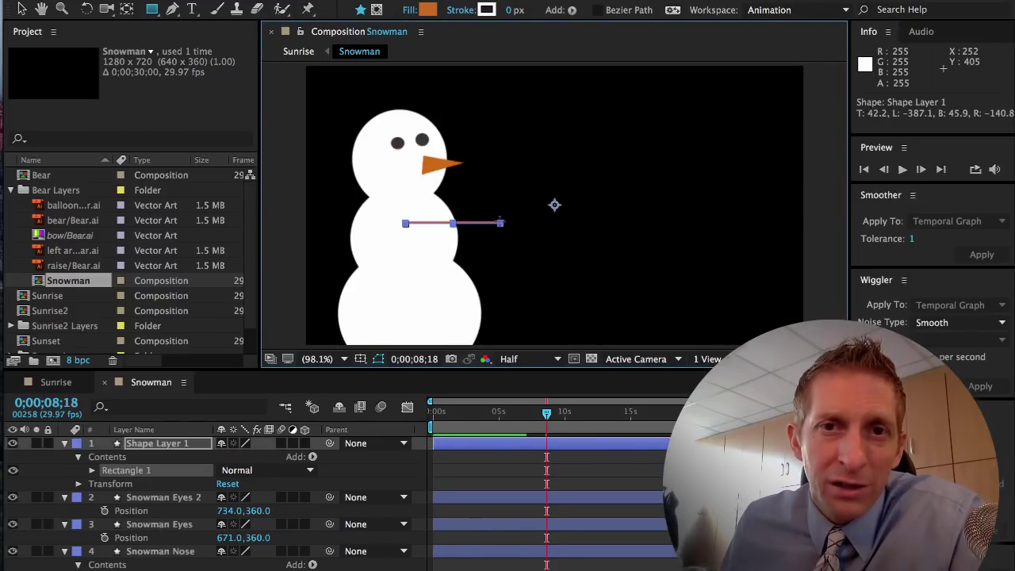
Set the arm rectangle's fill to near-black
click(429, 10)
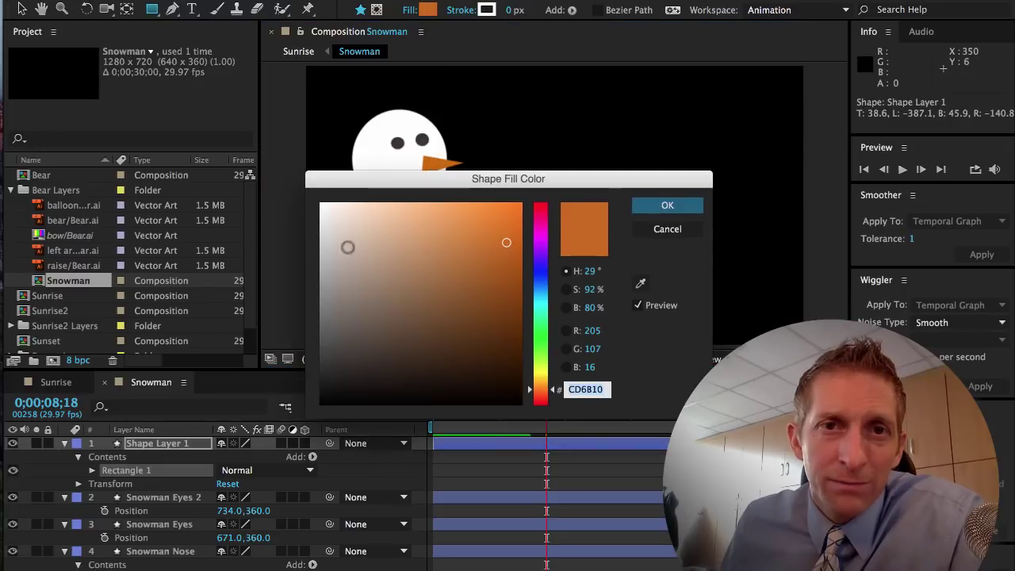
drag(346, 242, 334, 394)
click(644, 208)
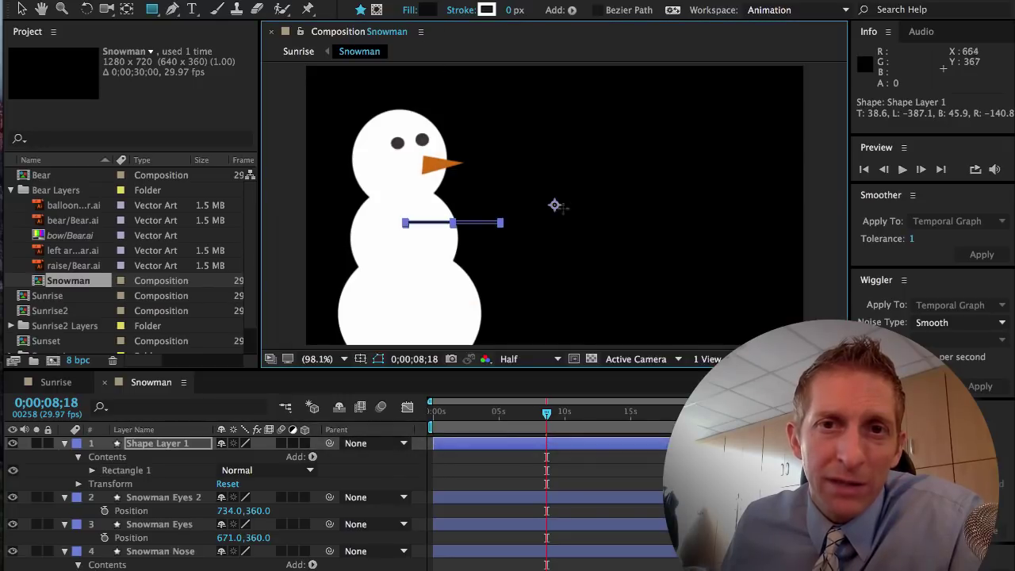
Change the arm rectangle's fill to a dark gray that stands out against the black background, and deselect it
key(v)
click(555, 204)
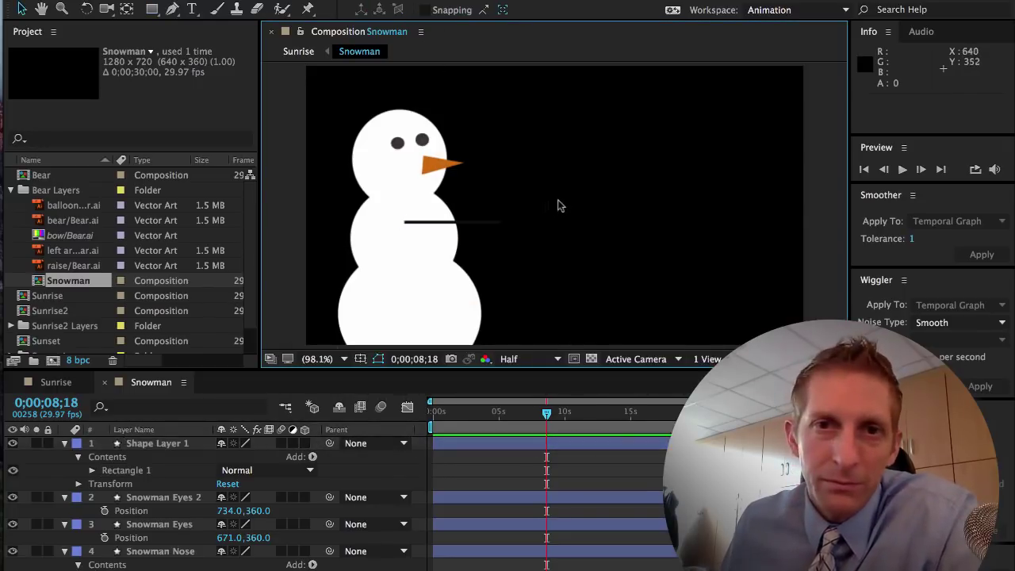
click(448, 229)
click(457, 224)
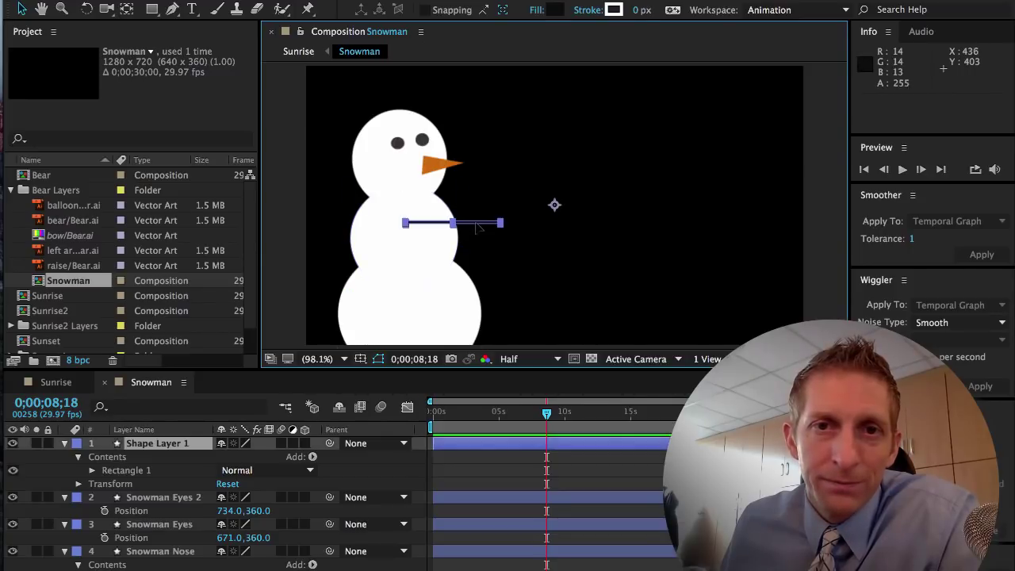
click(551, 10)
drag(341, 357, 332, 354)
click(662, 206)
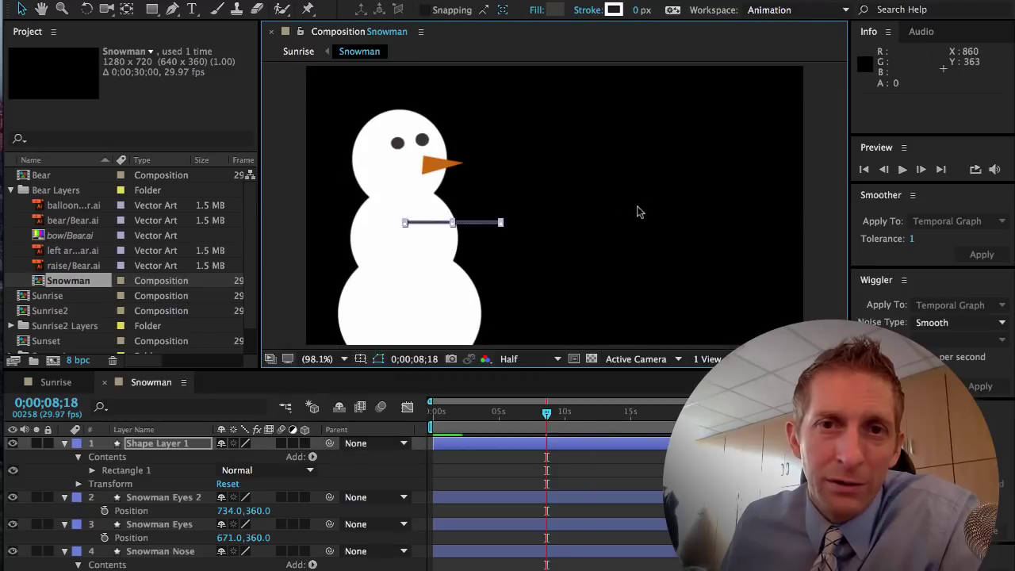
click(626, 211)
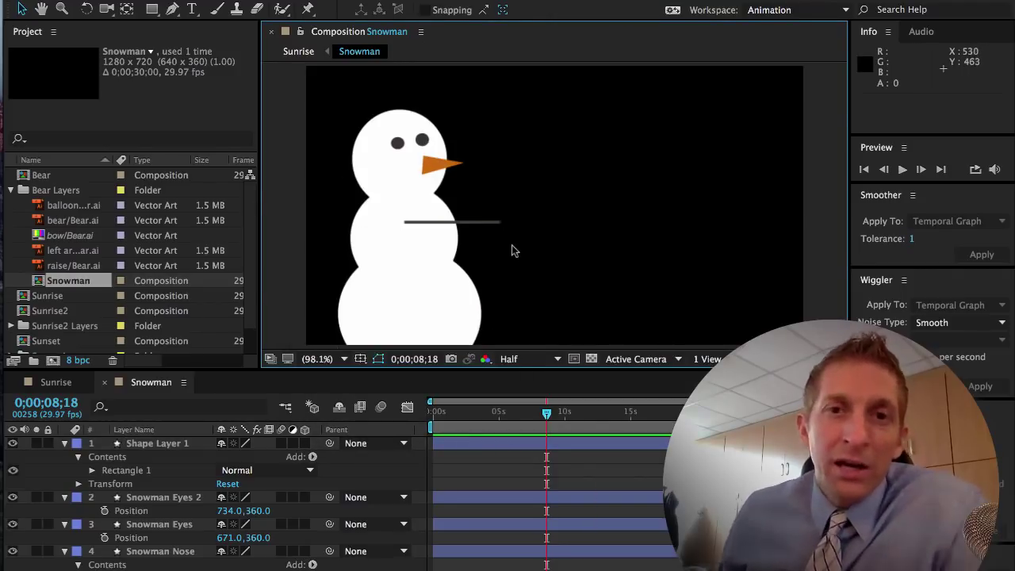
Identify the arm's shape layer by toggling its visibility off and on, and rename it Snowman Arm
click(181, 444)
click(12, 443)
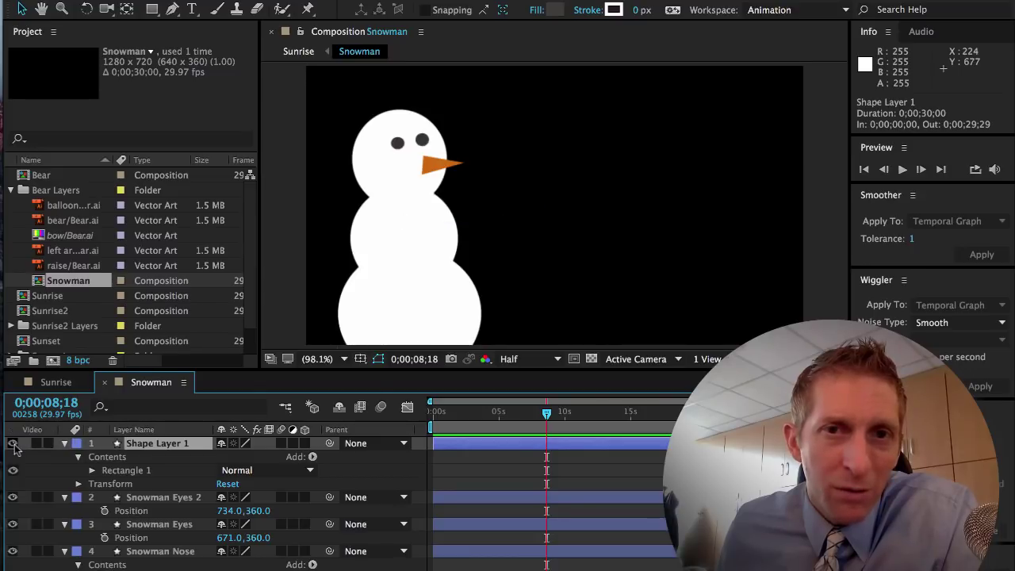
click(13, 443)
right_click(155, 444)
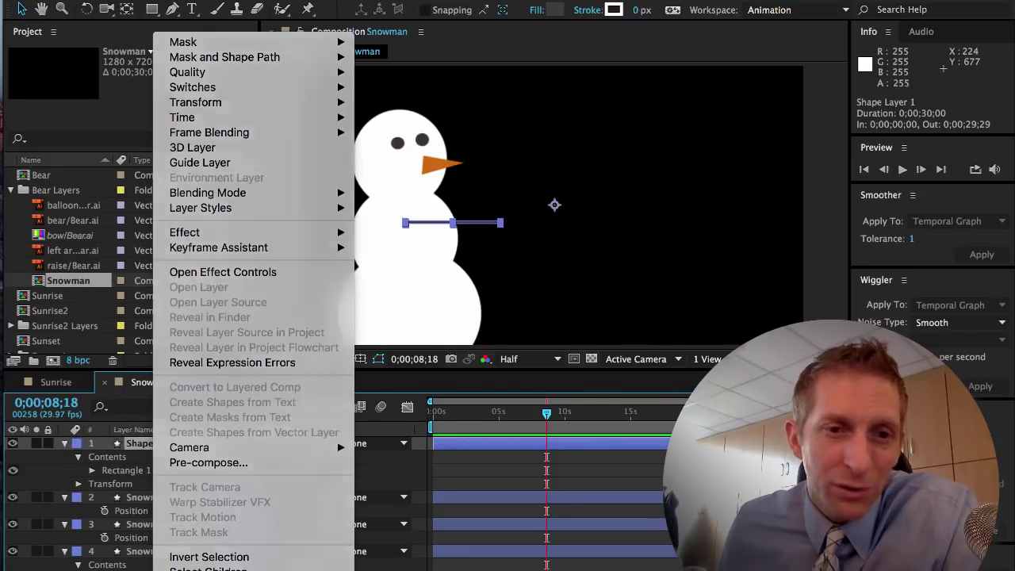
click(209, 568)
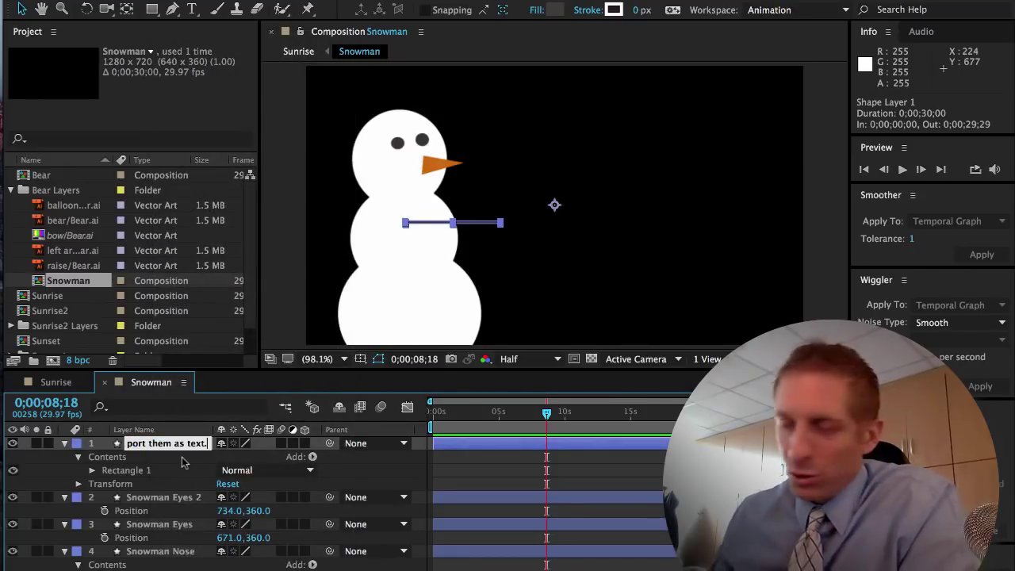
text(Snowman Arm)
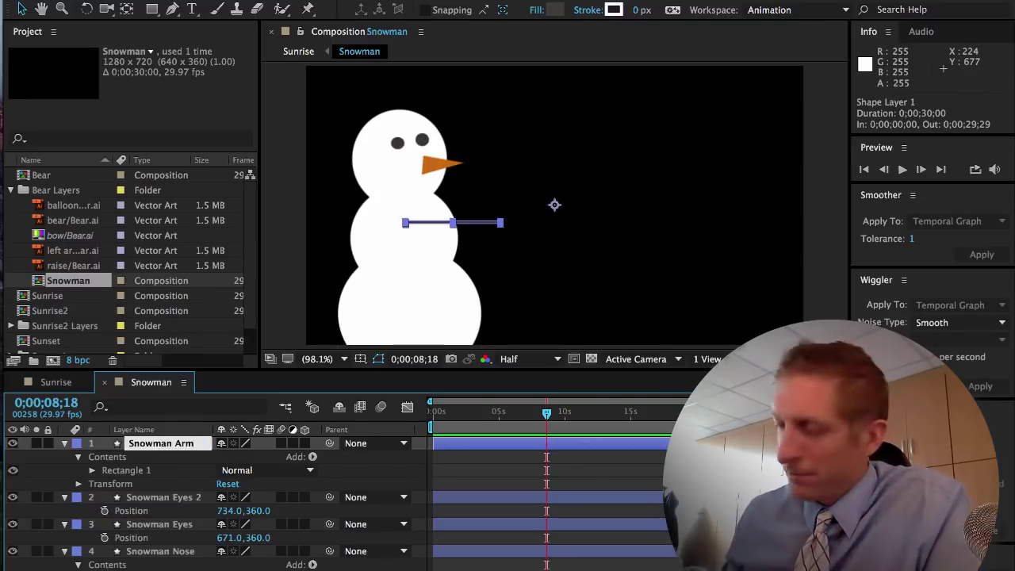
key(Return)
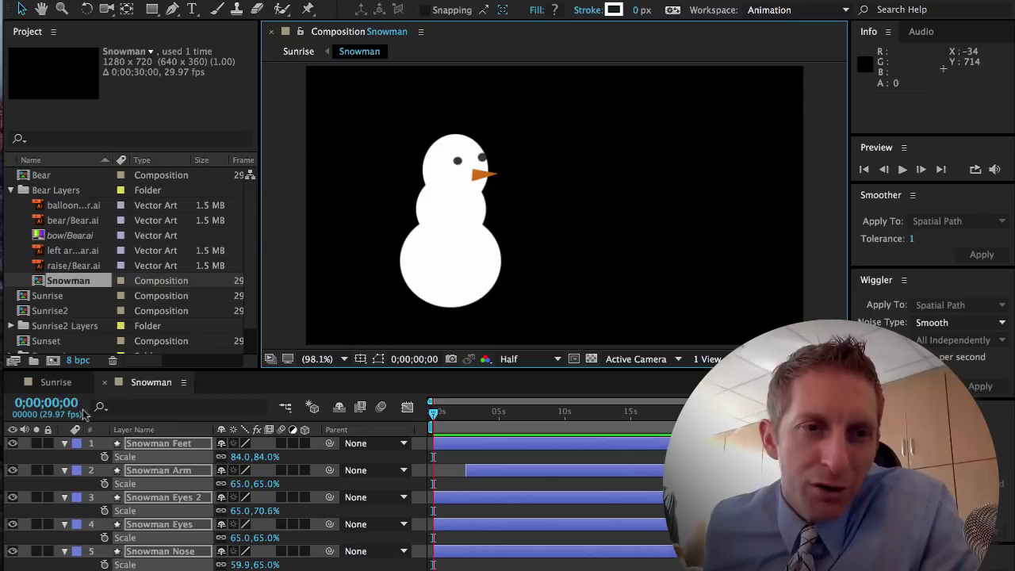
Check the snowman in the Sunrise scene, and move all its parts except the arm by about -133, 37 in the Snowman composition
click(56, 383)
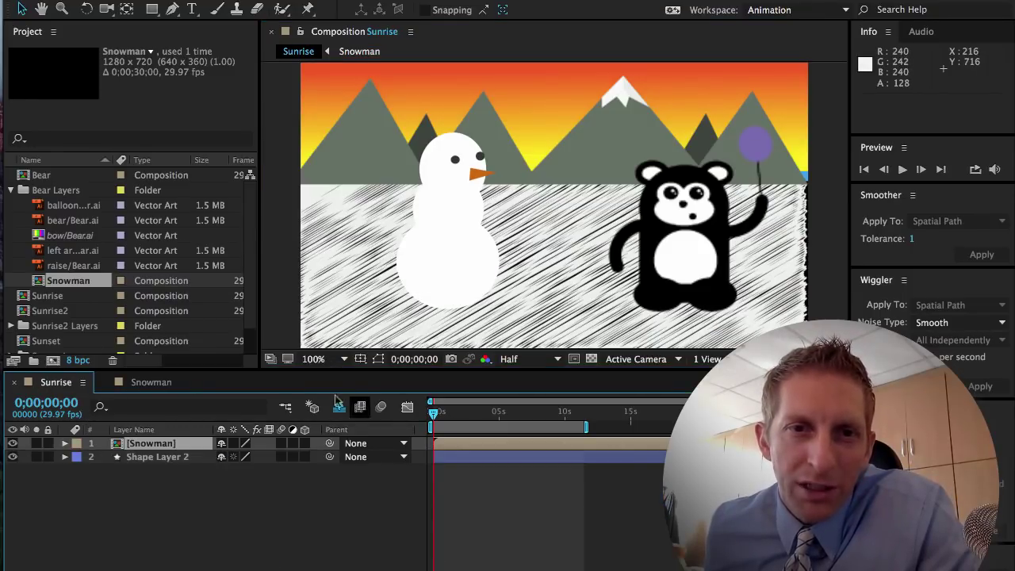
click(161, 385)
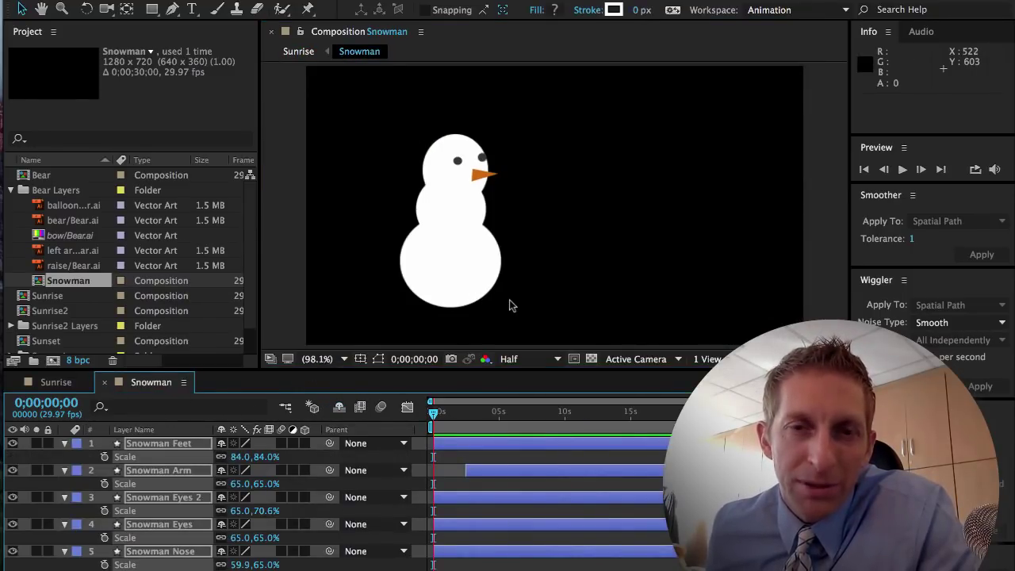
drag(527, 308, 432, 214)
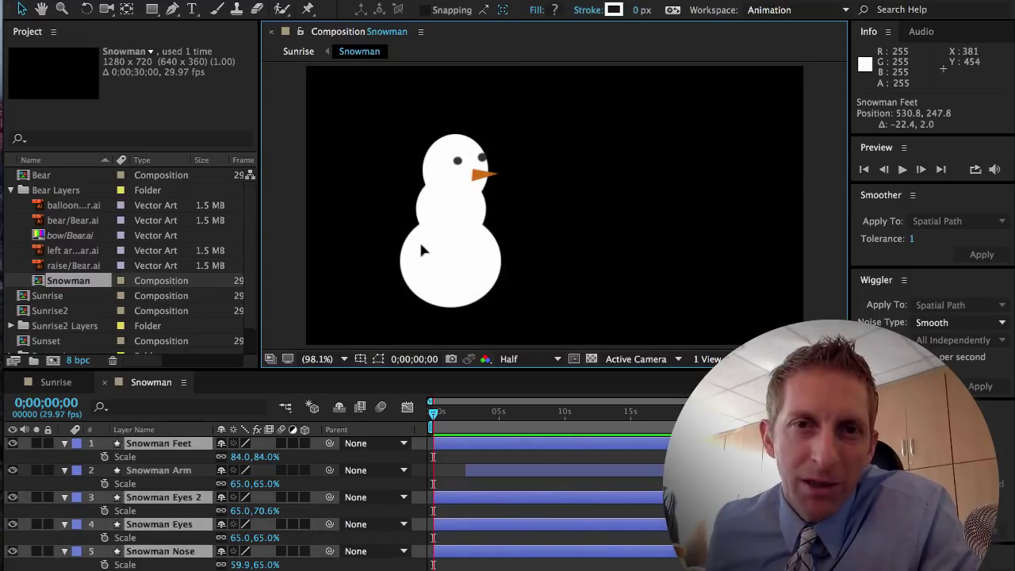
drag(420, 249, 410, 250)
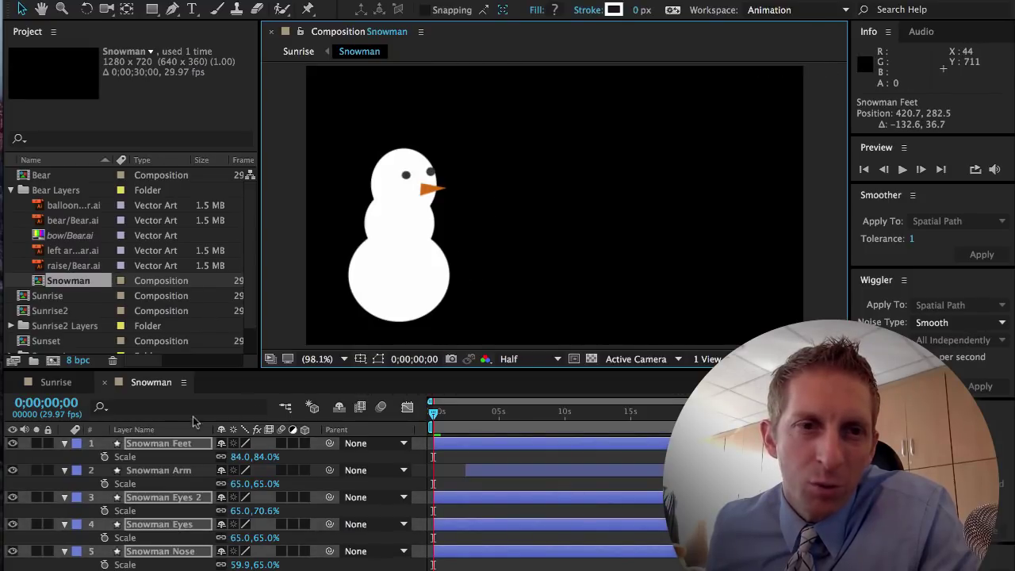
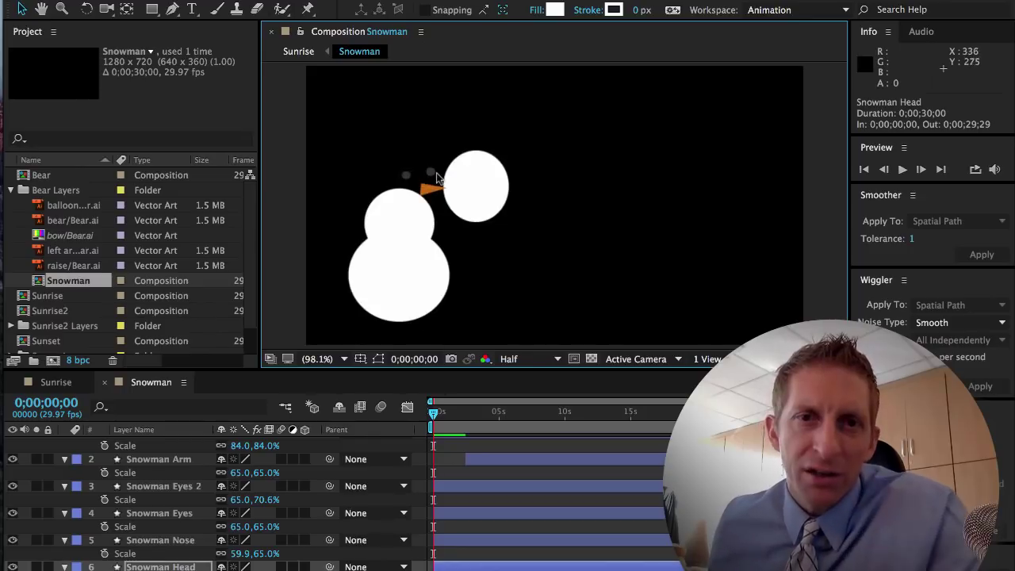
Undo the last move of the Snowman Head shape
key(ctrl+z)
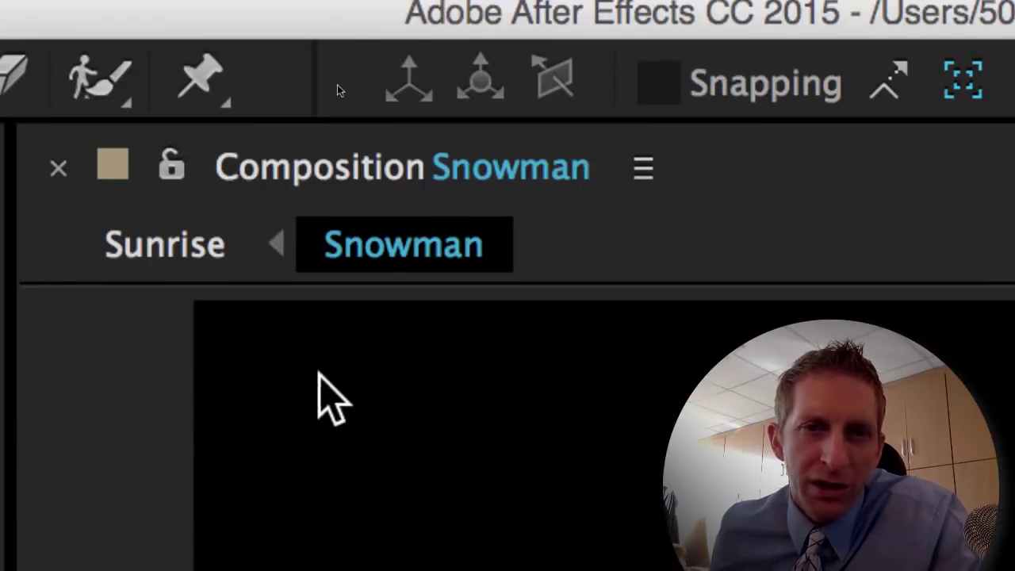
Display the Duration column in the Snowman timeline and hide it again
right_click(342, 436)
mouse_move(375, 484)
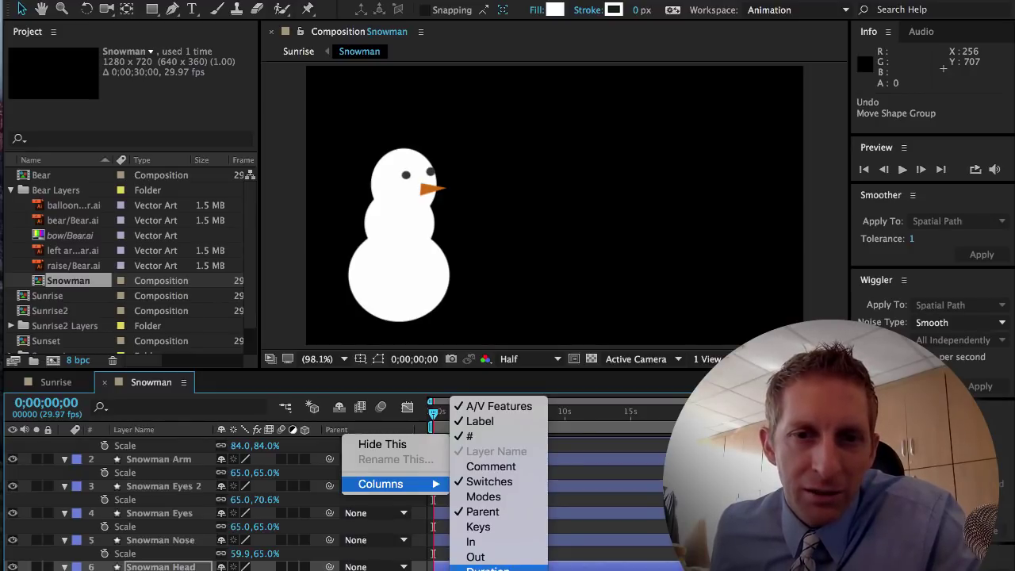
click(487, 567)
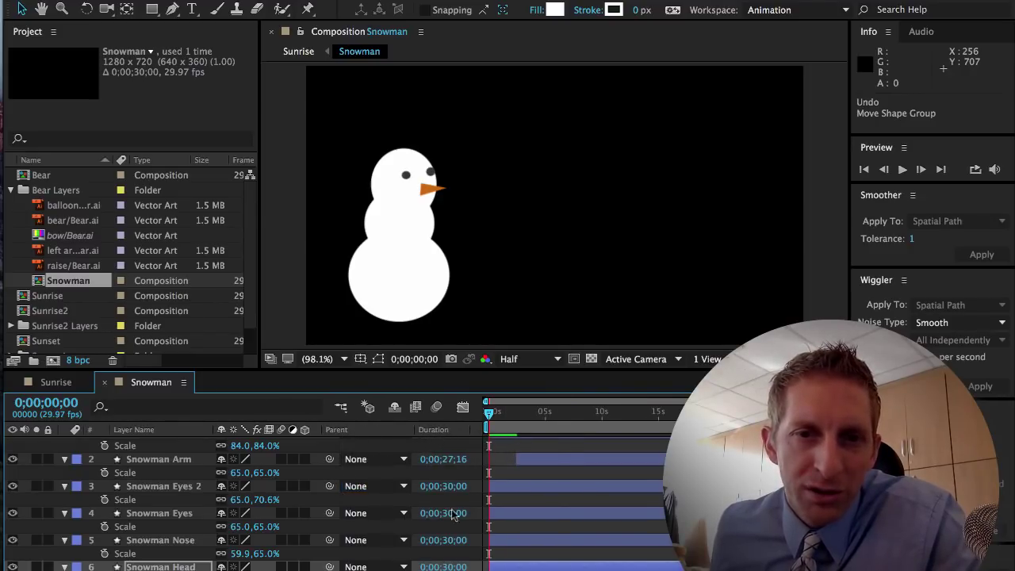
right_click(428, 438)
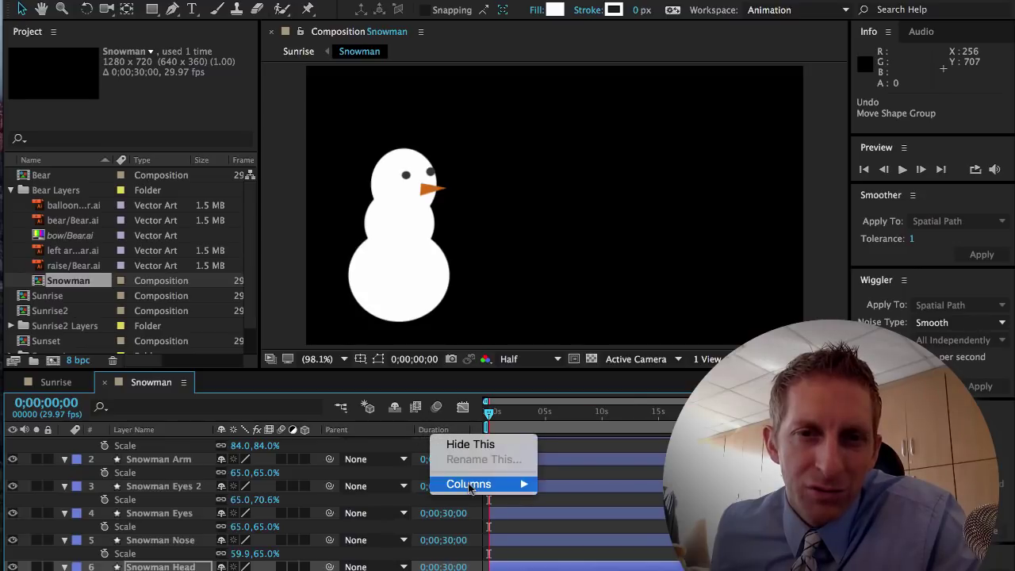
mouse_move(473, 485)
click(574, 568)
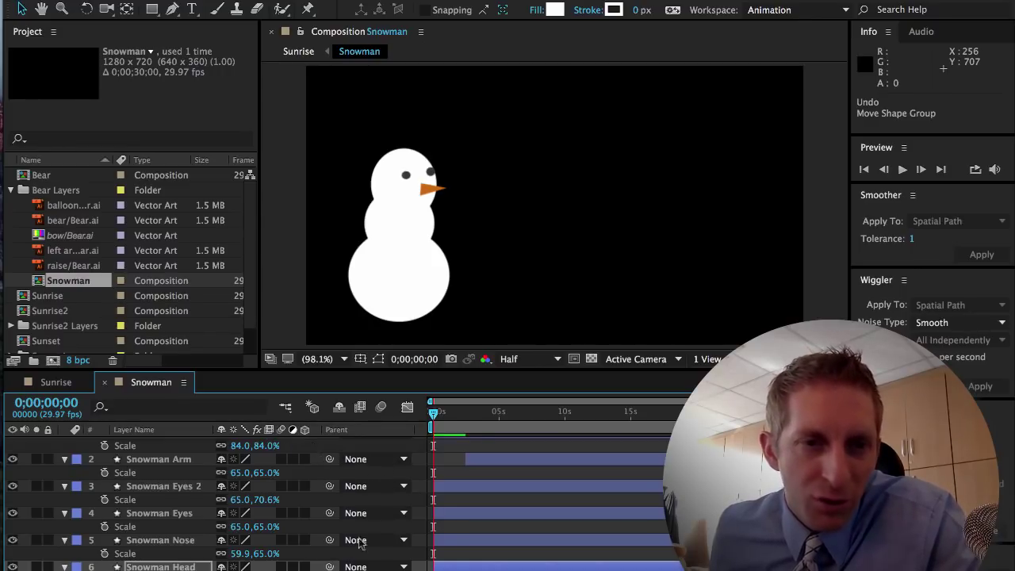
Parent the Snowman Eyes 2 layer to the Snowman Head layer
scroll(364, 508, up, 1)
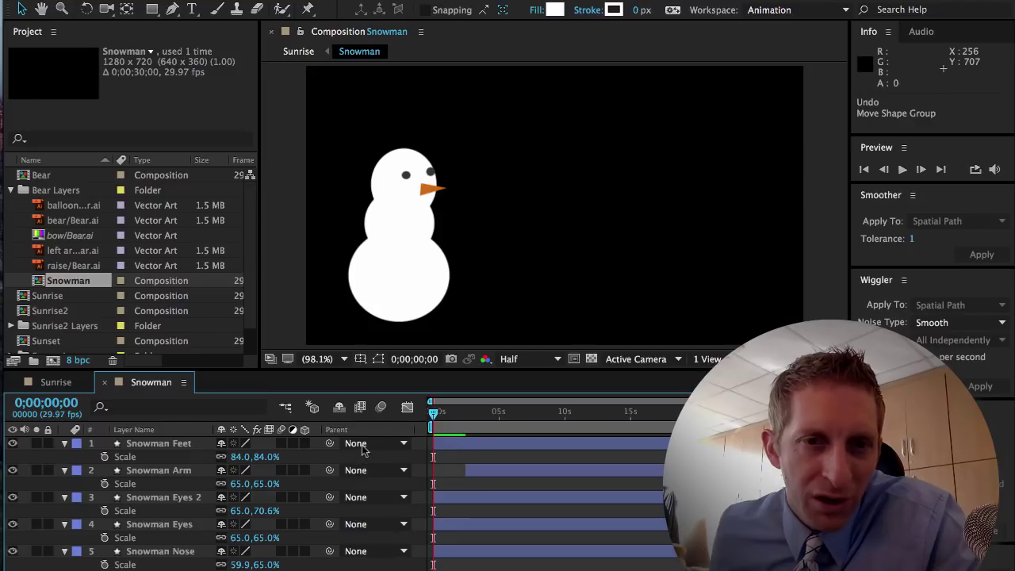
click(370, 499)
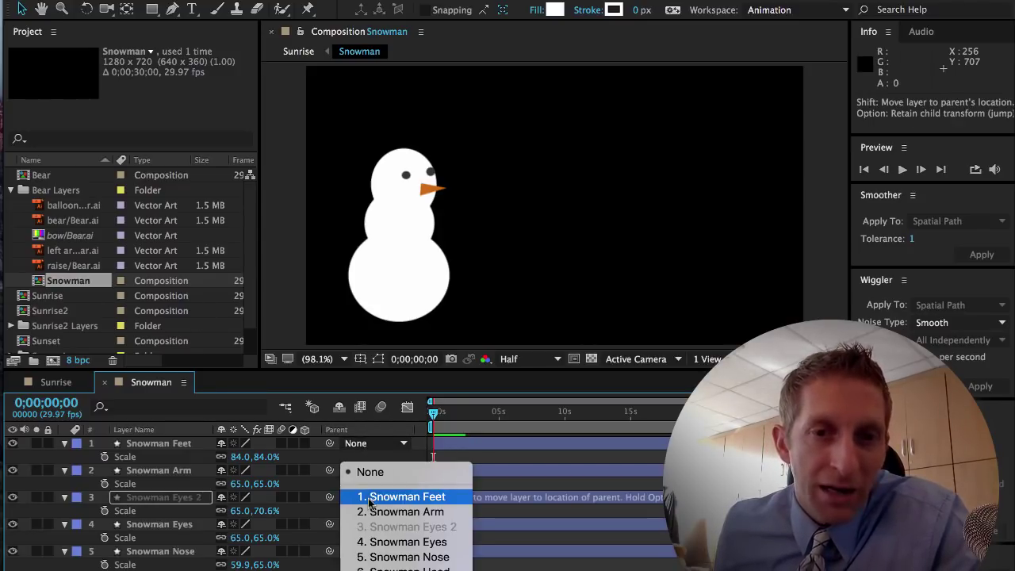
click(400, 567)
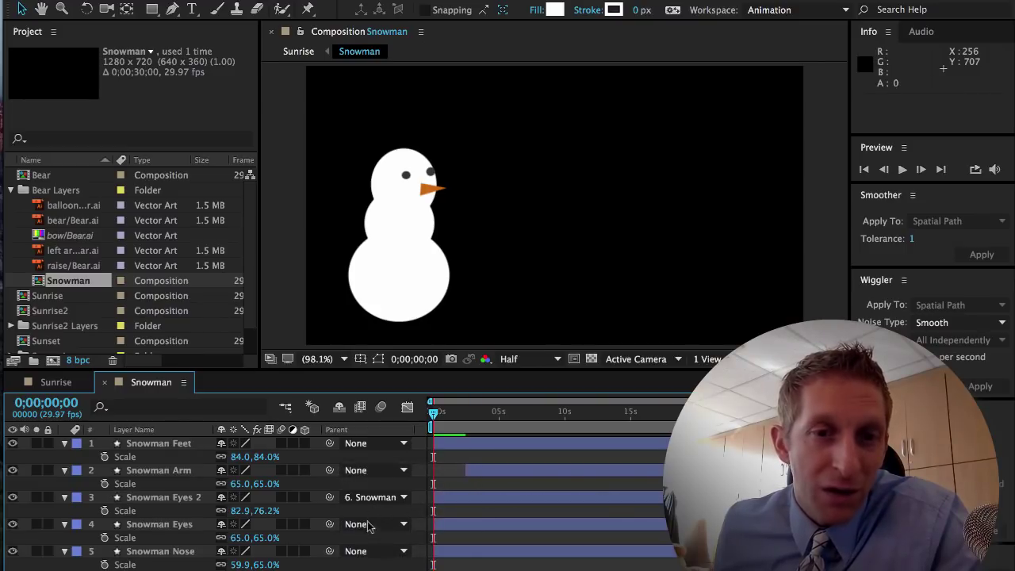
Parent the Snowman Eyes layer to Snowman Head with the pick whip
click(370, 525)
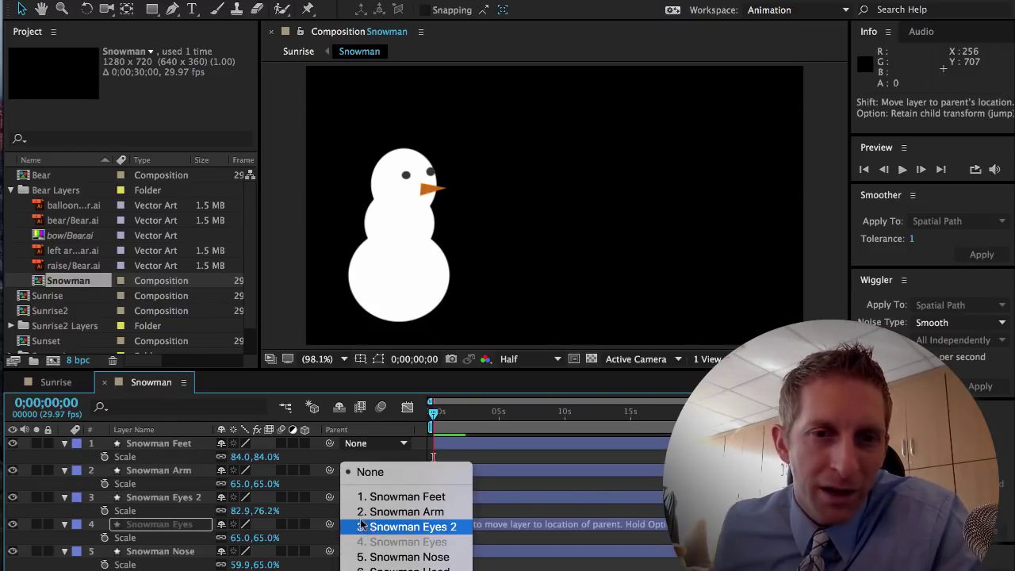
click(319, 517)
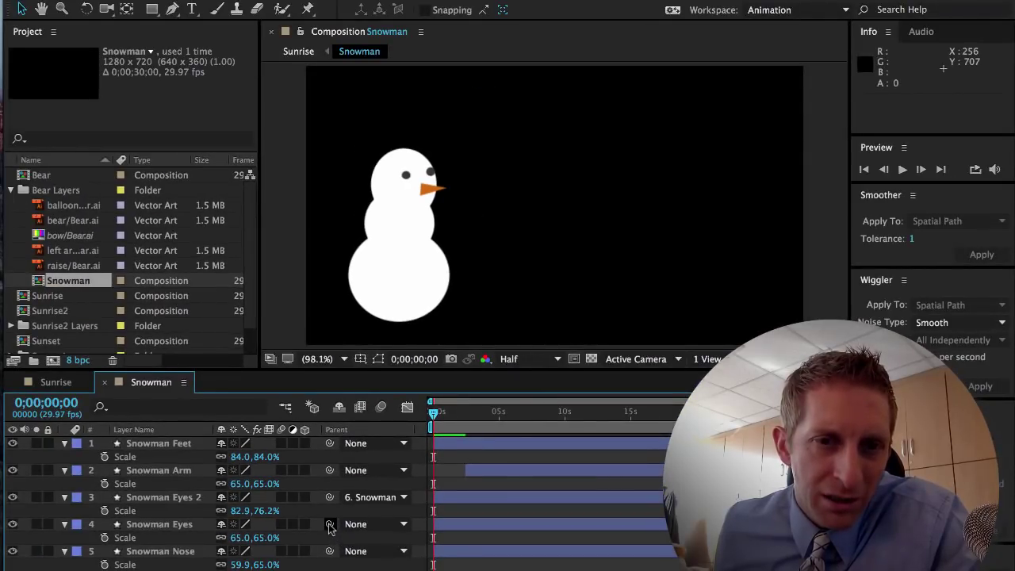
scroll(329, 529, down, 2)
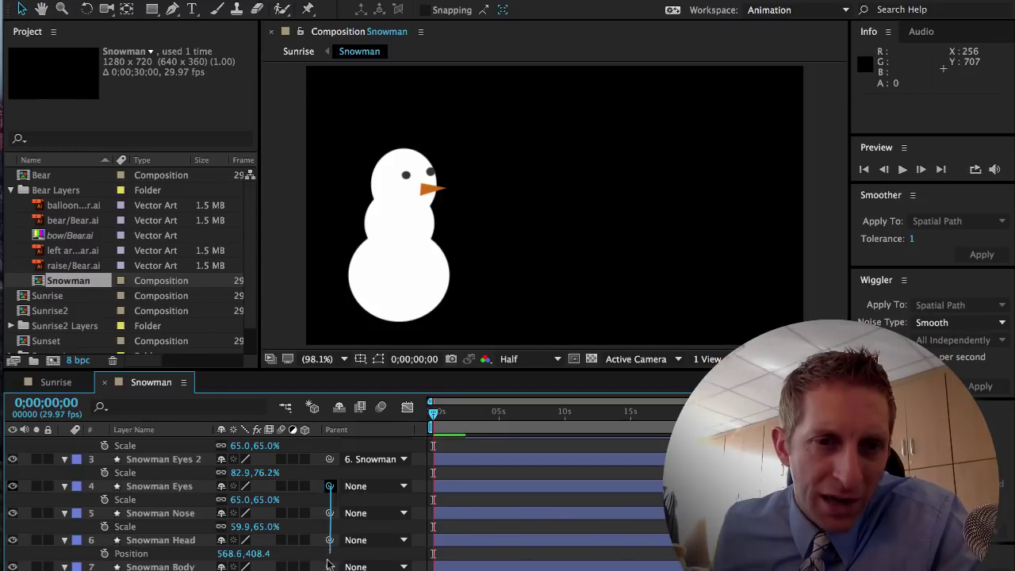
drag(329, 562, 302, 545)
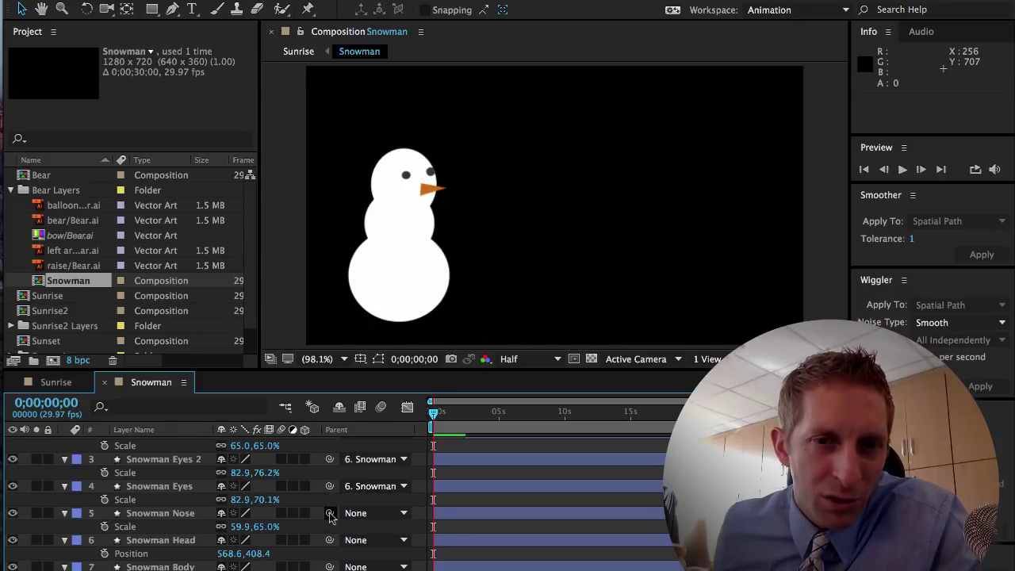
Parent the Snowman Nose layer to the Snowman Head layer
drag(329, 514, 350, 539)
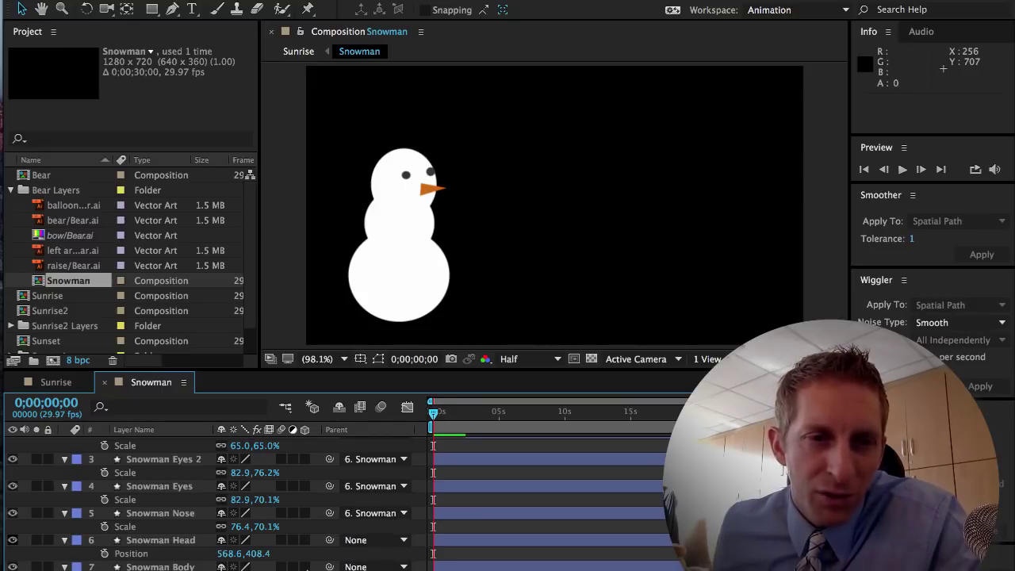
click(176, 566)
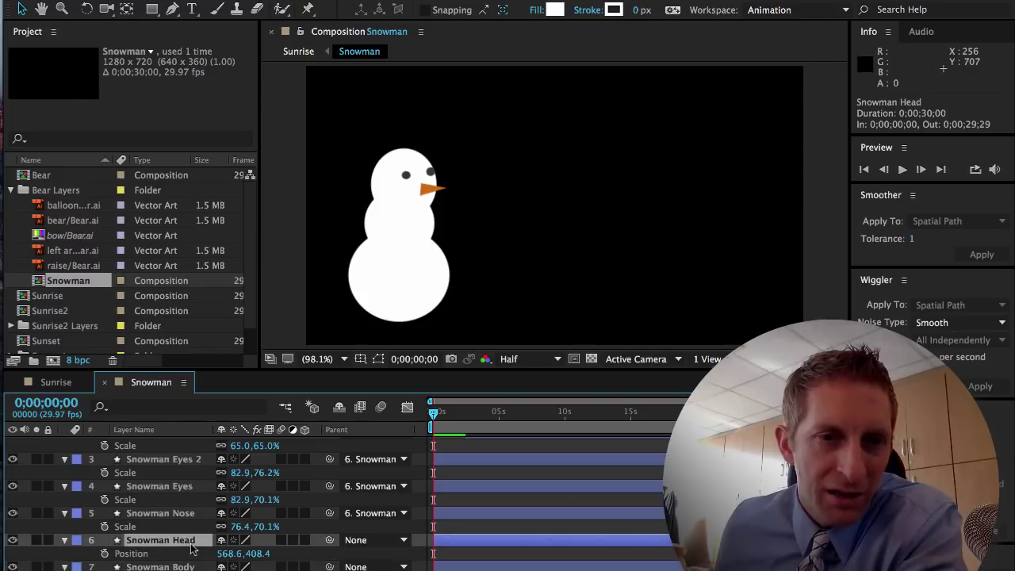
Keyframe the Snowman Head's position at the first frame and move the head to about 784.8, 404.3 at 0;00;05;05
click(190, 542)
click(104, 554)
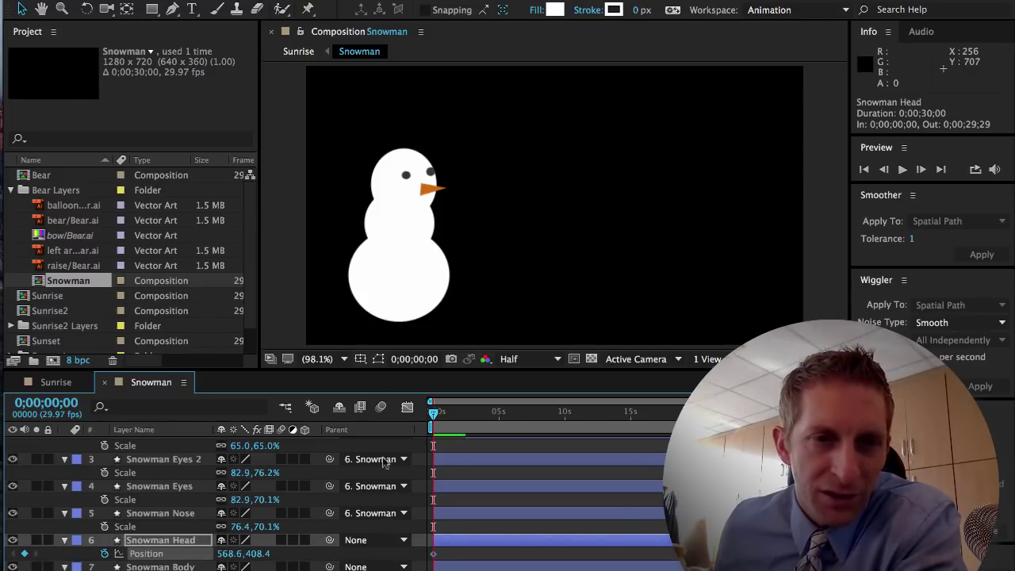
drag(436, 418, 502, 414)
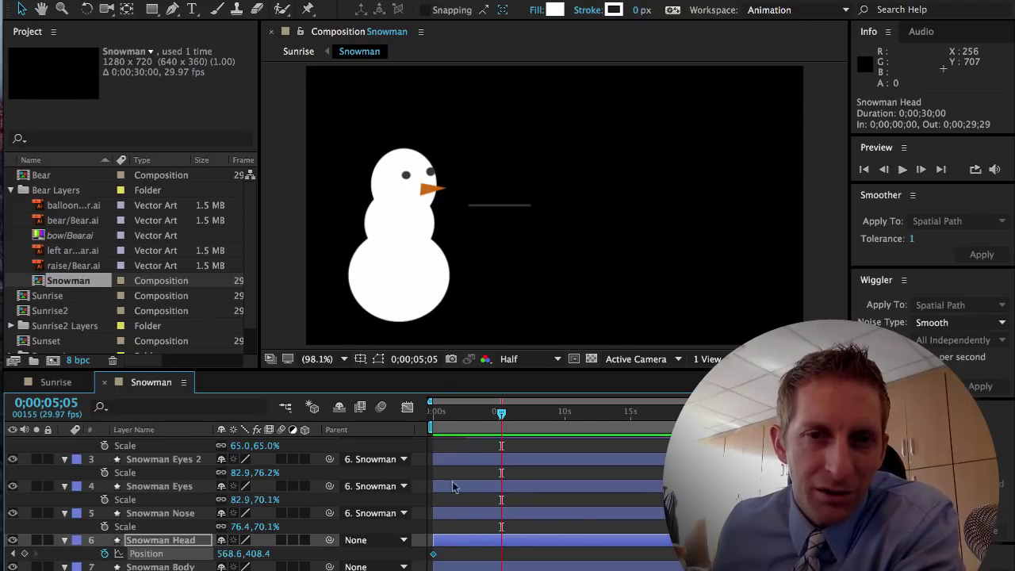
drag(407, 195, 491, 193)
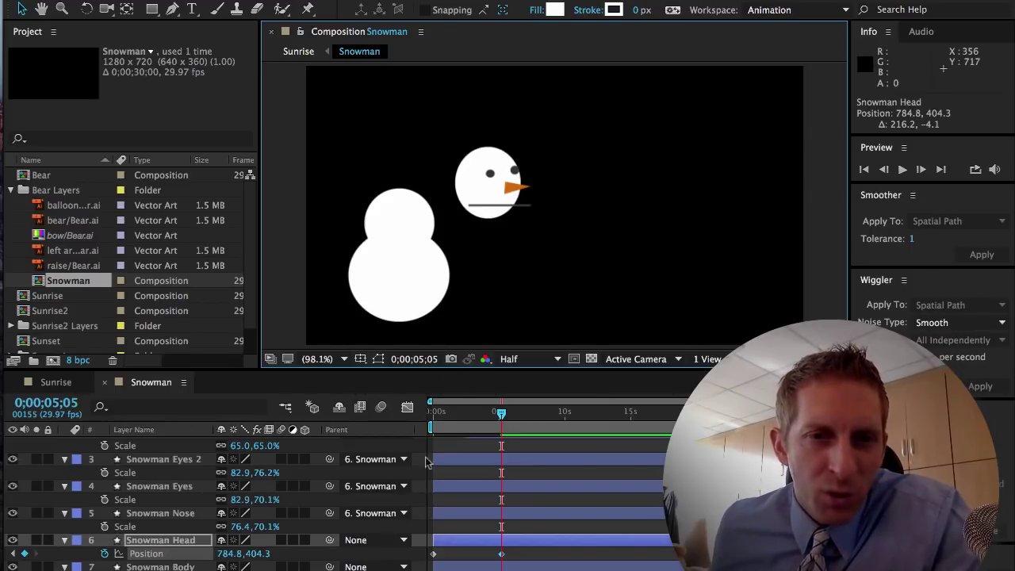
Enable motion blur for the Snowman Head layer and return the playhead to the first frame
click(282, 540)
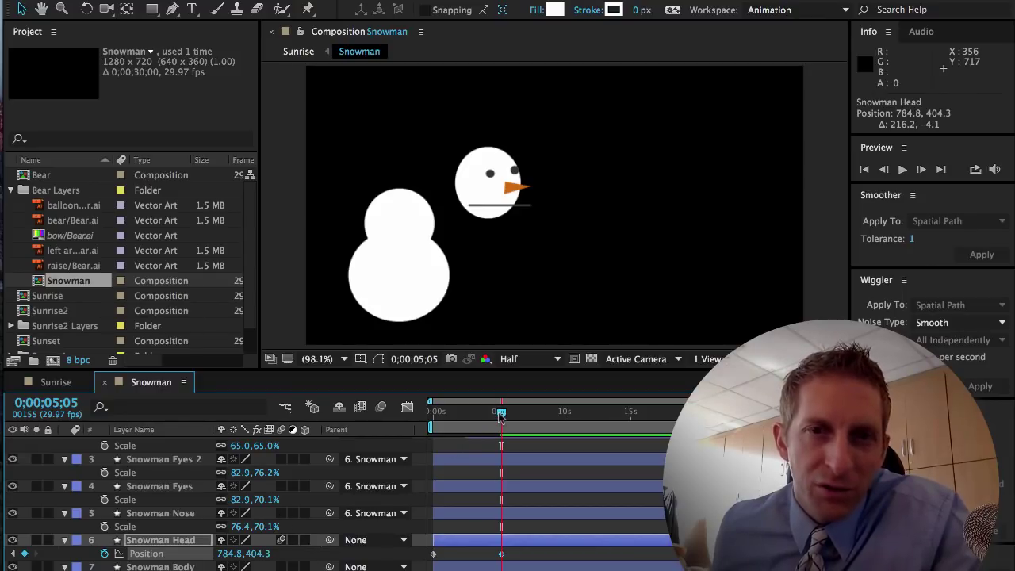
drag(501, 416, 429, 420)
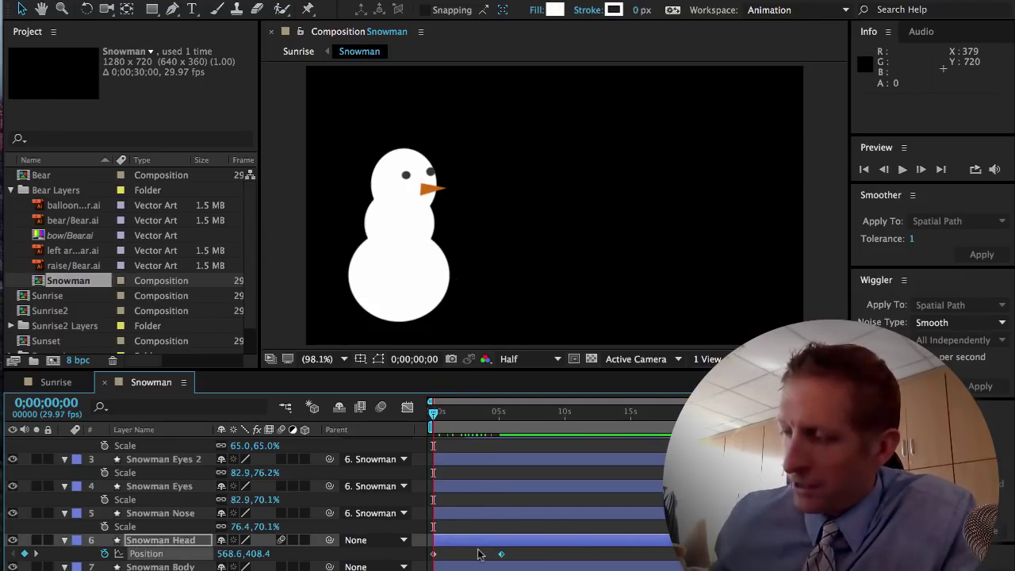
Remove the Position keyframes from the Snowman Head layer
click(430, 555)
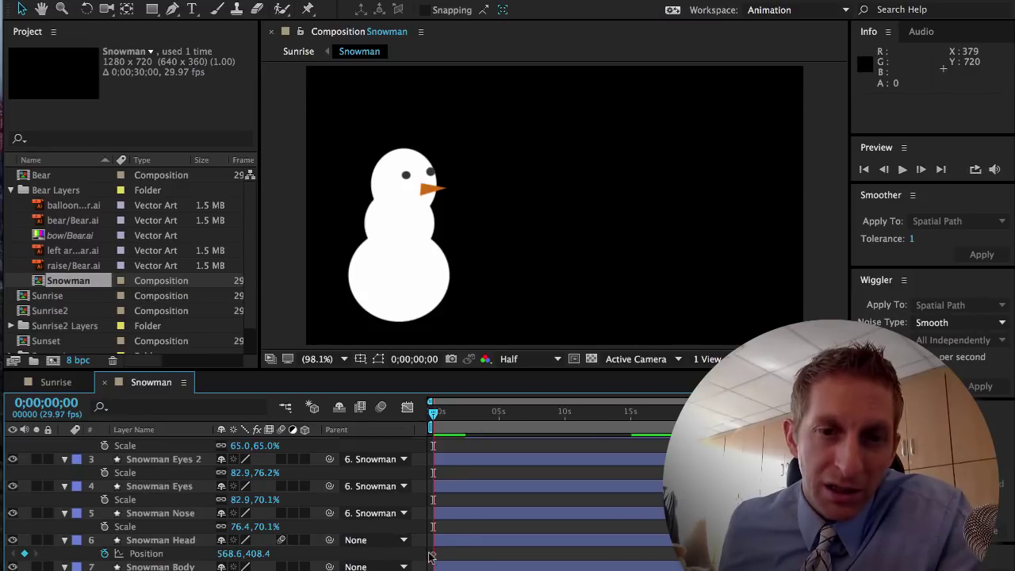
click(430, 556)
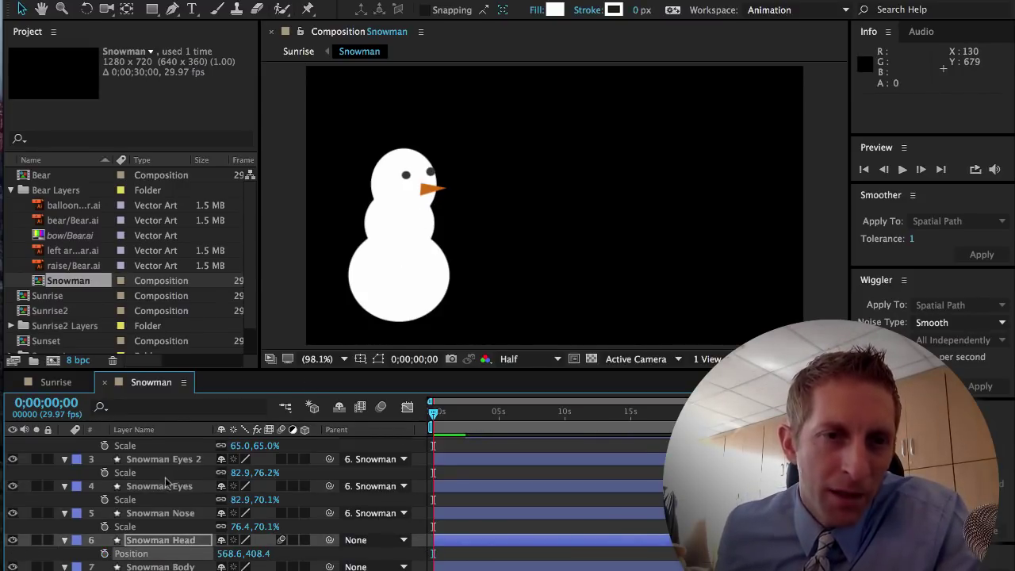
Select the Snowman Head and Snowman Body layers and move them down over the feet, placing the head at about 560.4, 624.6
click(149, 568)
scroll(159, 547, up, 3)
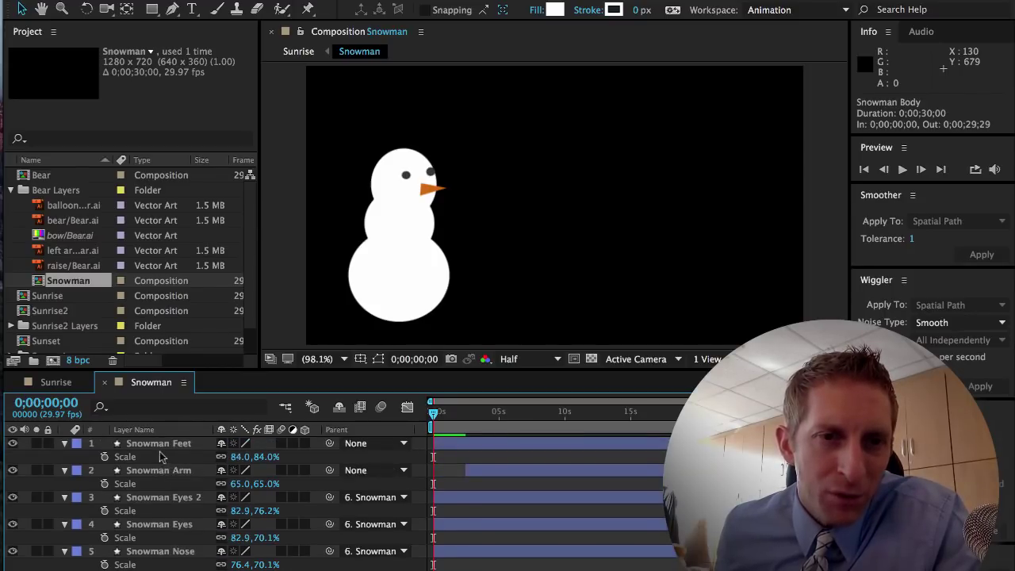
click(152, 449)
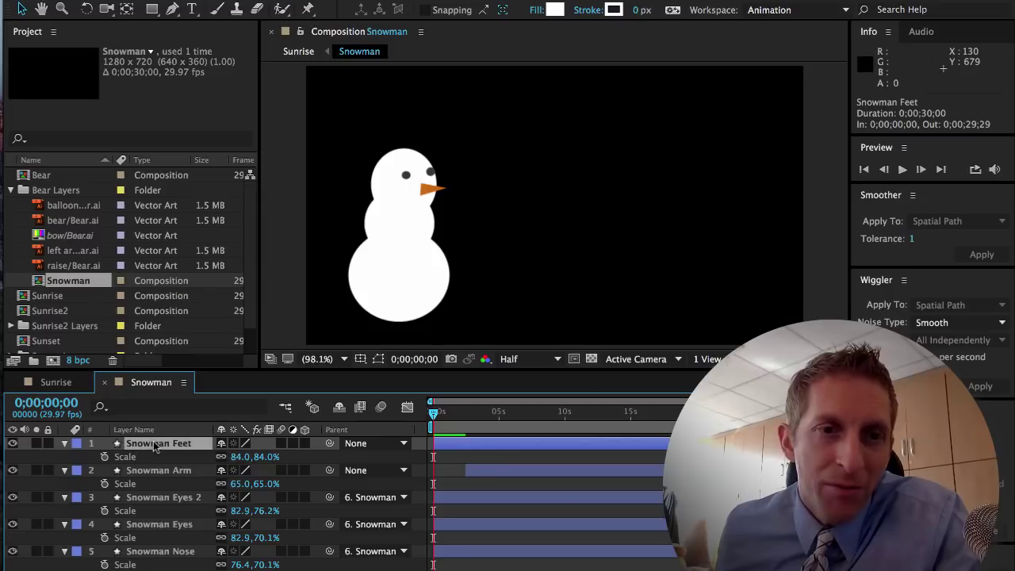
scroll(156, 457, down, 2)
click(161, 540)
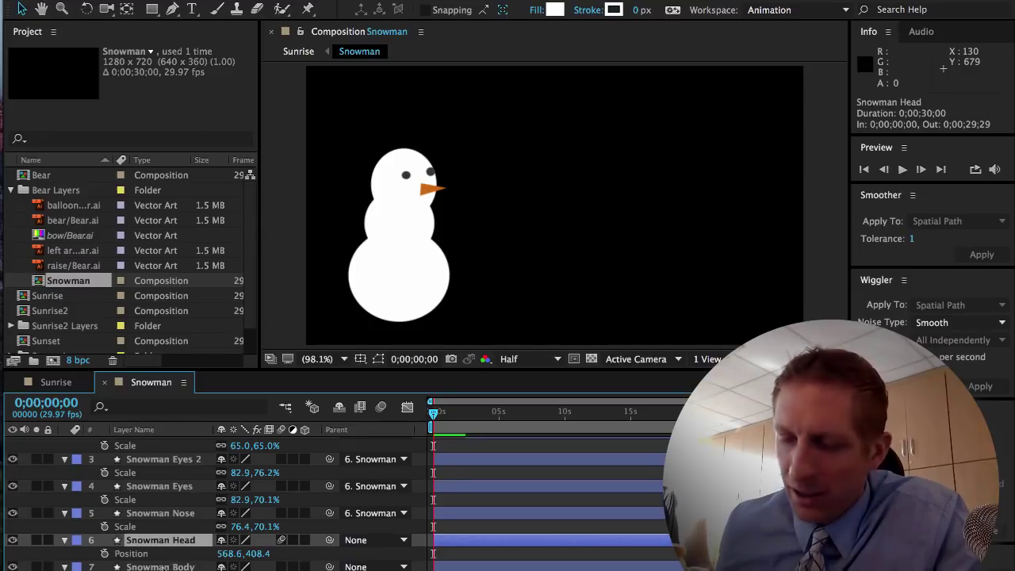
shift+click(163, 567)
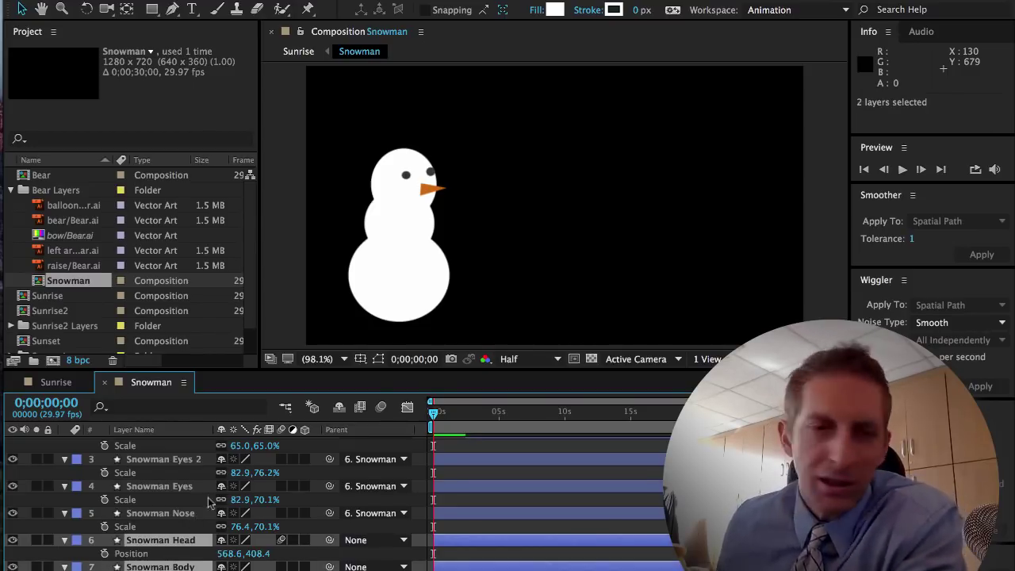
scroll(225, 504, up, 1)
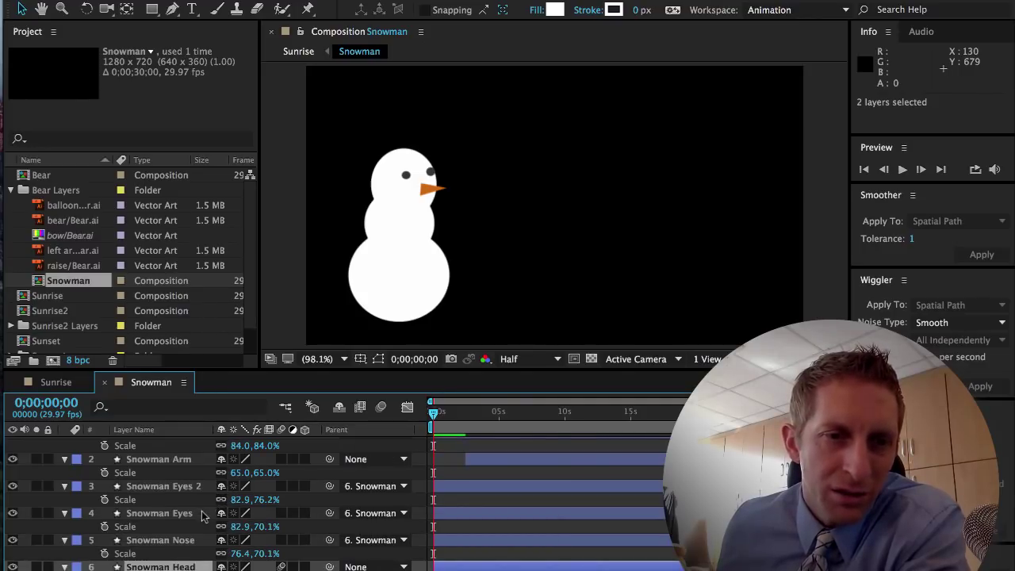
key(p)
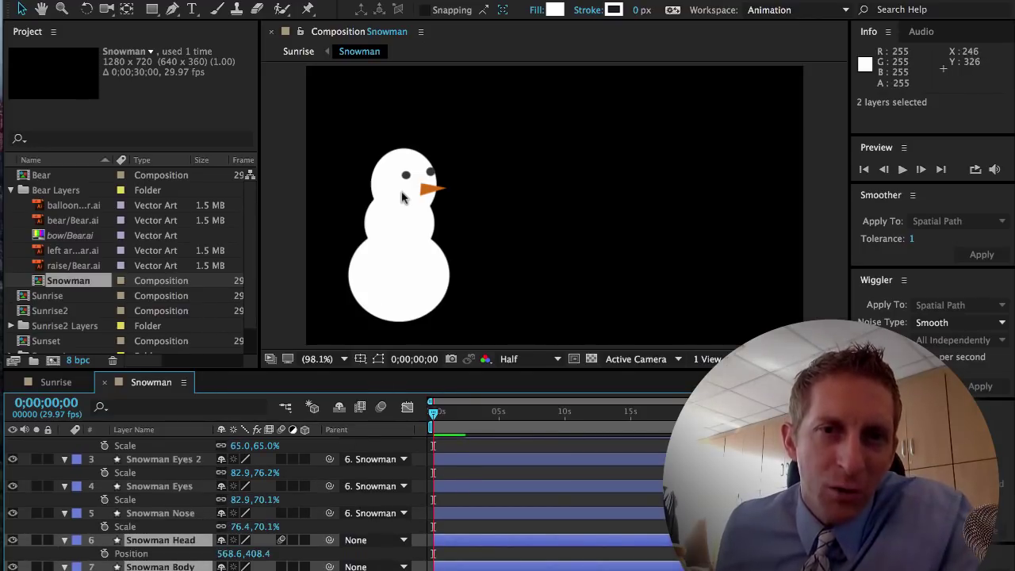
drag(400, 192, 396, 270)
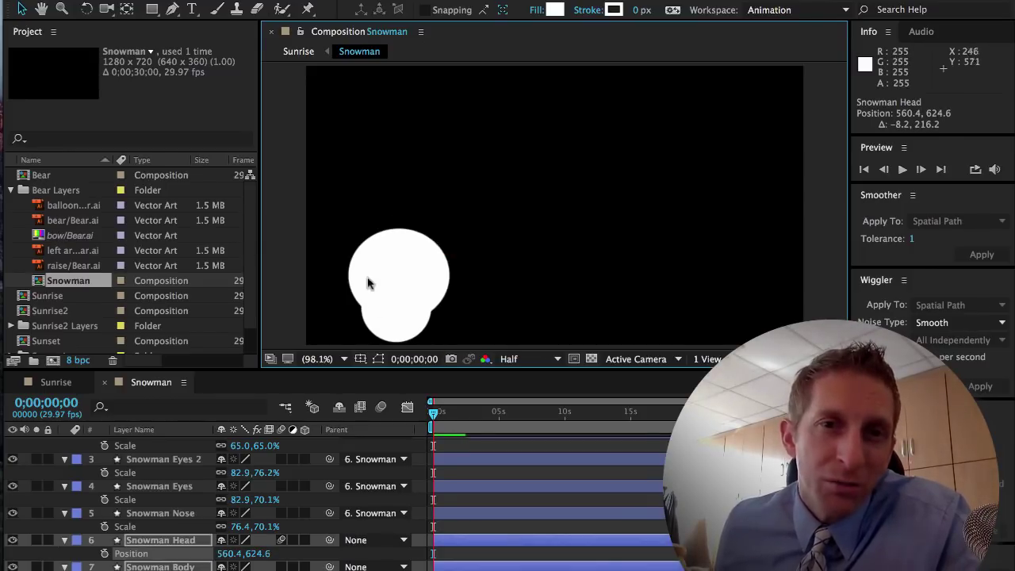
Scale Snowman Feet to 109% and move it to about 479.8, 247.8 to cover the other shapes, checking its look in the Sunrise composition
scroll(172, 524, up, 2)
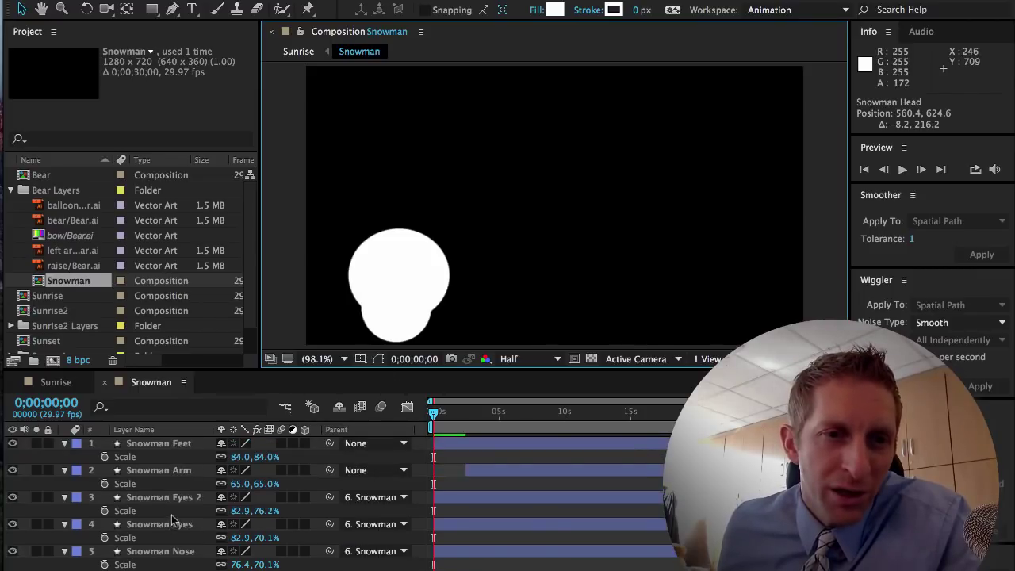
click(153, 444)
key(s)
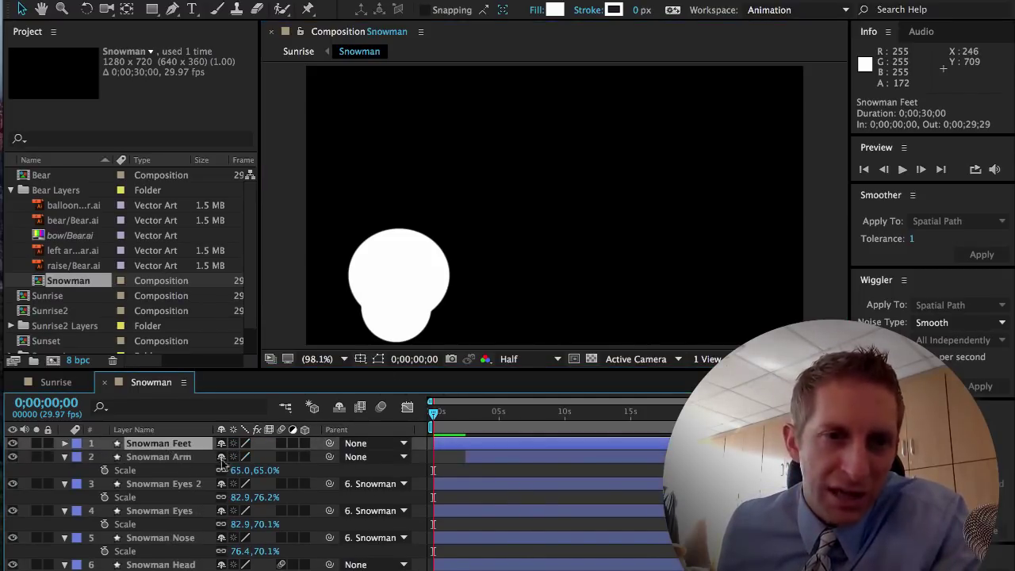
key(s)
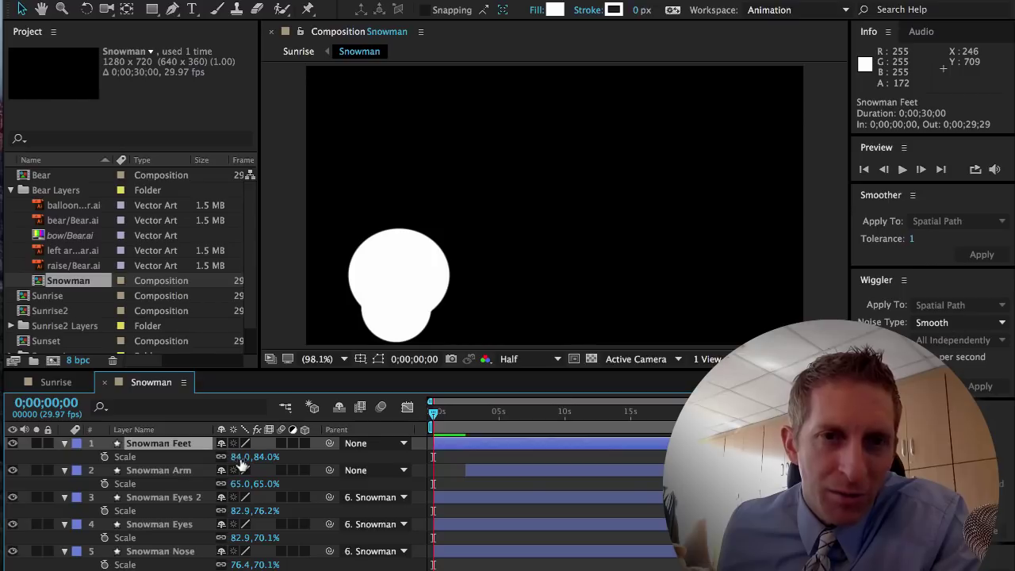
drag(236, 456, 394, 298)
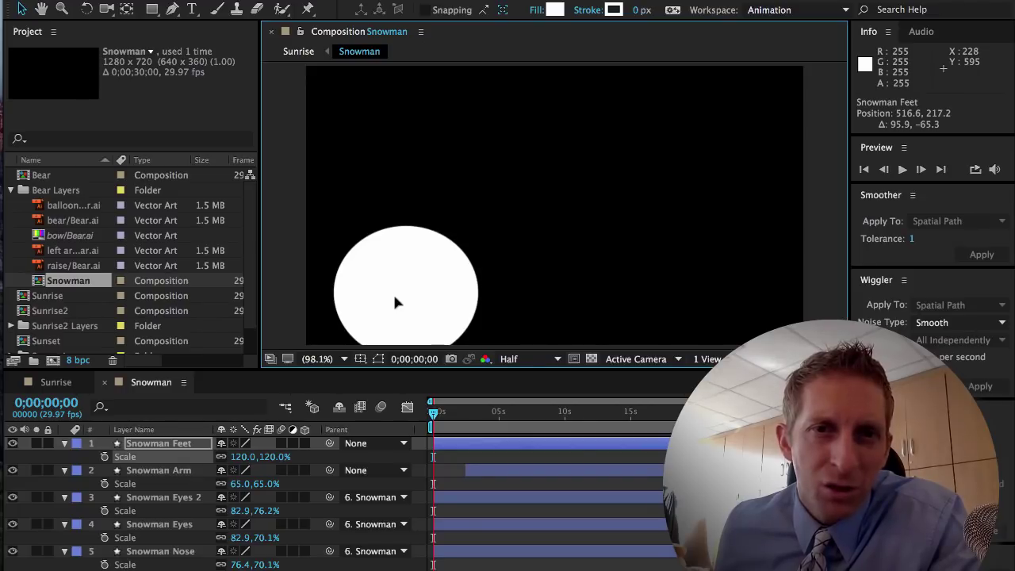
click(46, 383)
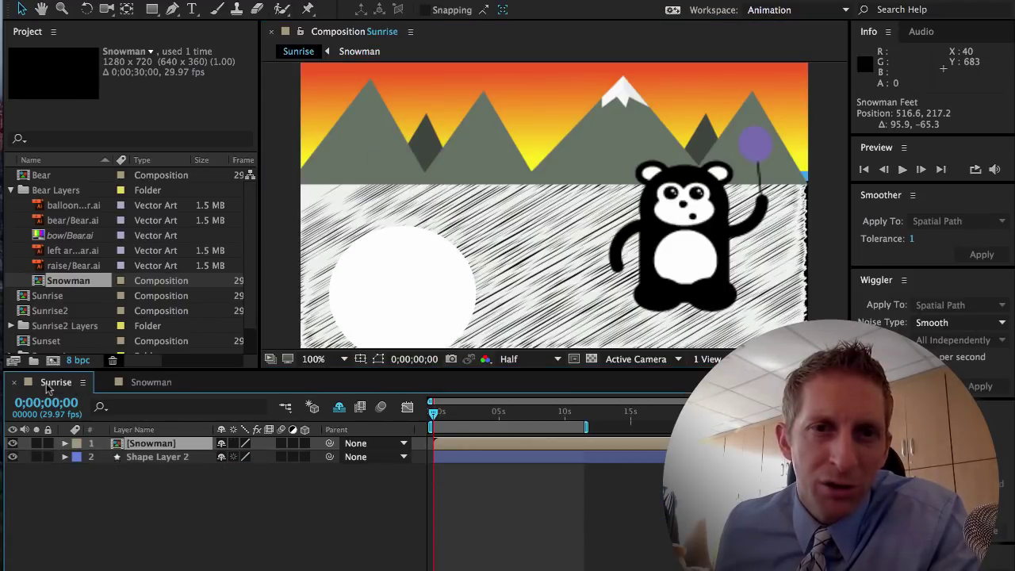
click(137, 385)
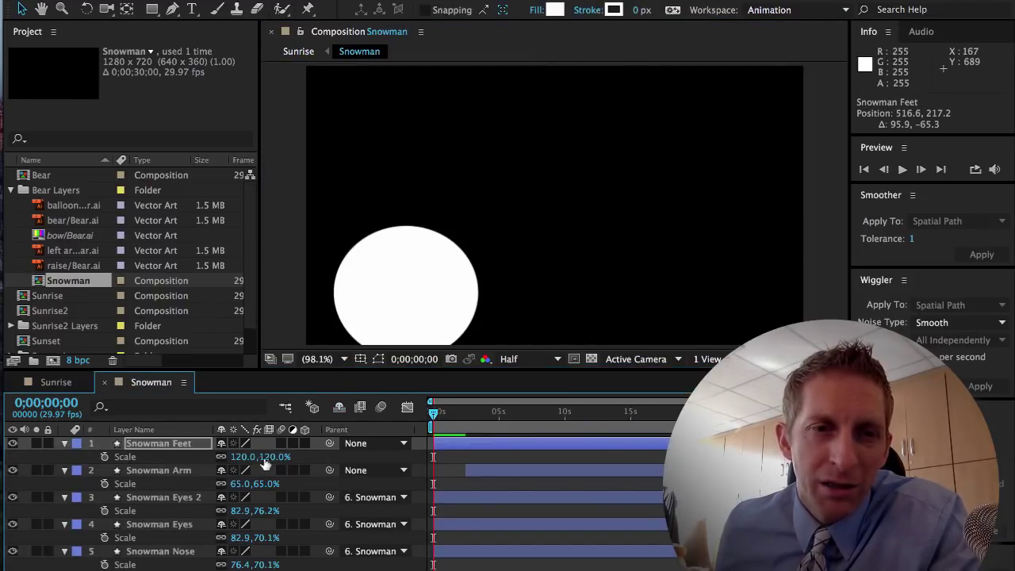
drag(234, 456, 225, 457)
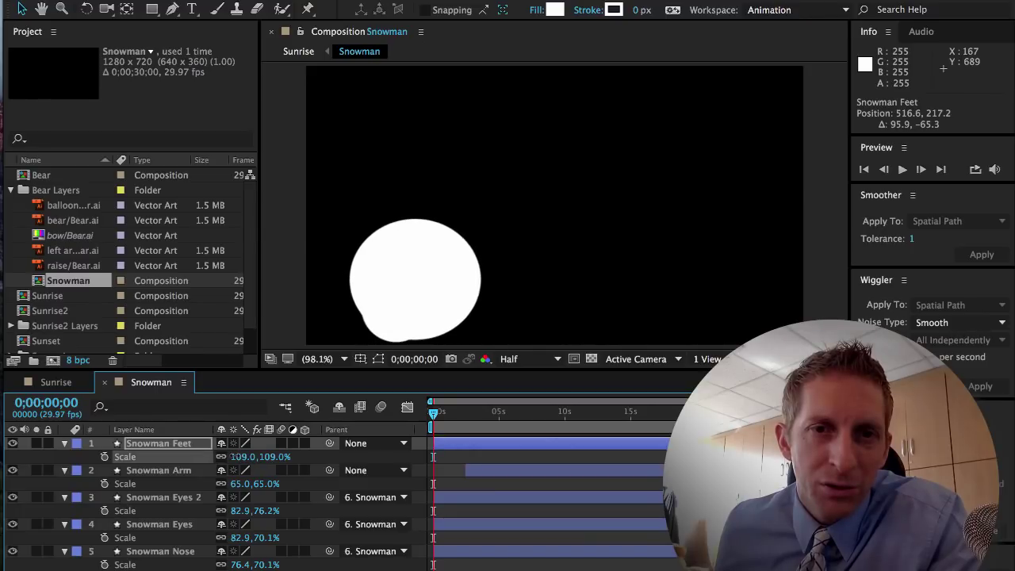
drag(406, 313, 399, 313)
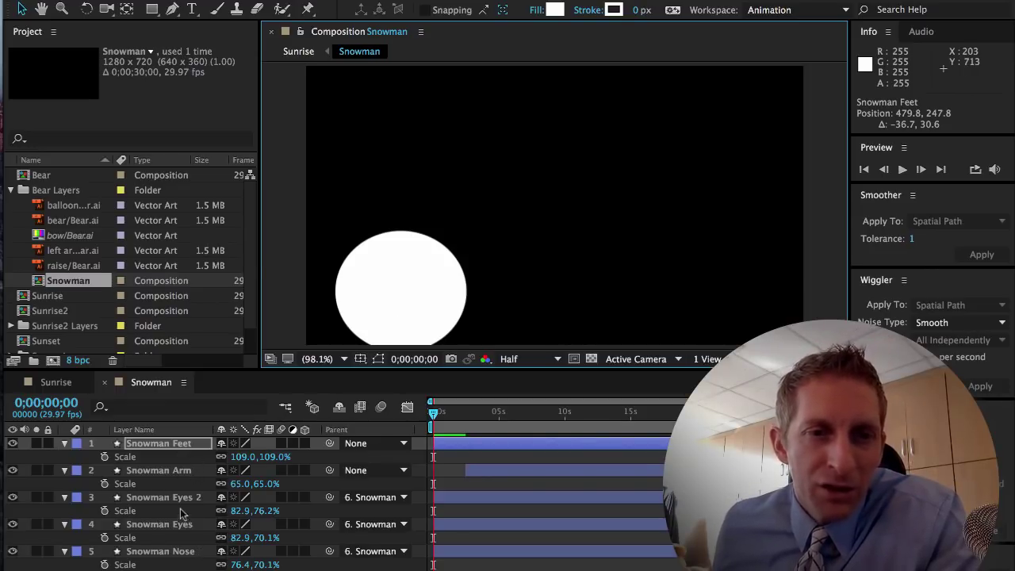
Keyframe the position of Snowman Head and Snowman Body at the first frame, and raise them at 0;00;01;28 with the head at about 564.5, 381.9
scroll(181, 527, down, 2)
click(165, 544)
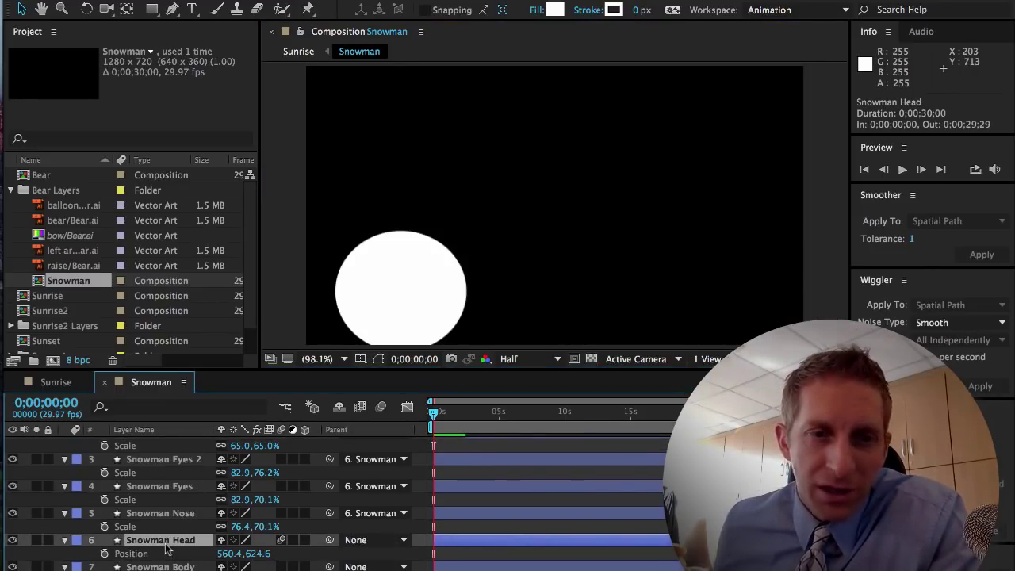
shift+click(165, 566)
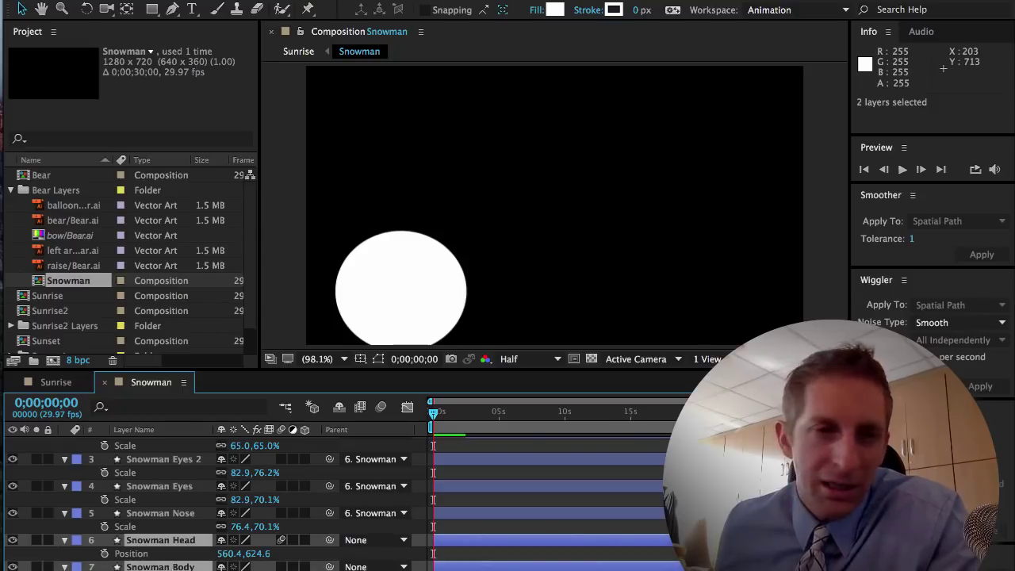
click(105, 554)
drag(435, 414, 459, 413)
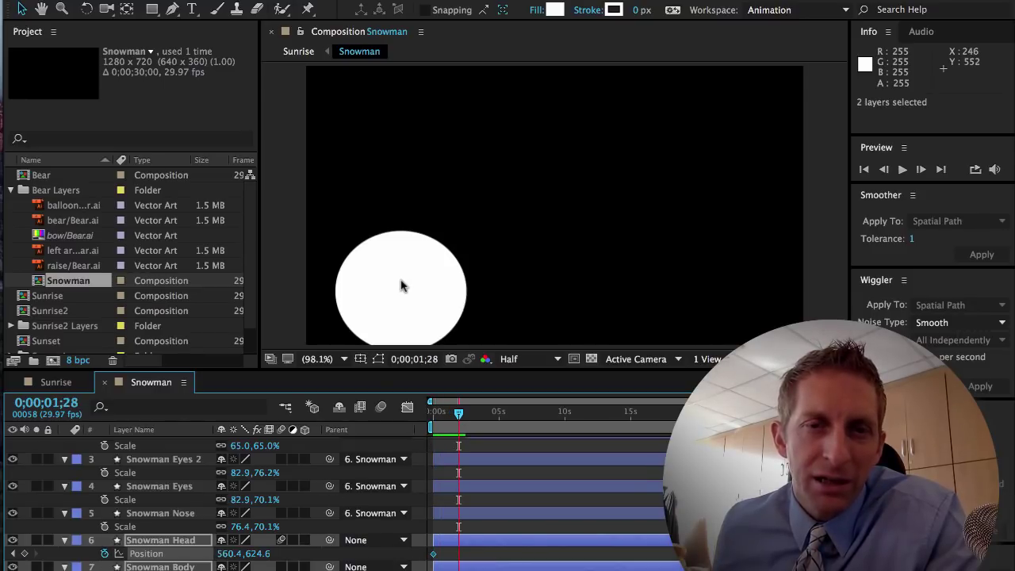
drag(399, 275, 404, 191)
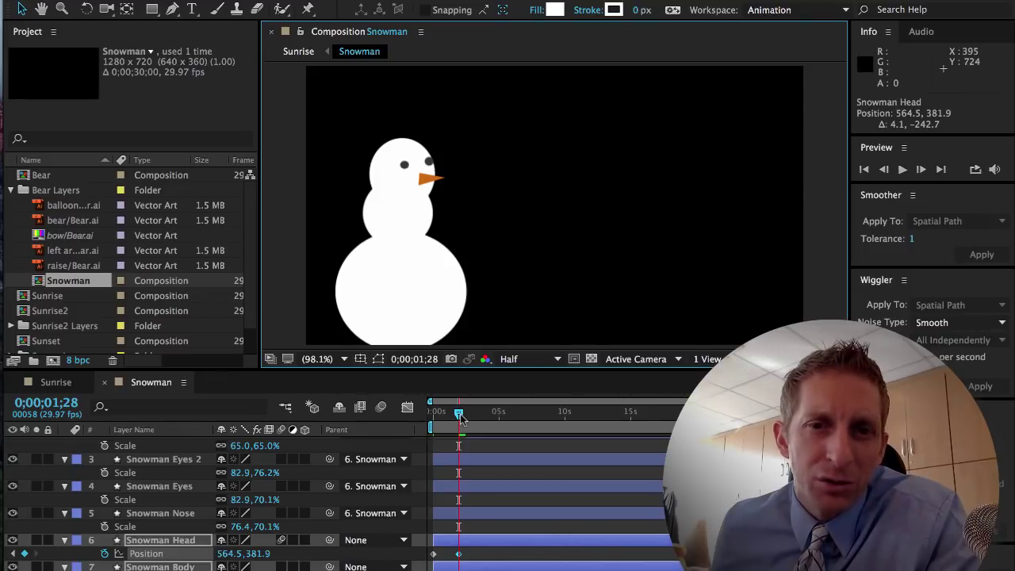
Keyframe the scale of Snowman Head and Snowman Body at the first frame, and enlarge them at 0;00;02;07 with the head at 105.4, 124.6%
drag(459, 418, 427, 423)
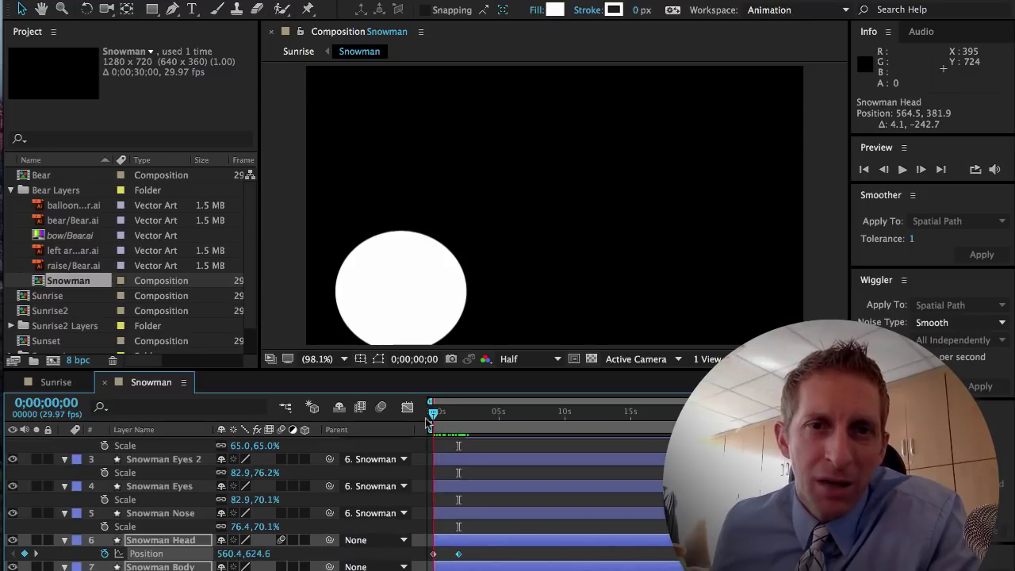
key(s)
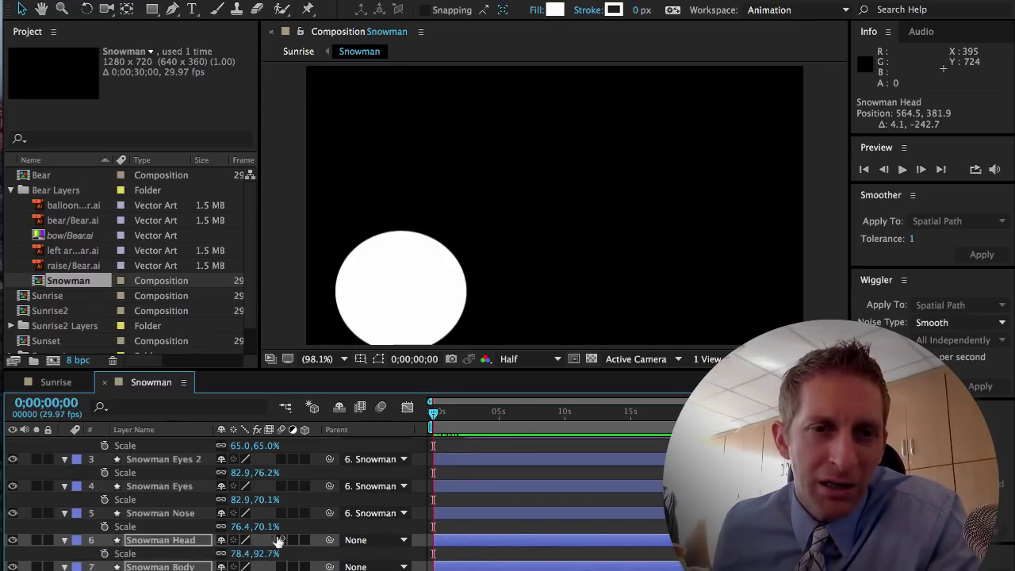
click(105, 554)
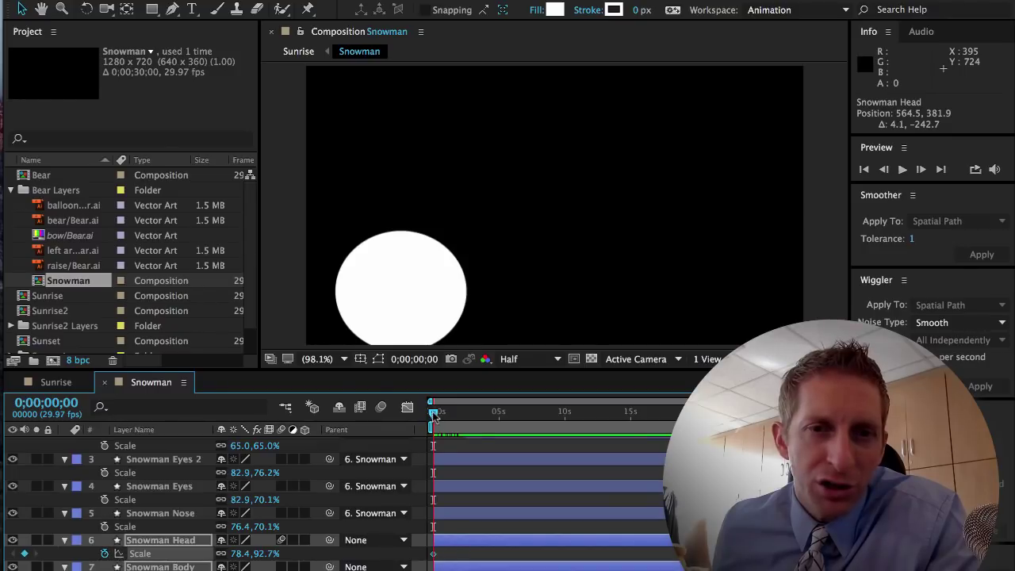
drag(435, 417, 453, 420)
drag(461, 417, 466, 418)
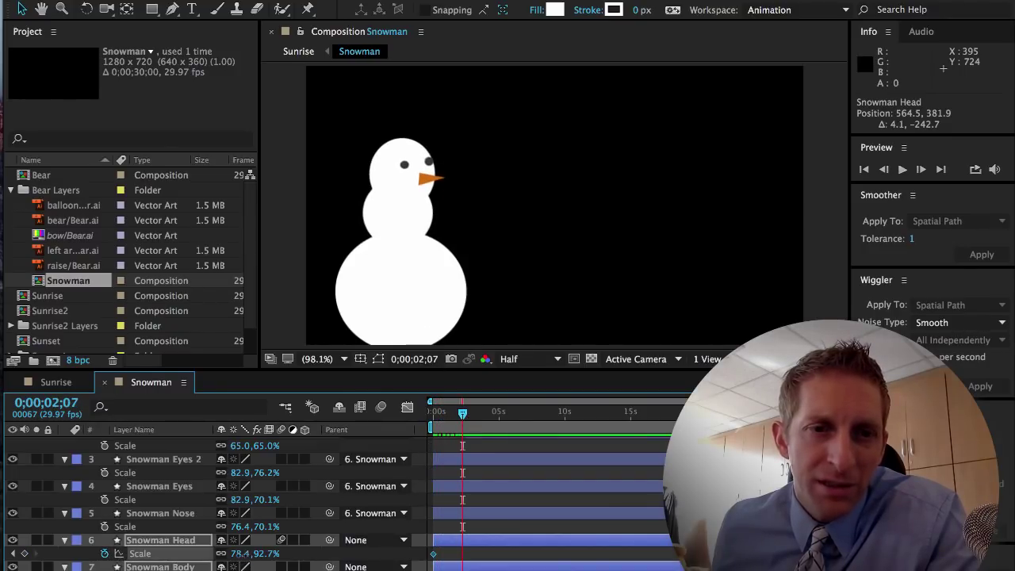
drag(240, 553, 261, 553)
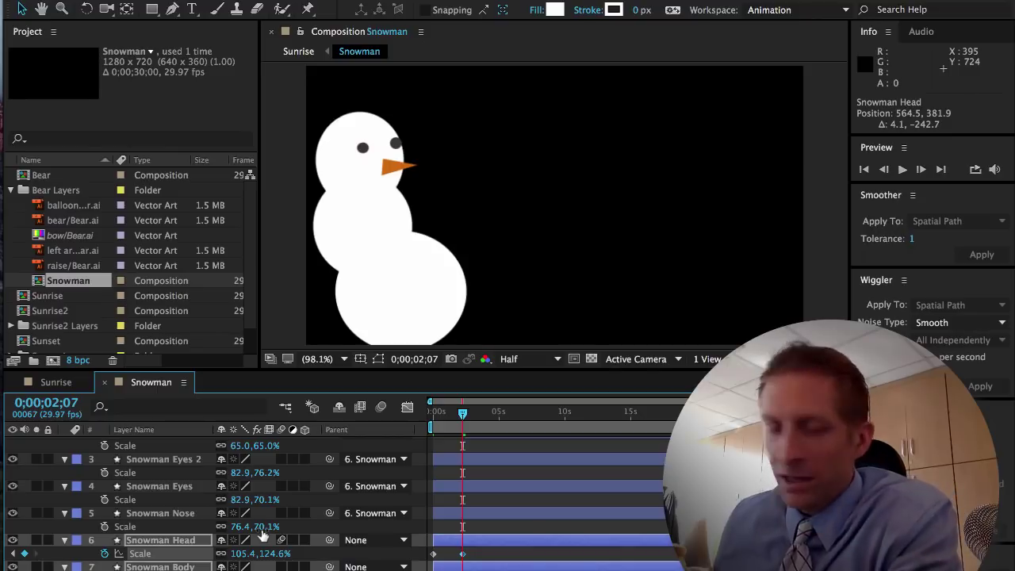
Shift the enlarged head and body horizontally over the feet at 0;00;02;07, setting the head's X position to 641.5
key(p)
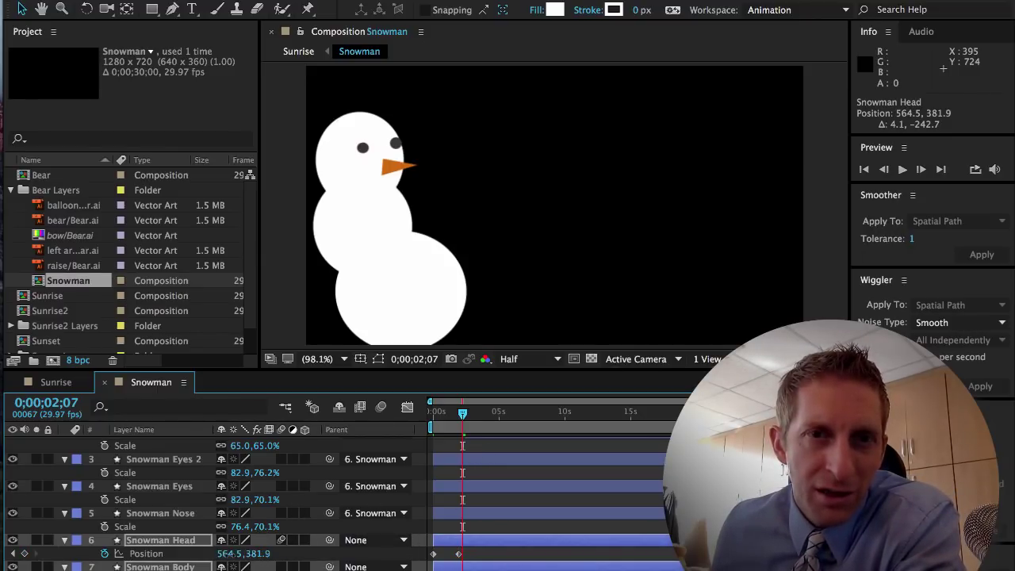
drag(229, 554, 288, 553)
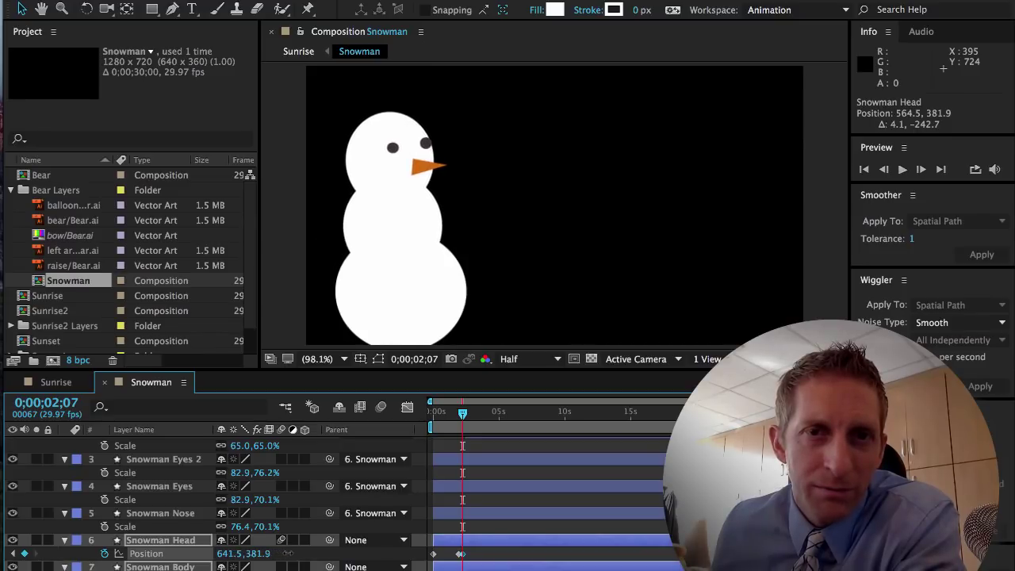
Play the snowman's rise from the first frame, and examine the head and body at 0;00;01;08 and 0;00;01;22 with the Pan Behind tool active
drag(463, 414, 421, 413)
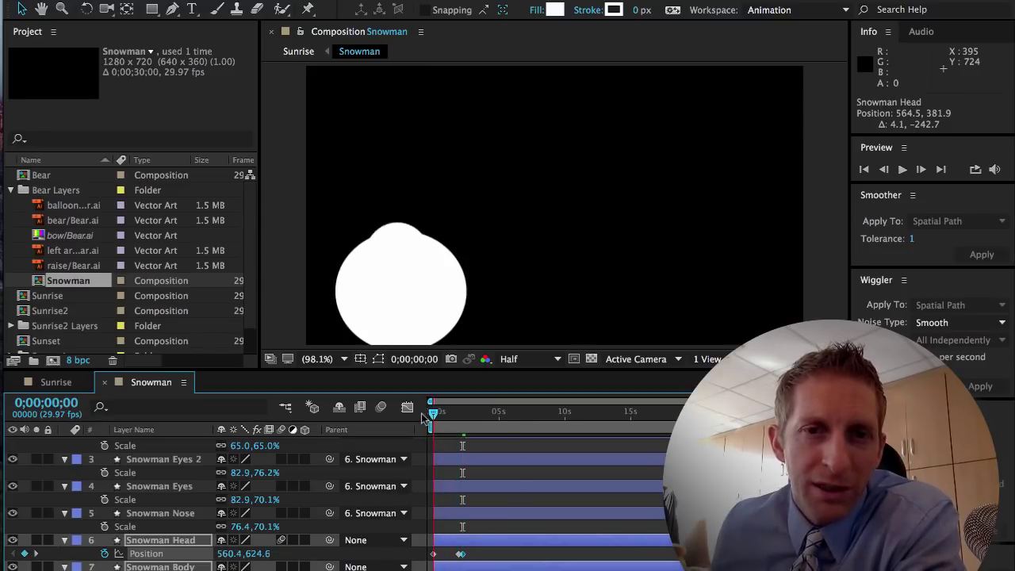
key(space)
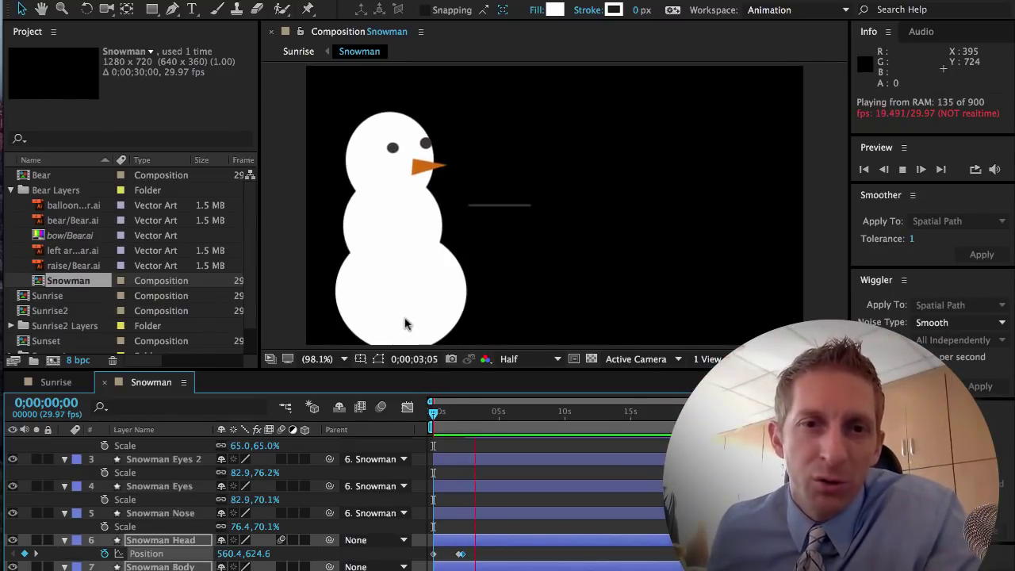
key(space)
drag(476, 417, 449, 418)
click(127, 9)
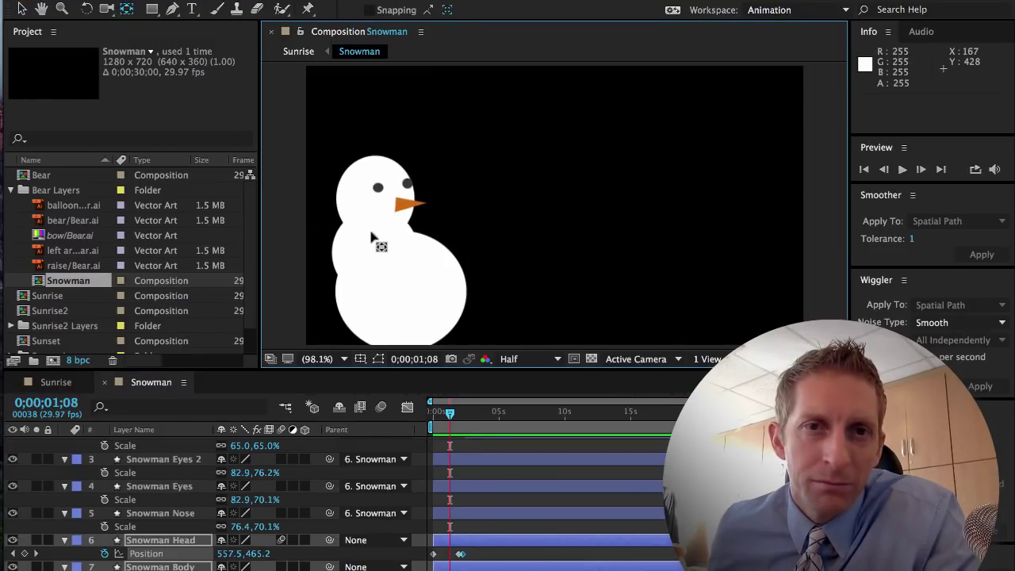
drag(445, 419, 457, 420)
click(376, 205)
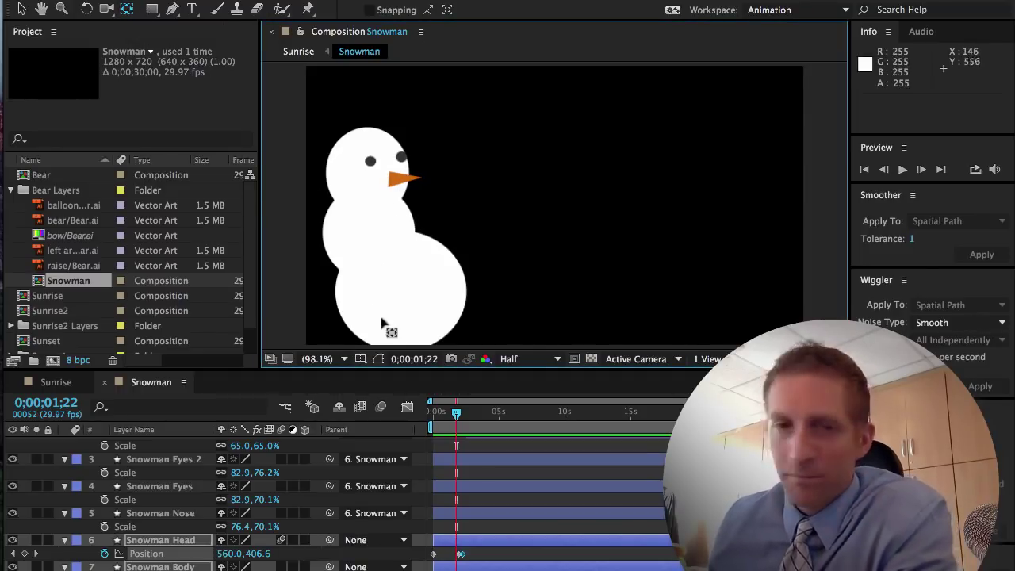
Trim the start of the Snowman Arm layer to 0;00;02;16 with the current time at 0;00;02;21, trying later start points first
click(464, 415)
click(468, 414)
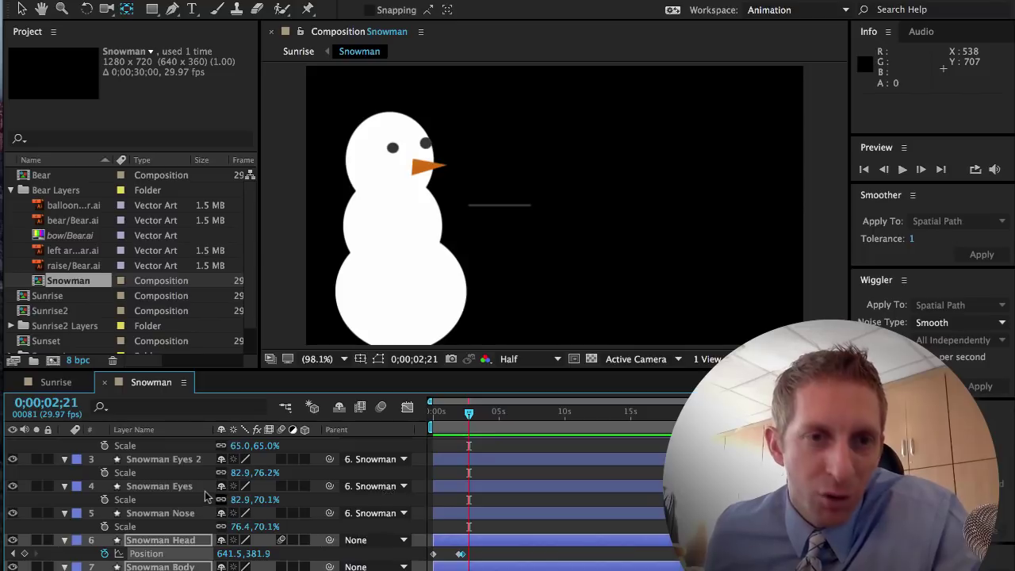
scroll(226, 510, up, 2)
click(179, 474)
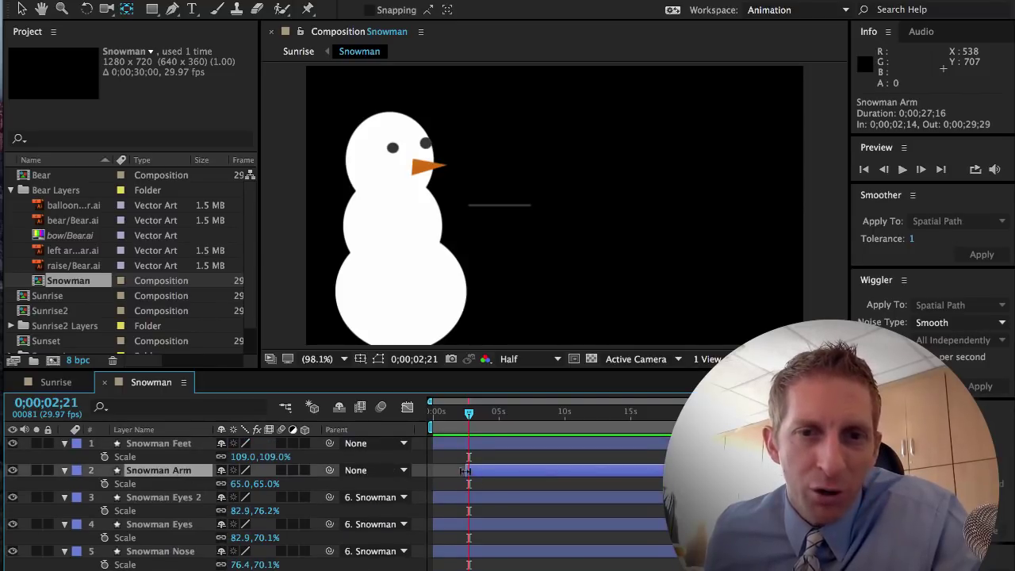
drag(468, 470, 502, 469)
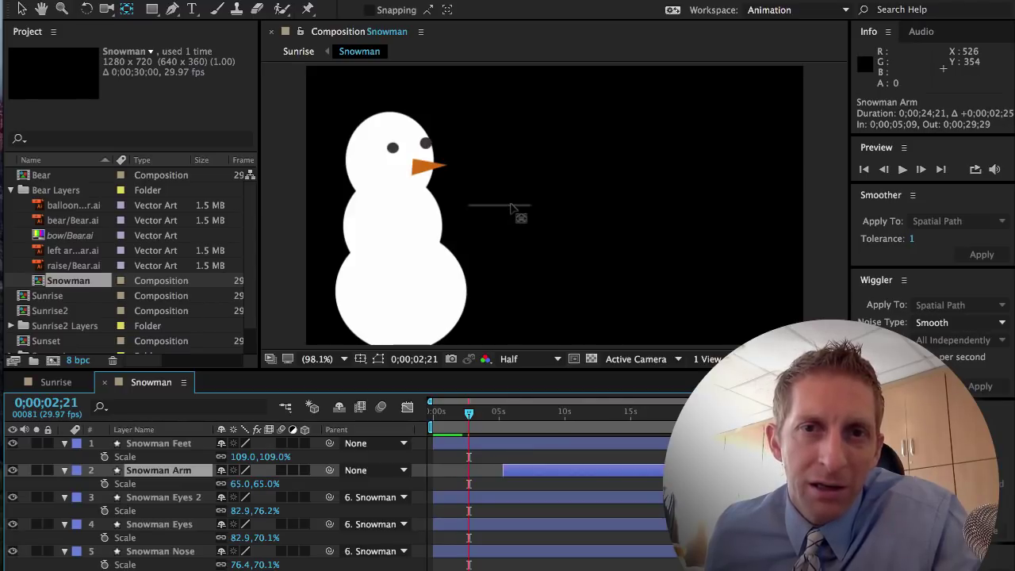
click(467, 222)
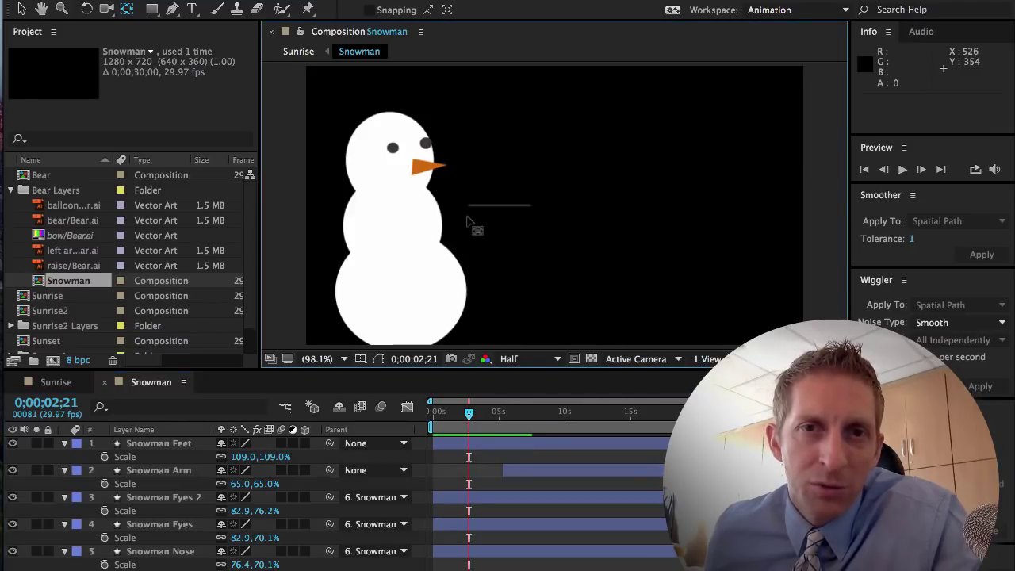
click(171, 471)
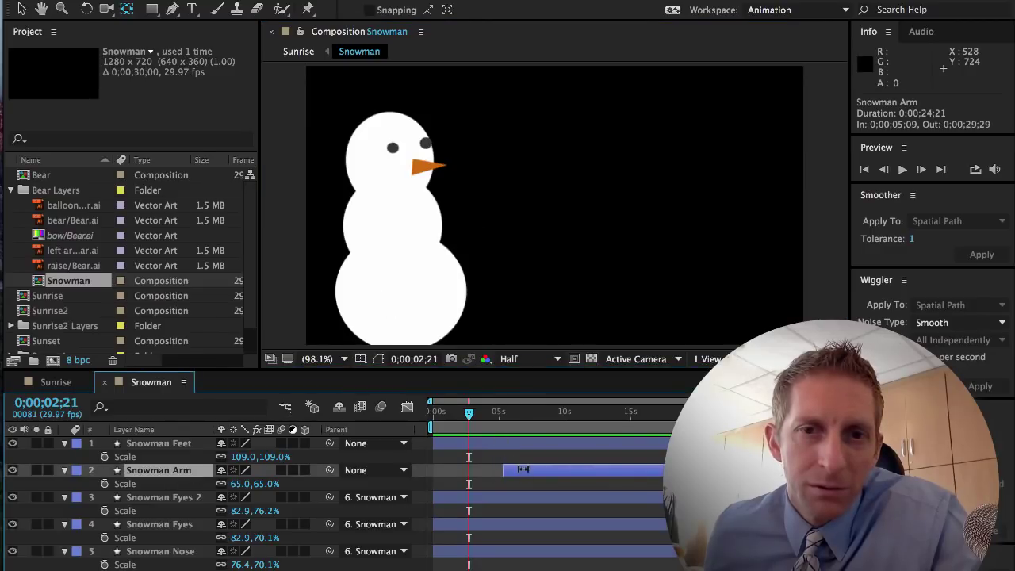
drag(522, 468, 470, 470)
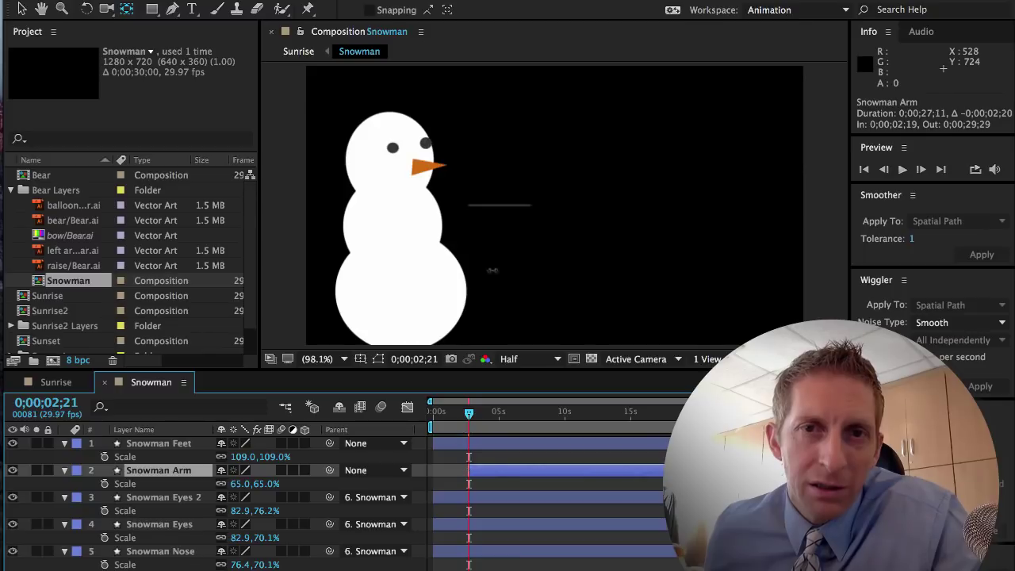
drag(492, 271, 467, 218)
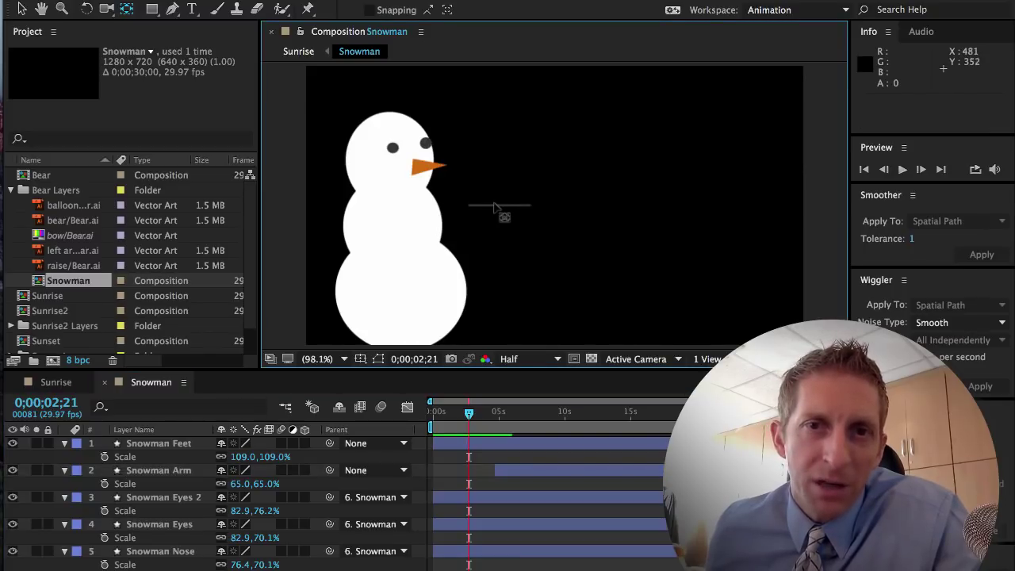
click(166, 470)
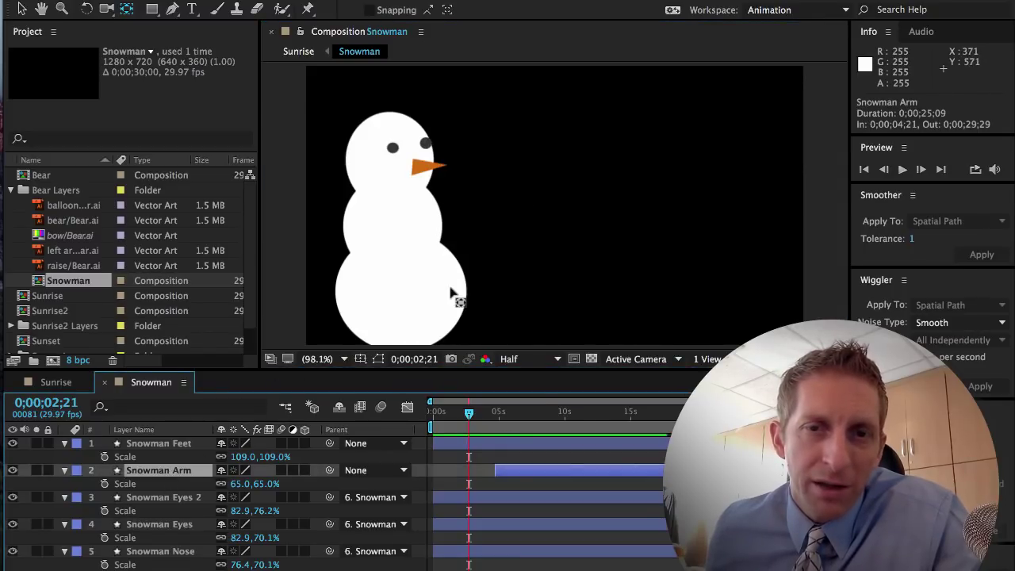
drag(517, 473, 471, 470)
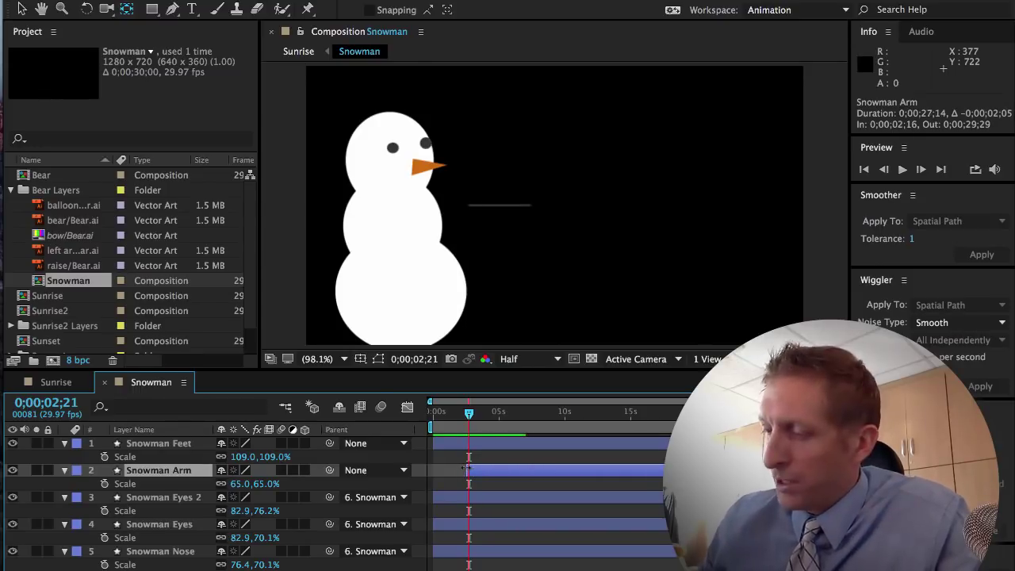
Scale Snowman Arm to 84% and move it to 569.5, 363.4 so it extends from the snowman's body
key(p)
drag(227, 485, 199, 484)
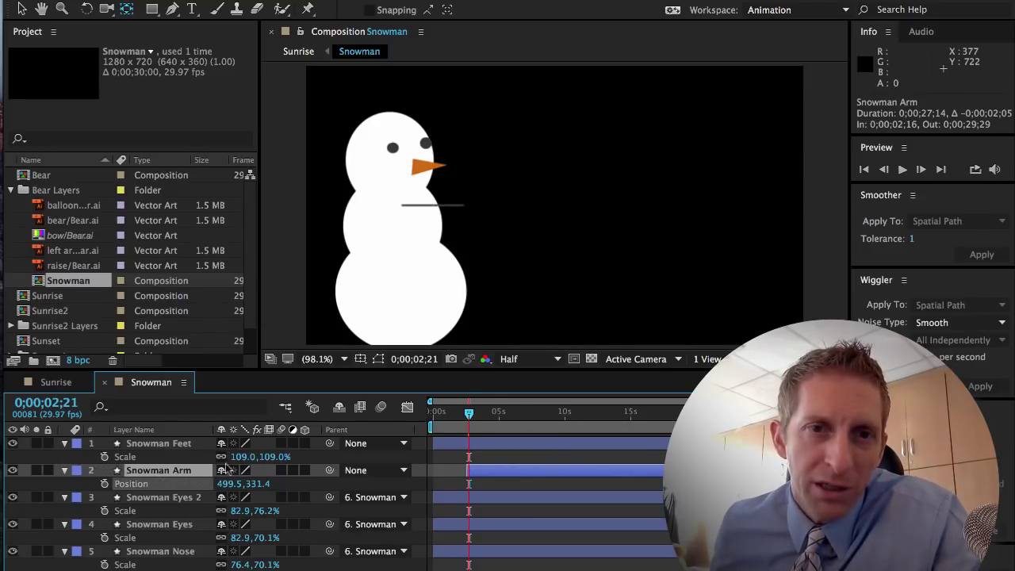
drag(263, 483, 278, 483)
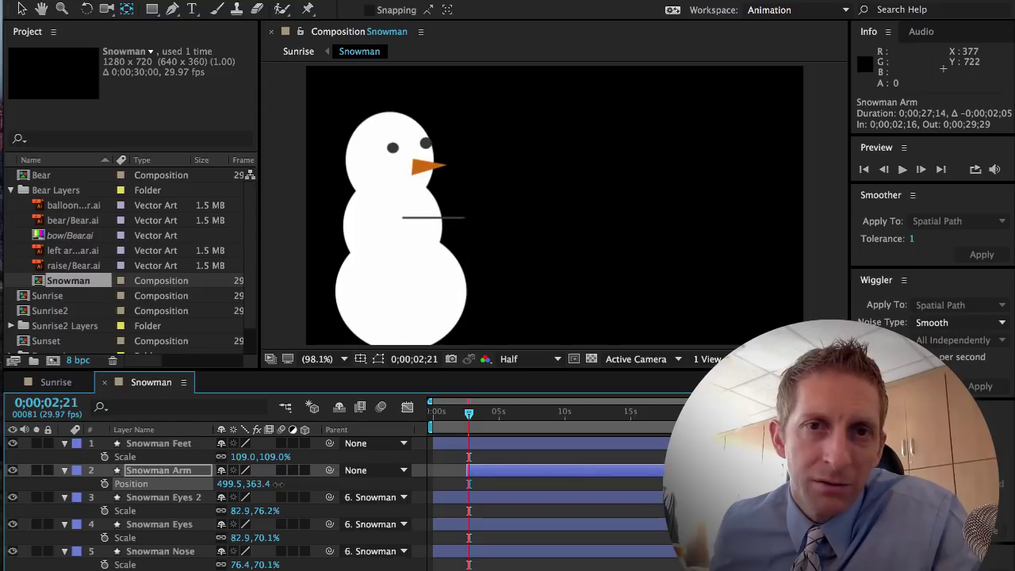
key(s)
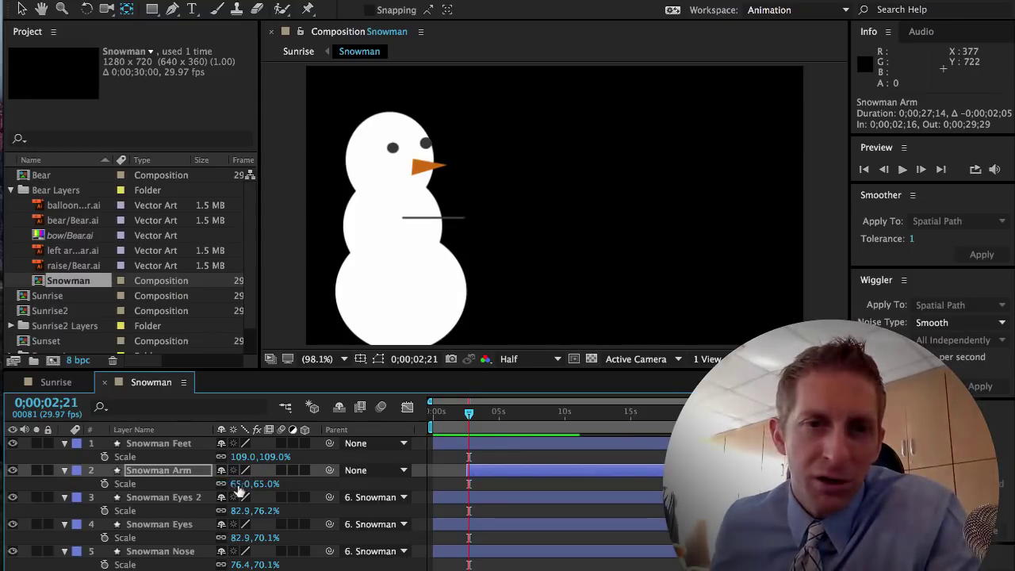
drag(235, 482, 250, 486)
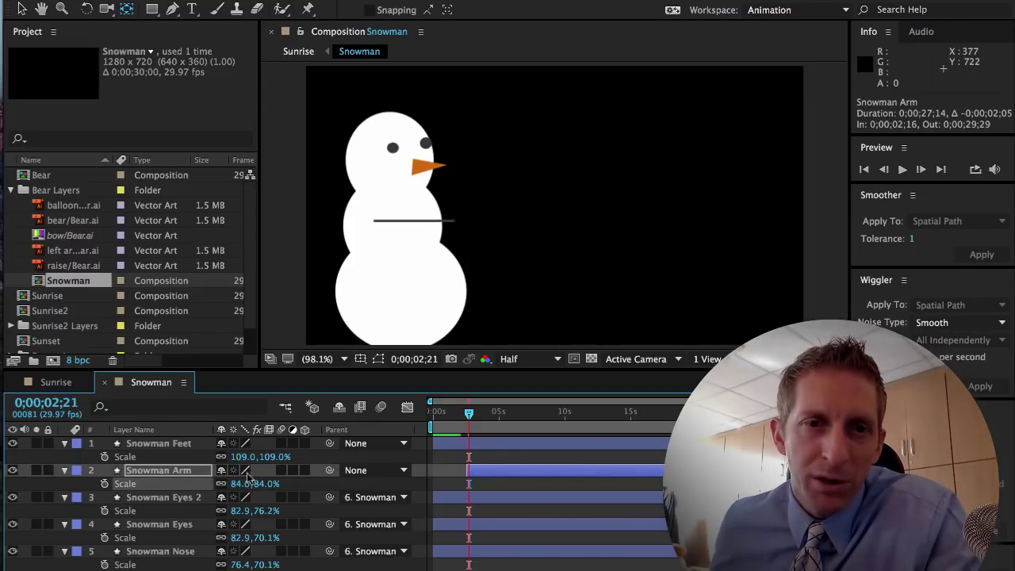
key(p)
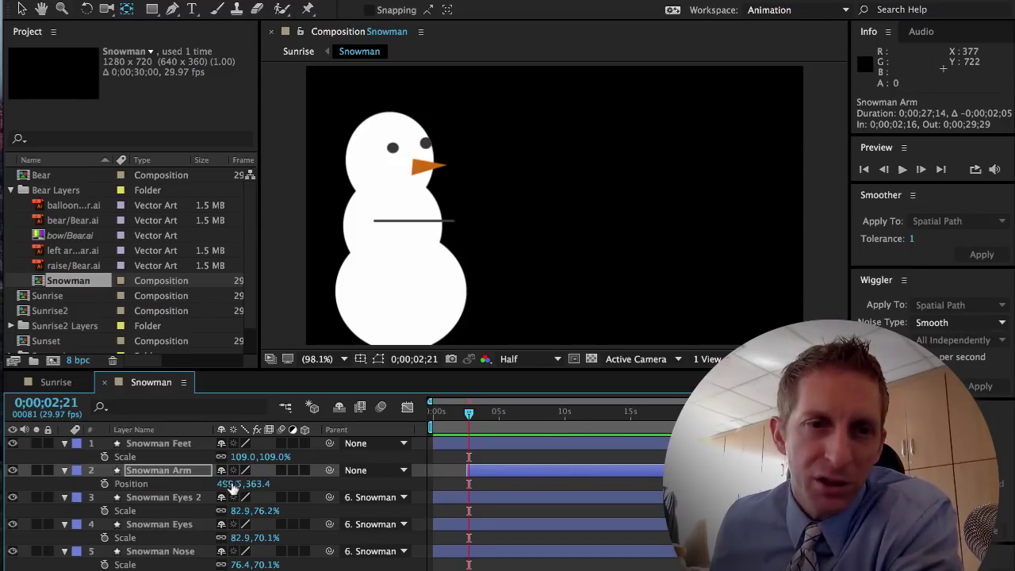
drag(232, 484, 287, 483)
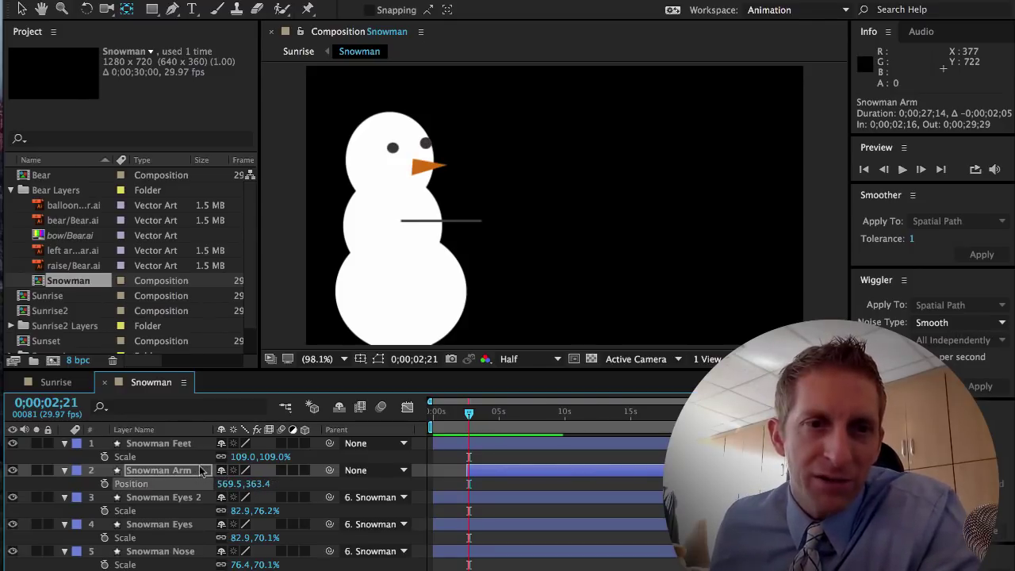
Mark Snowman Eyes 2, Snowman Eyes and Snowman Nose as shy and hide the shy layers in the timeline
click(151, 445)
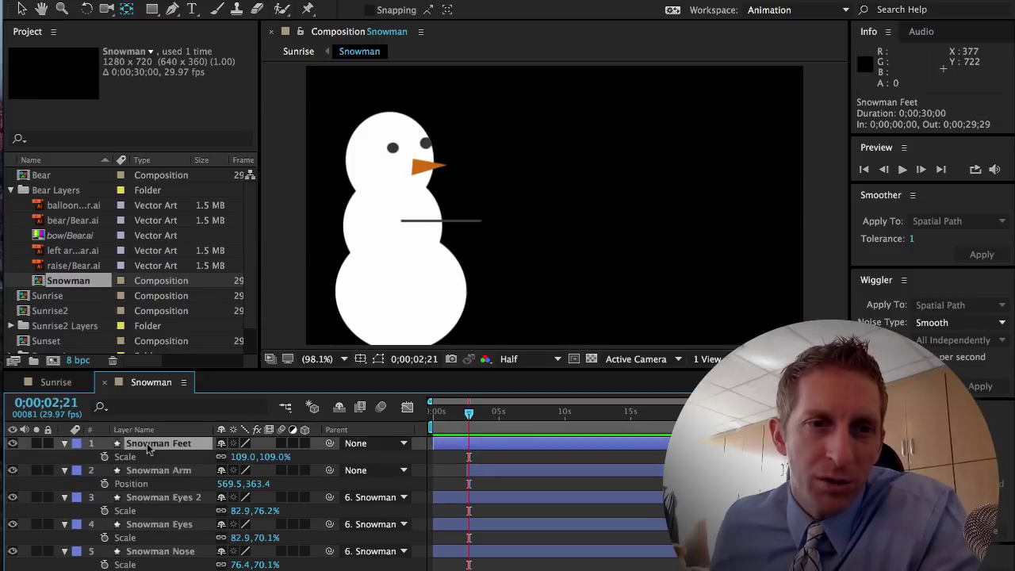
click(160, 498)
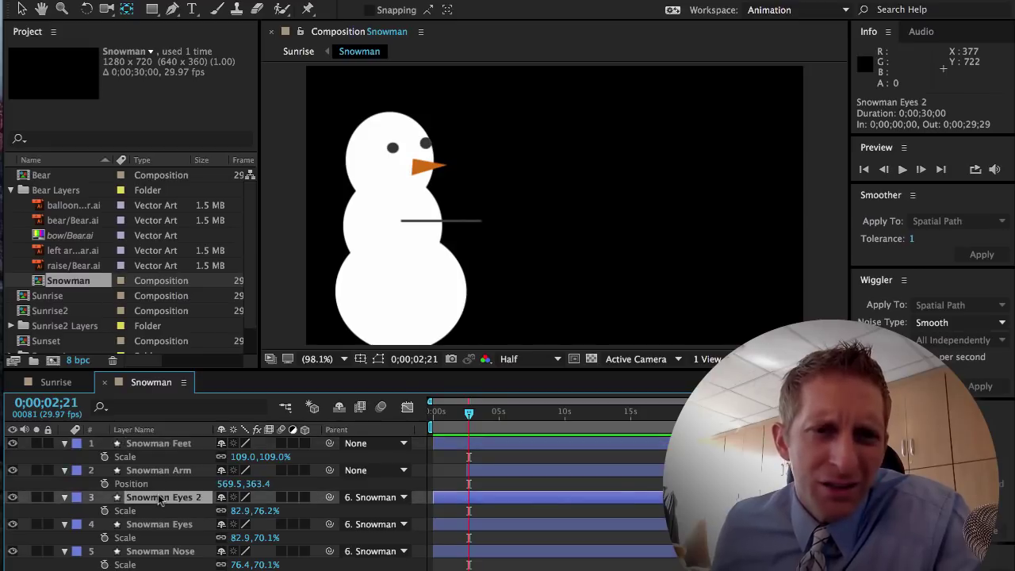
shift+click(160, 552)
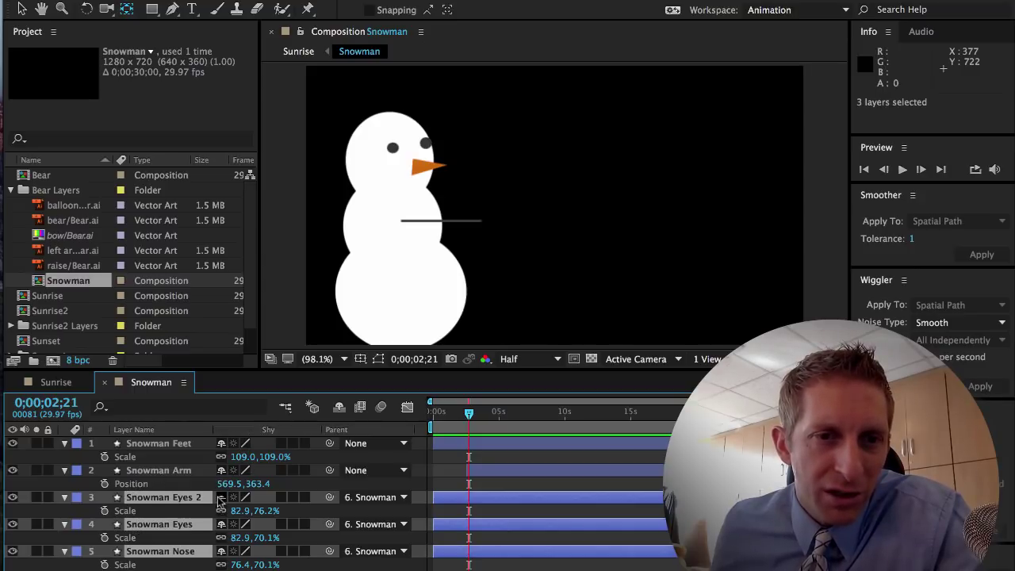
click(221, 497)
click(338, 407)
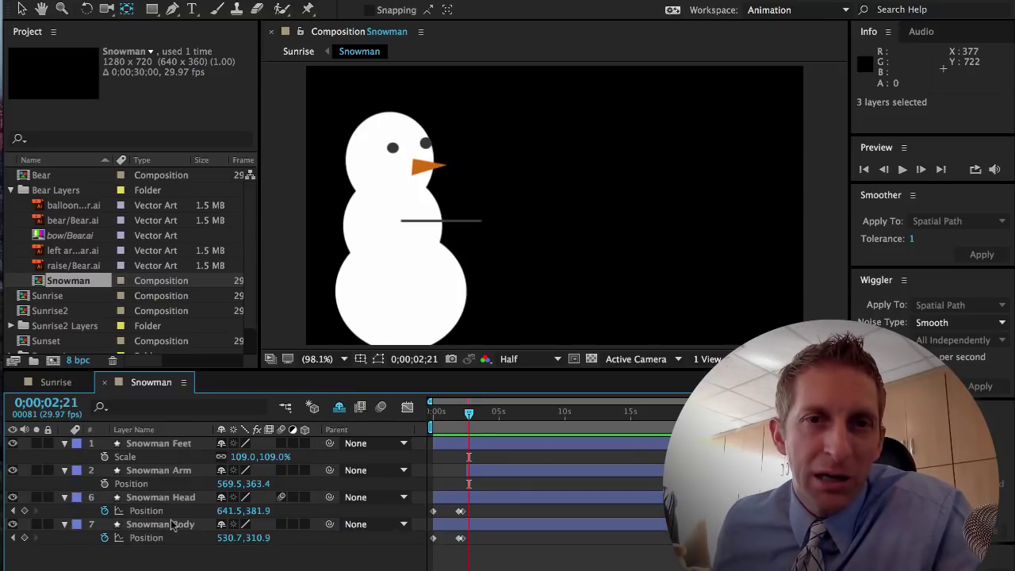
Keyframe the rotation of Snowman Arm at 0x+0.0° at 0;00;02;27, and set it to 30x+3.0° at 0;00;03;29
click(180, 472)
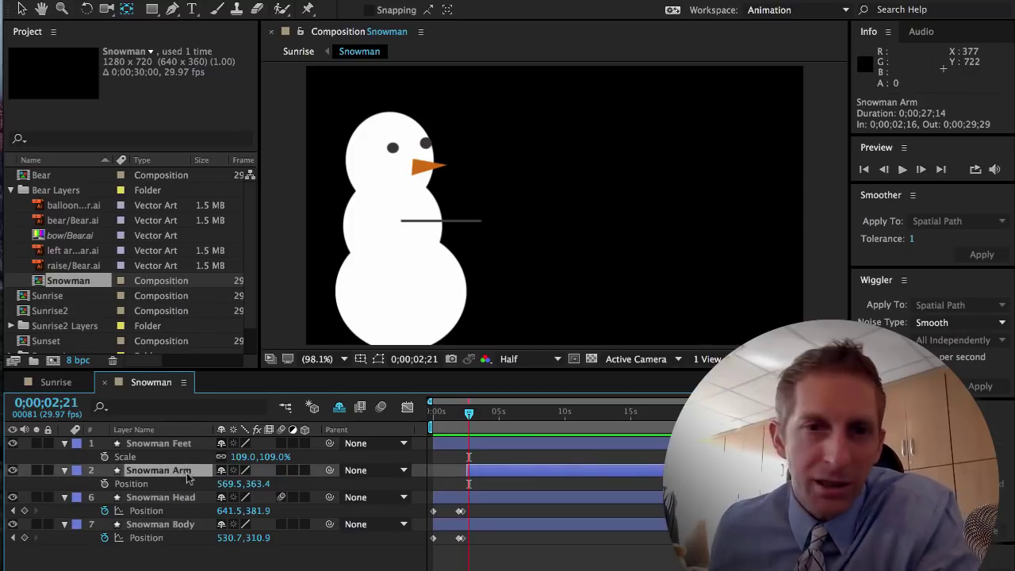
key(r)
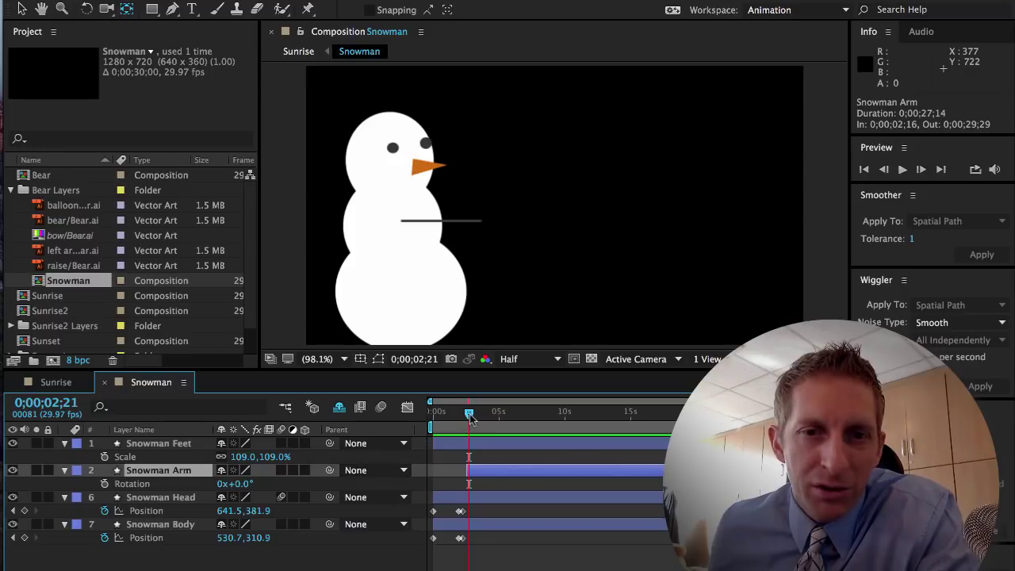
mouse_move(468, 417)
mouse_down()
mouse_move(459, 417)
mouse_move(472, 418)
mouse_up()
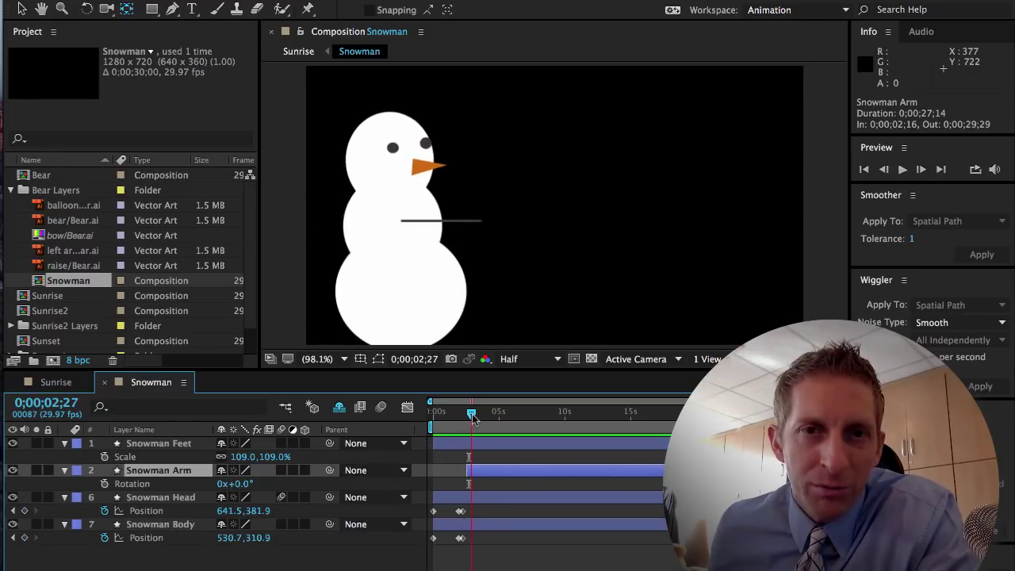
click(104, 483)
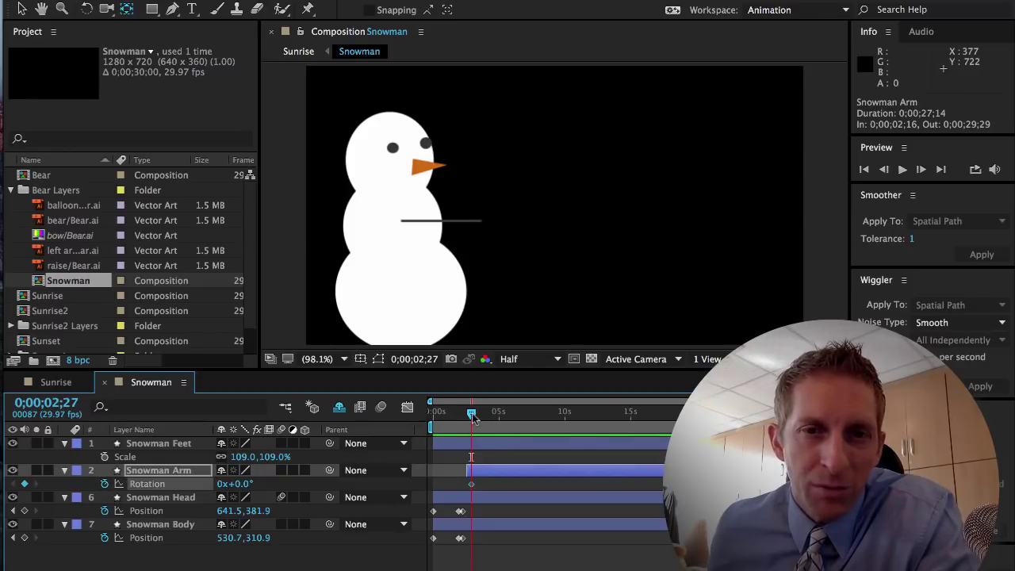
drag(472, 418, 480, 418)
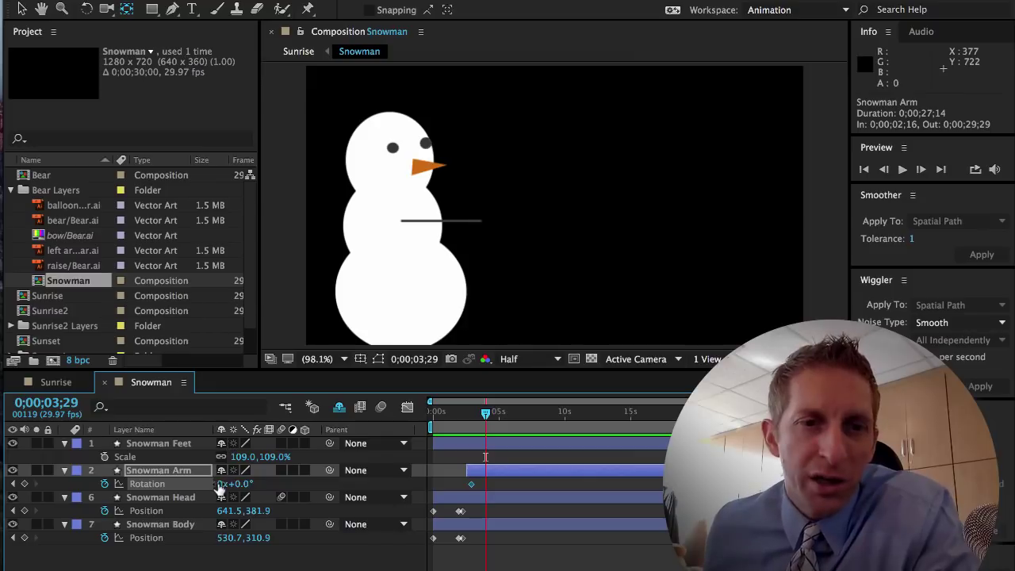
drag(220, 487, 265, 480)
click(476, 225)
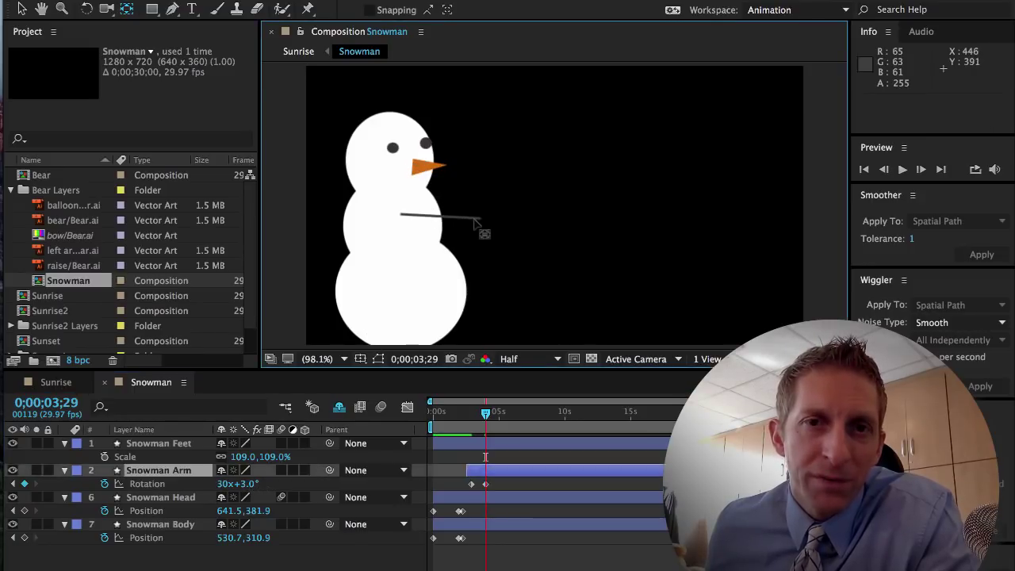
click(482, 222)
click(479, 218)
click(449, 229)
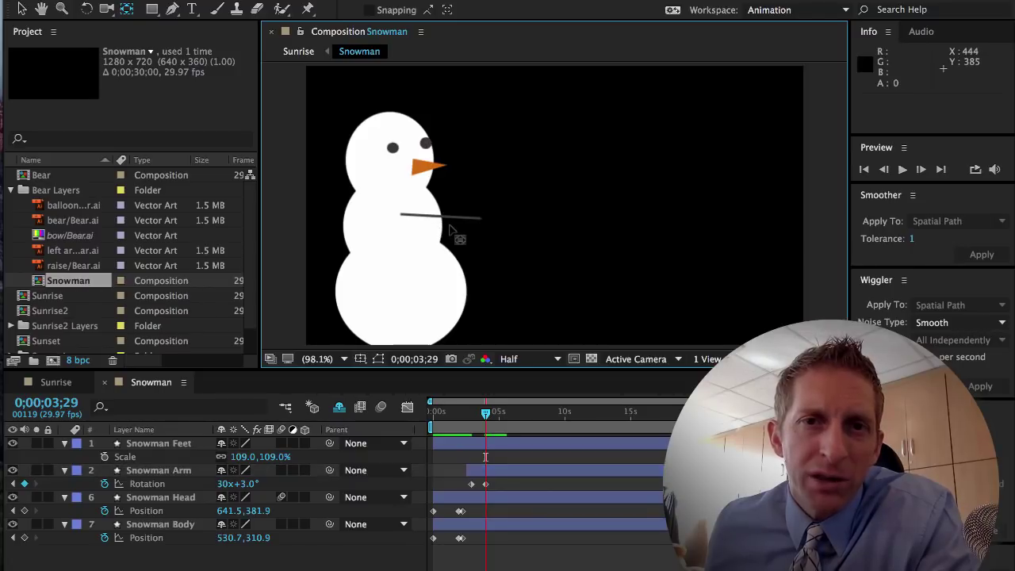
click(449, 229)
Change the Snowman composition's background color from black to a light lavender blue and check how it looks in the Sunrise composition
key(ctrl+k)
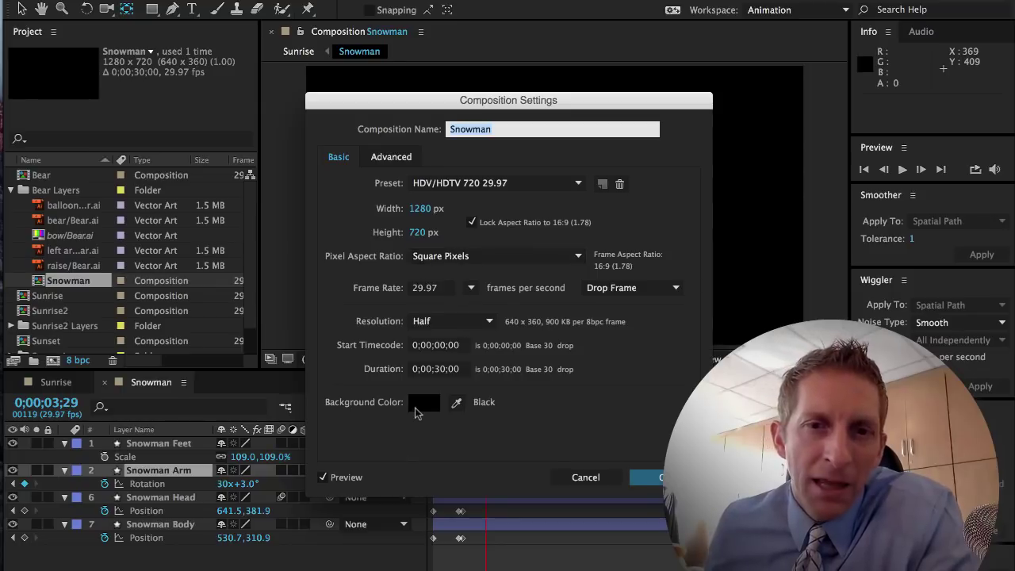
click(416, 406)
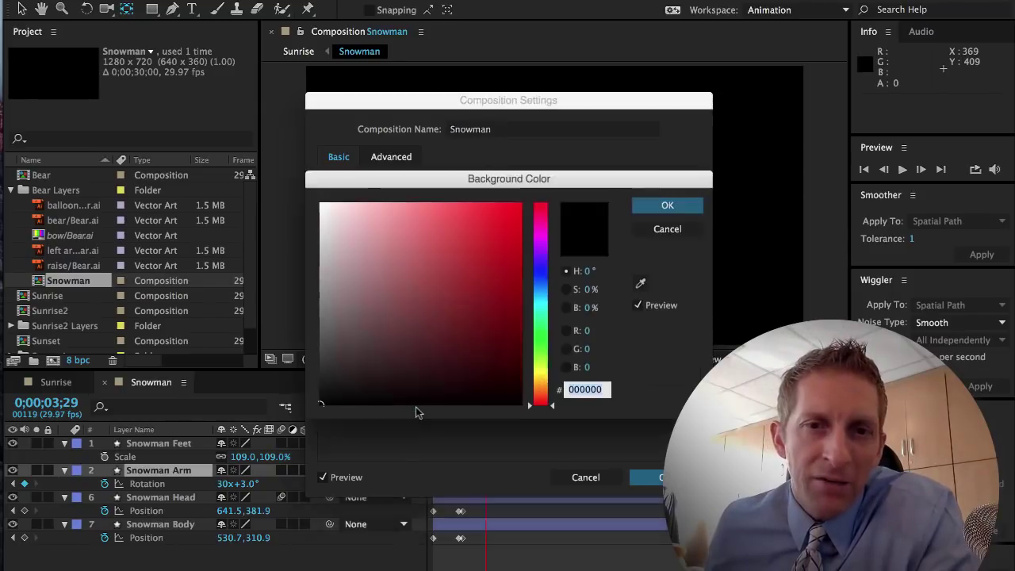
click(540, 272)
click(456, 237)
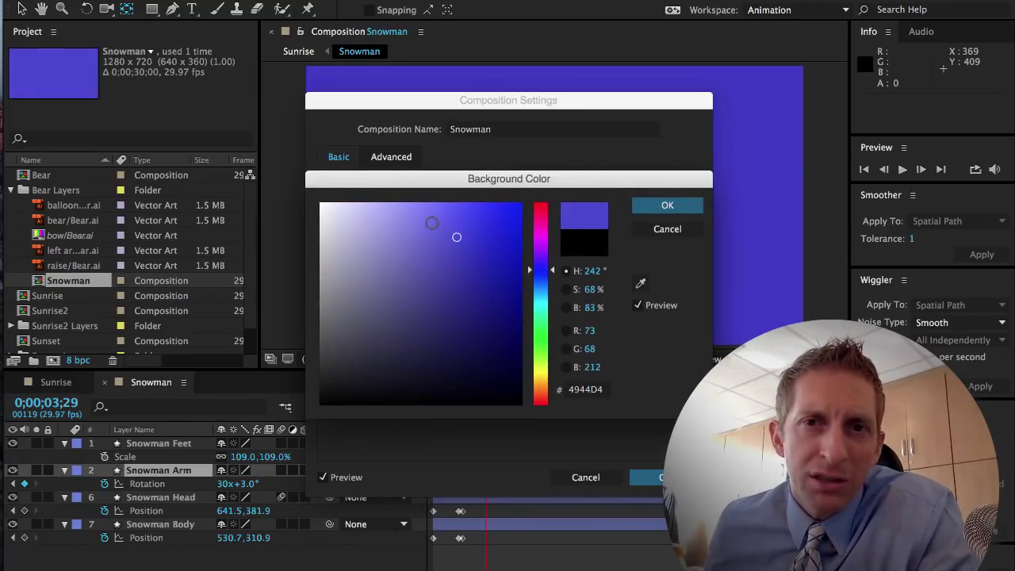
drag(432, 223, 396, 210)
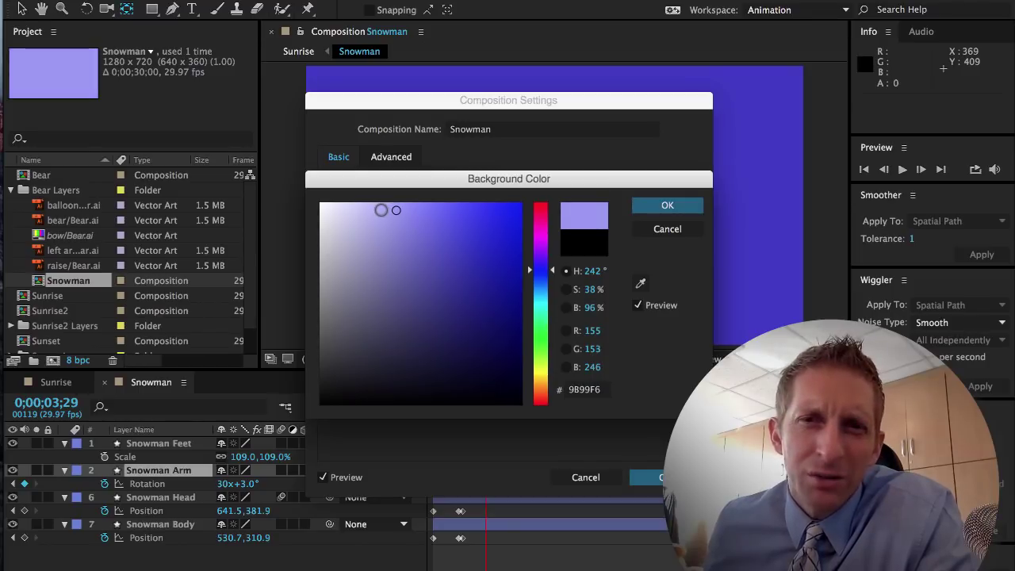
click(381, 209)
click(670, 206)
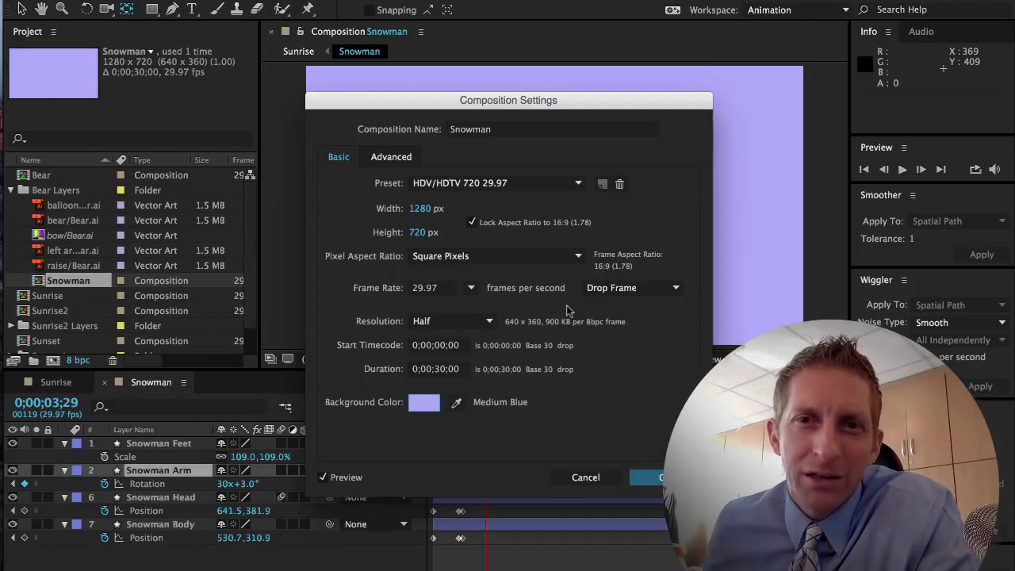
click(657, 479)
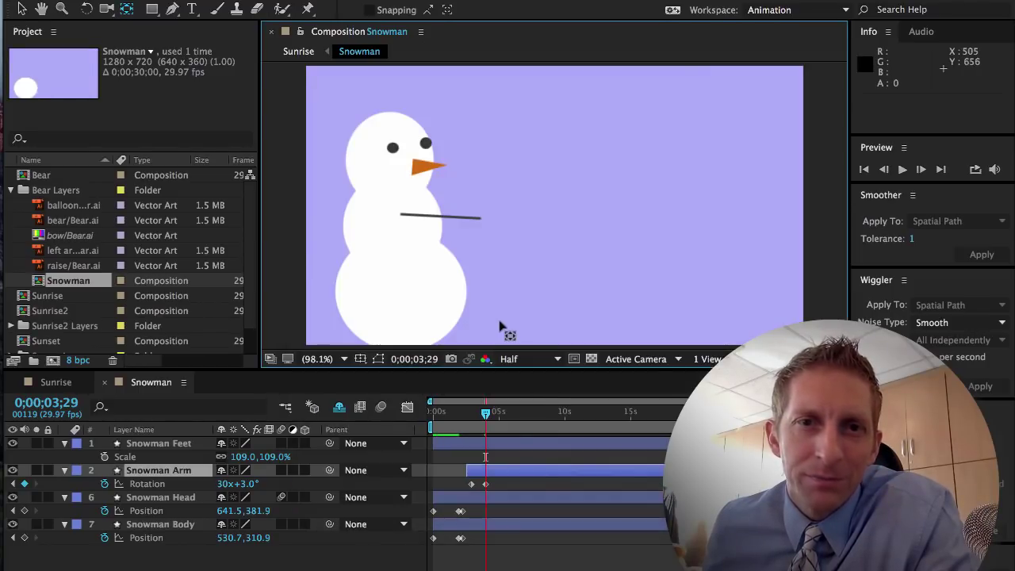
click(56, 384)
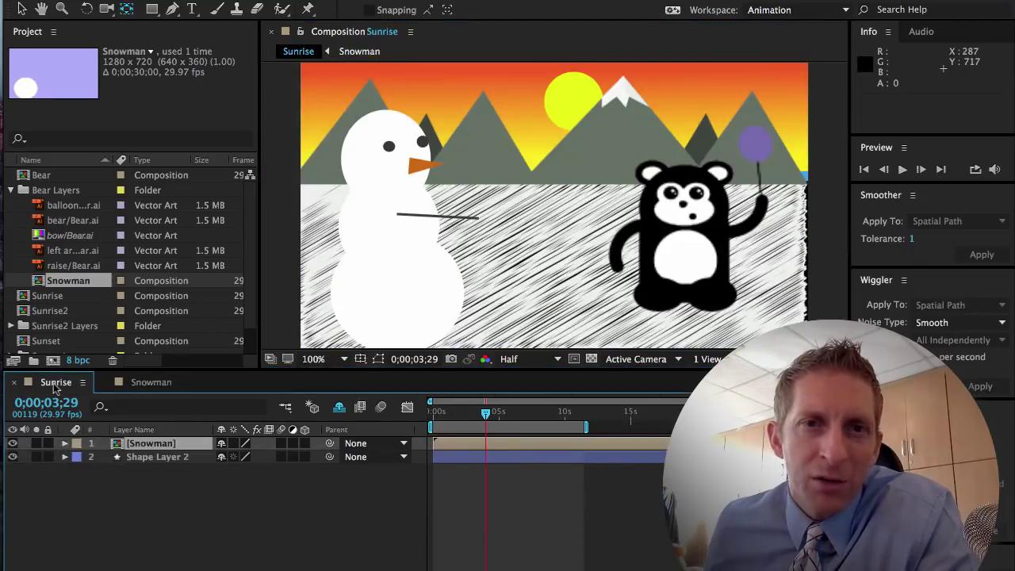
click(147, 384)
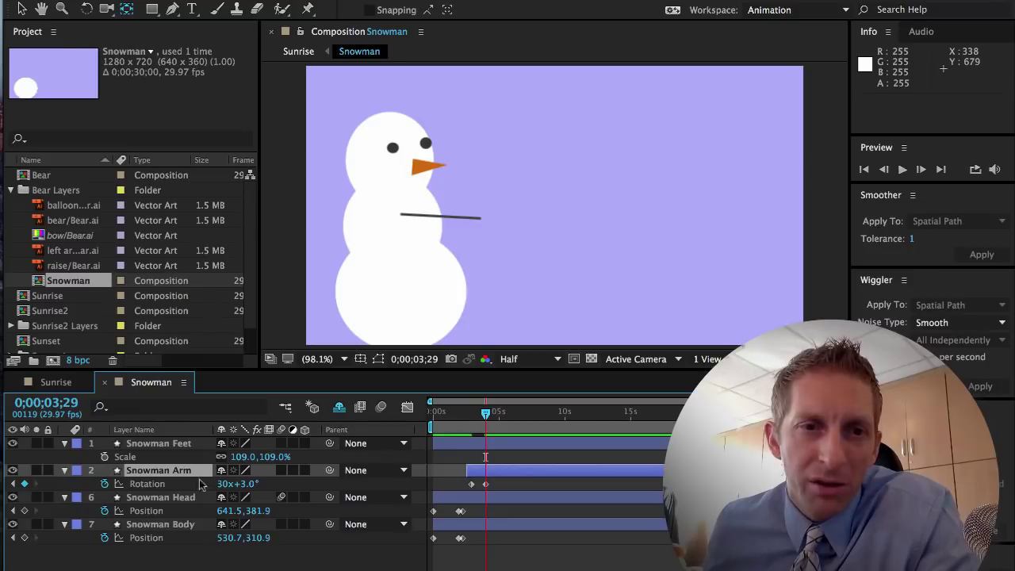
Set the Snowman Arm's anchor point to -81.0, 44.0 and check the arm's rotation up to 0;00;03;06
click(154, 485)
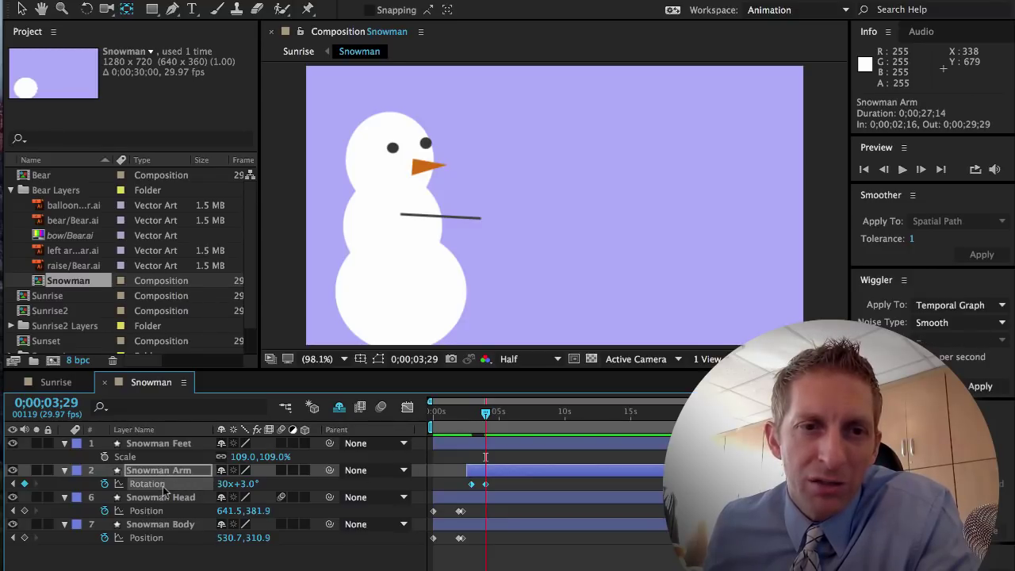
key(a)
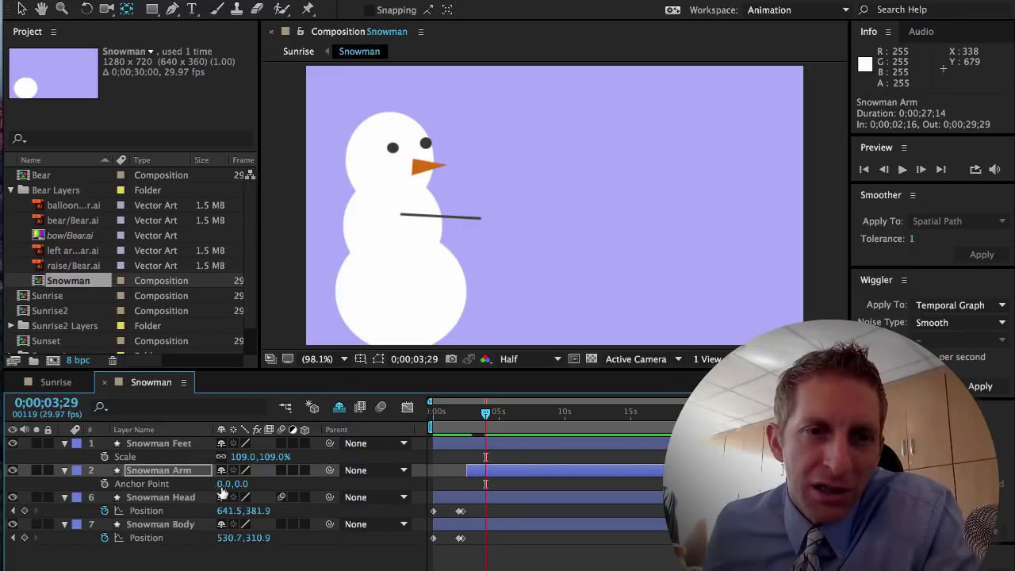
drag(223, 485, 279, 486)
mouse_move(485, 415)
mouse_down()
mouse_move(473, 414)
mouse_move(474, 426)
mouse_up()
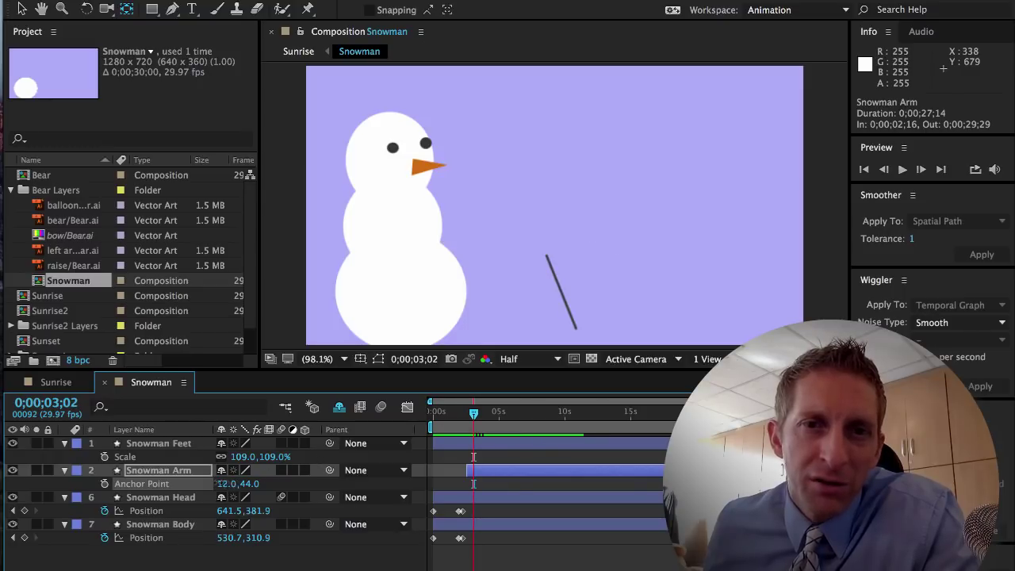
drag(230, 483, 214, 483)
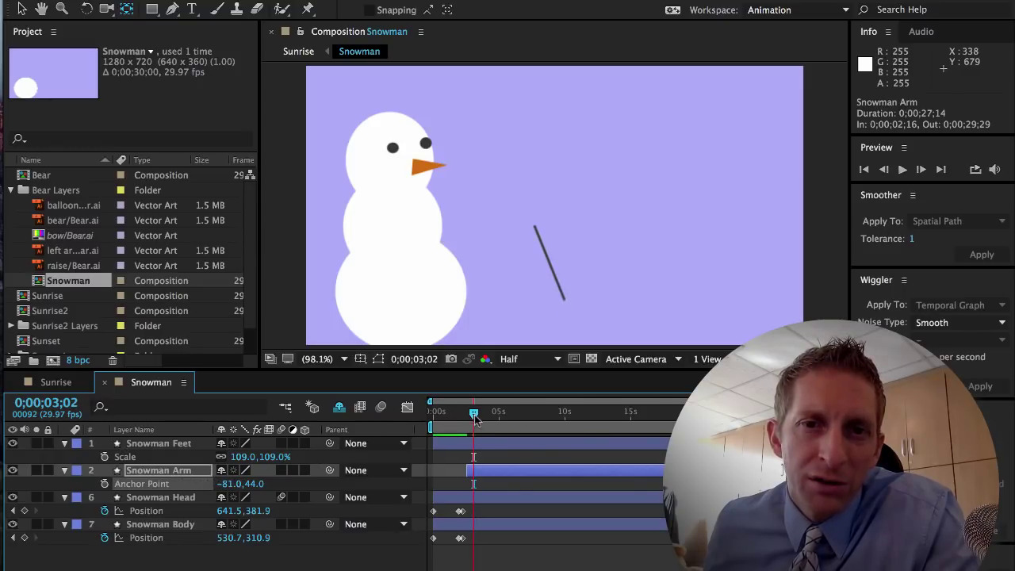
drag(474, 421, 476, 421)
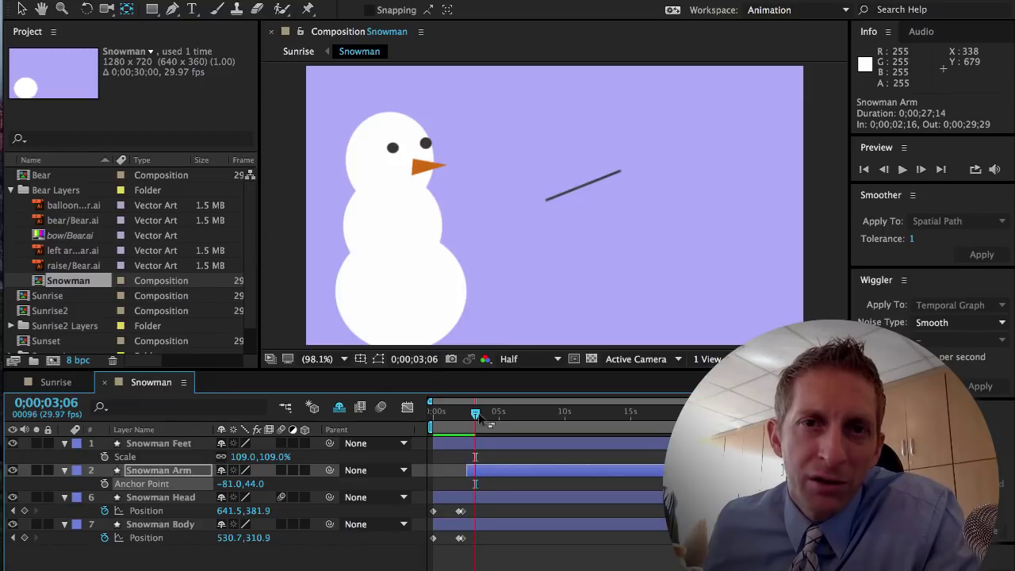
Move Snowman Arm to position 198.3, 424.6 on the snowman's body and check its rotation around 0;00;02;27
click(530, 213)
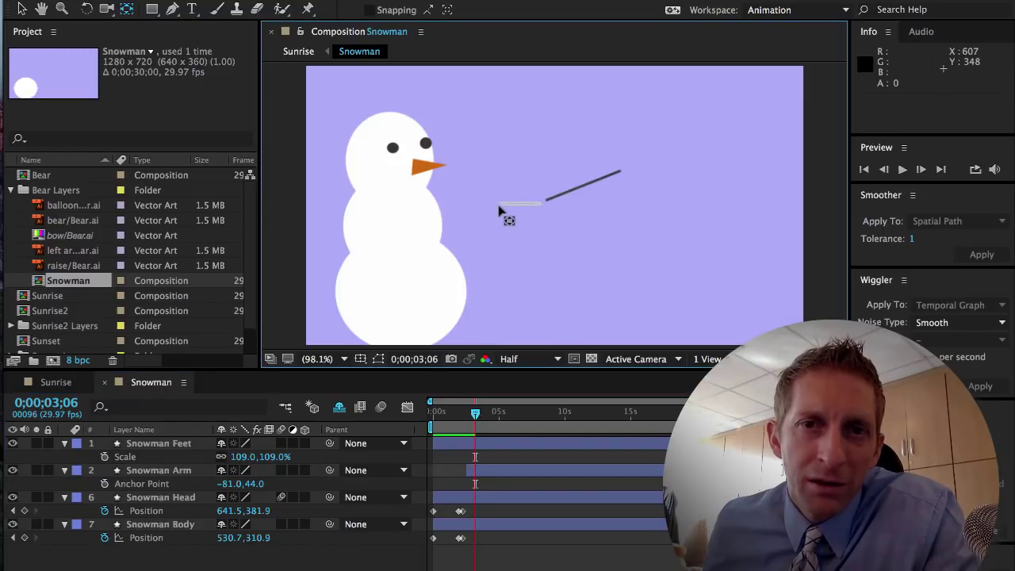
click(553, 201)
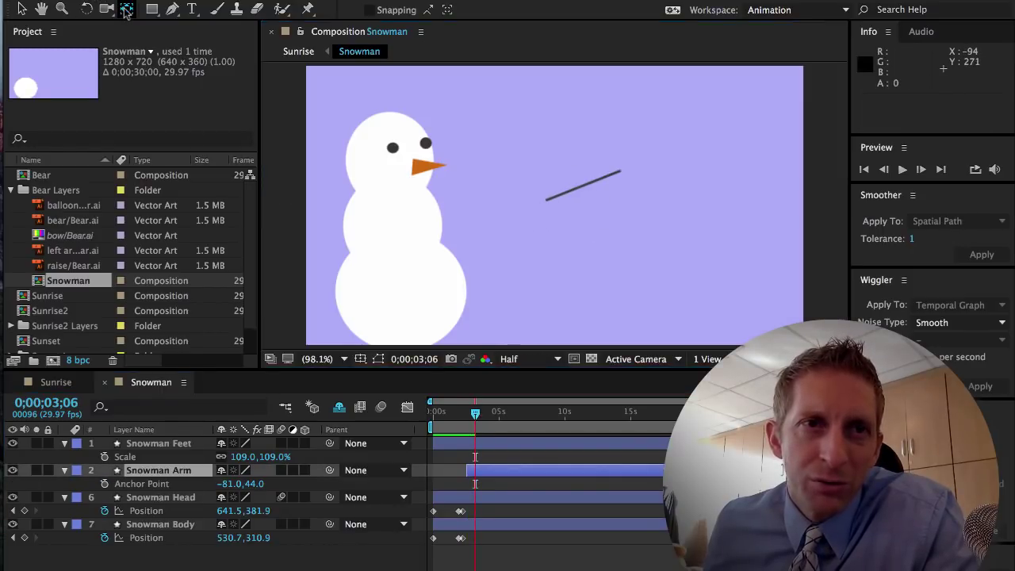
click(21, 9)
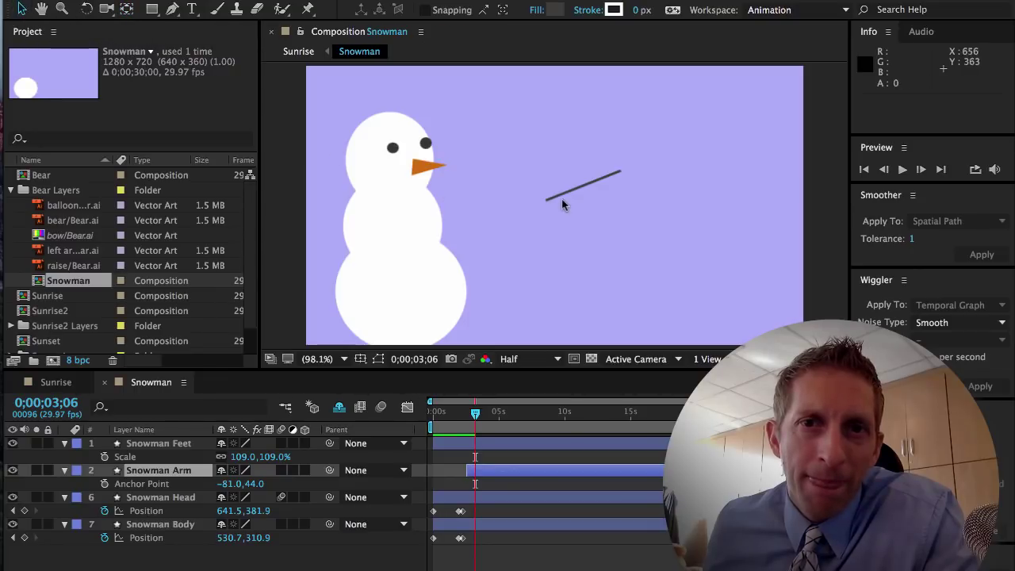
drag(561, 204, 417, 229)
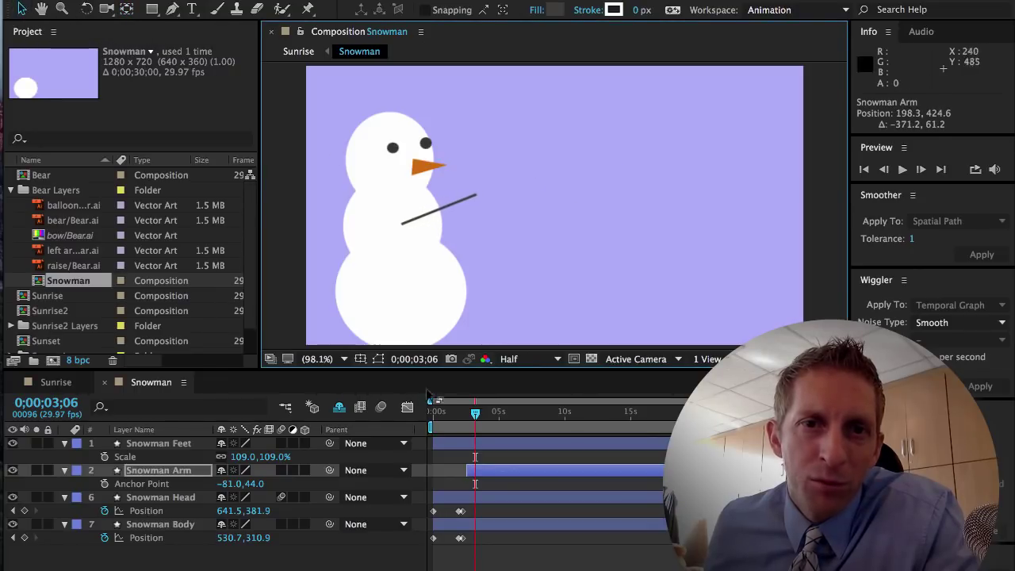
drag(476, 413, 468, 416)
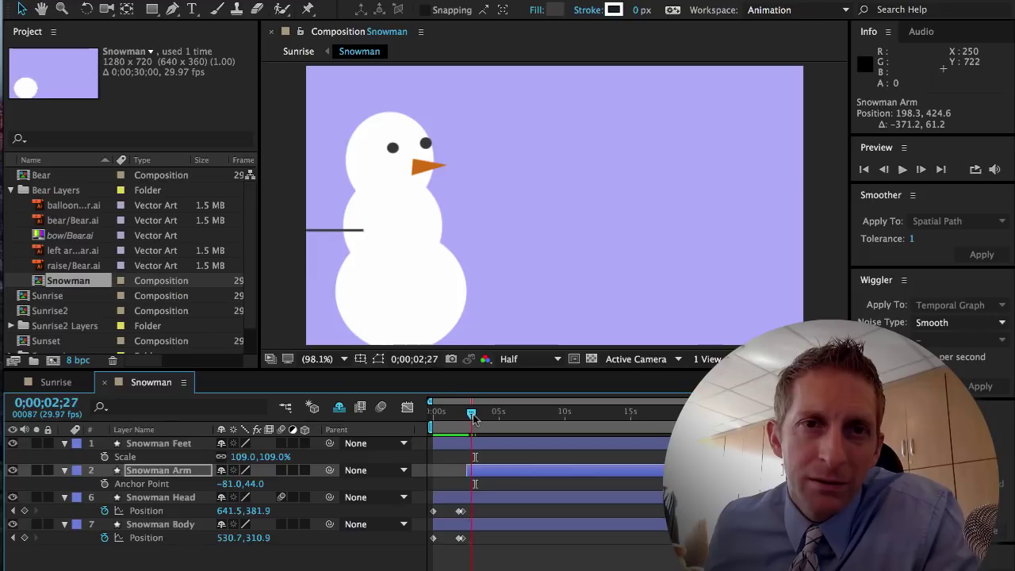
drag(472, 418, 475, 418)
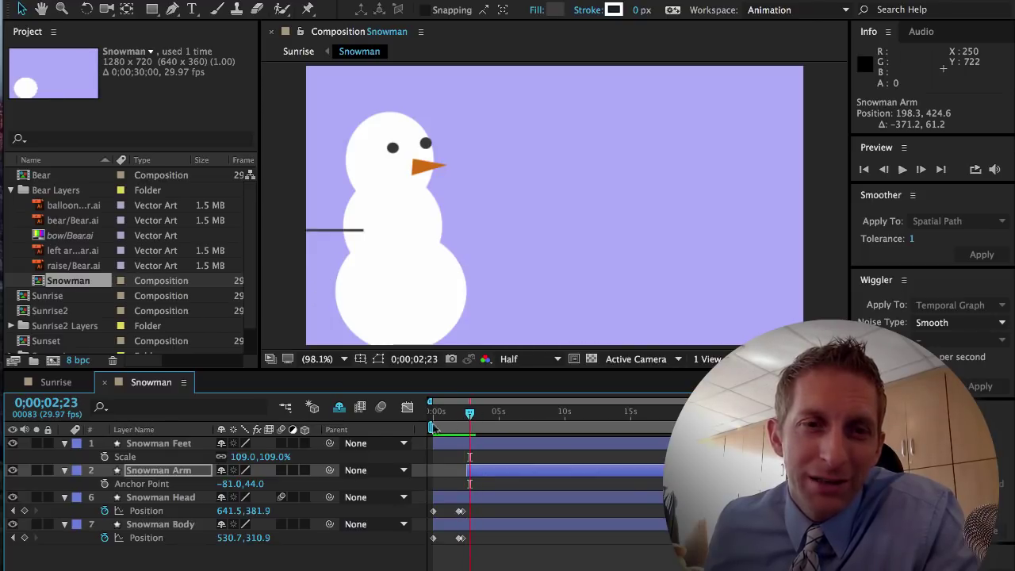
Place the Snowman Arm layer above Snowman Feet, set its anchor point to -187.0, 44.0 and check the swing to 0;00;03;04
drag(176, 474, 176, 444)
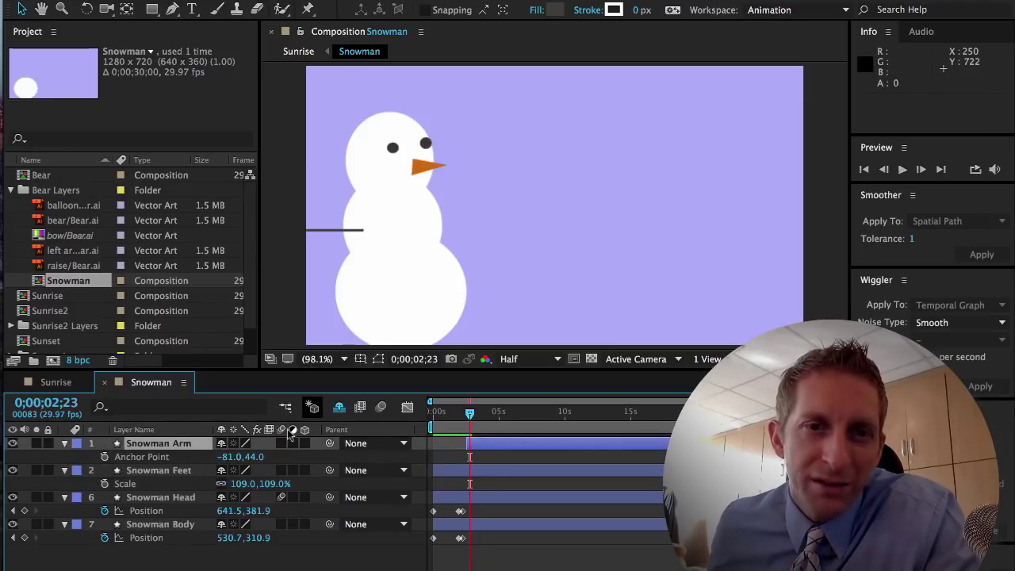
drag(238, 456, 246, 457)
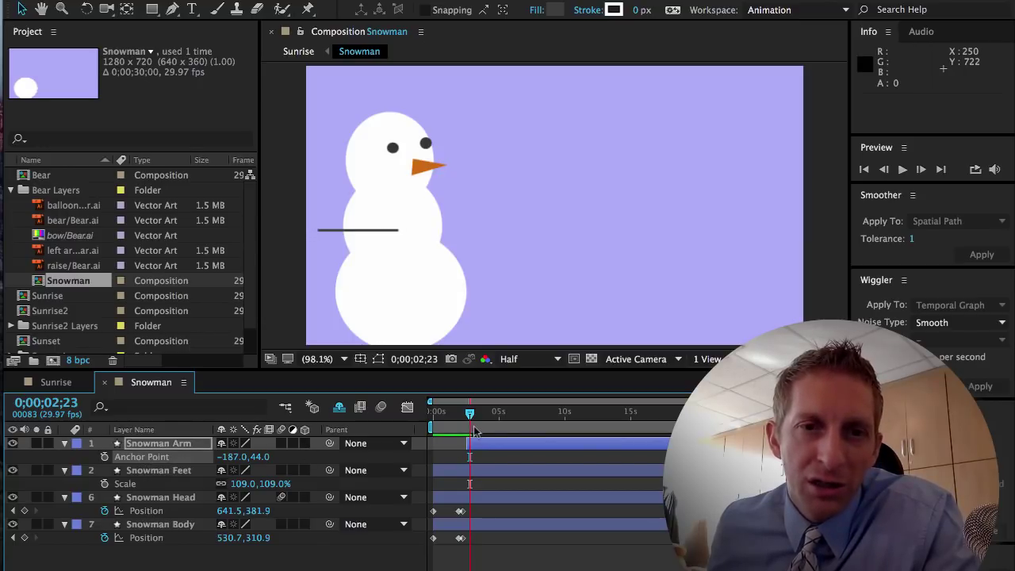
drag(471, 419, 476, 416)
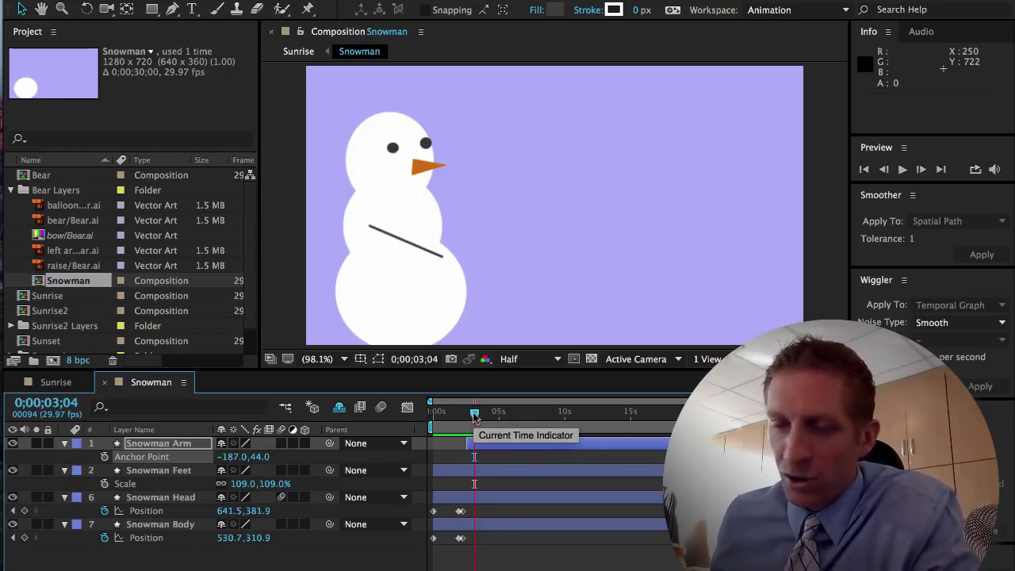
Set the Snowman Arm's anchor point to -128.0, 44.0 at 0;00;03;04, trying its rotation value first
key(r)
drag(229, 460, 235, 460)
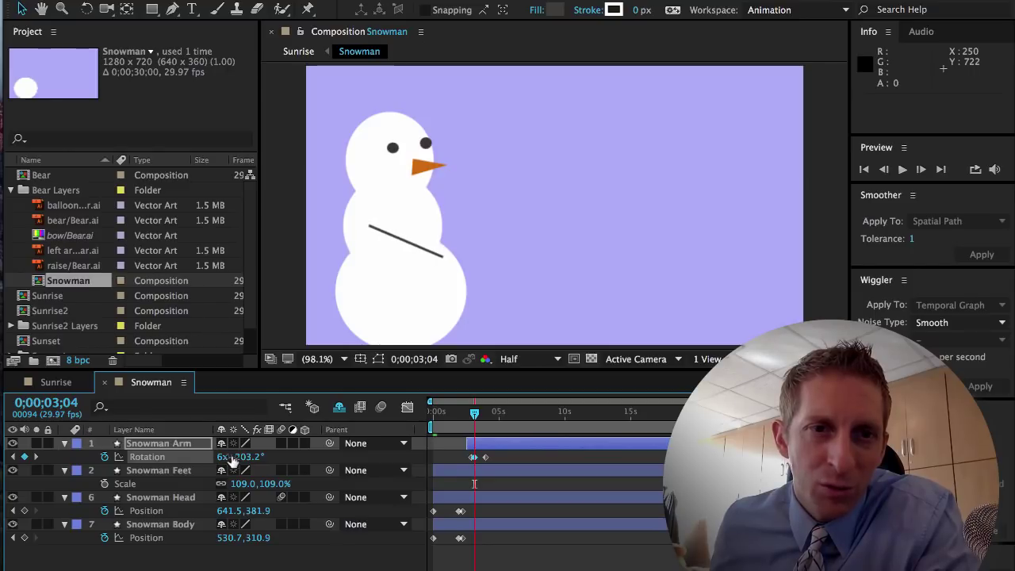
key(a)
drag(232, 460, 236, 460)
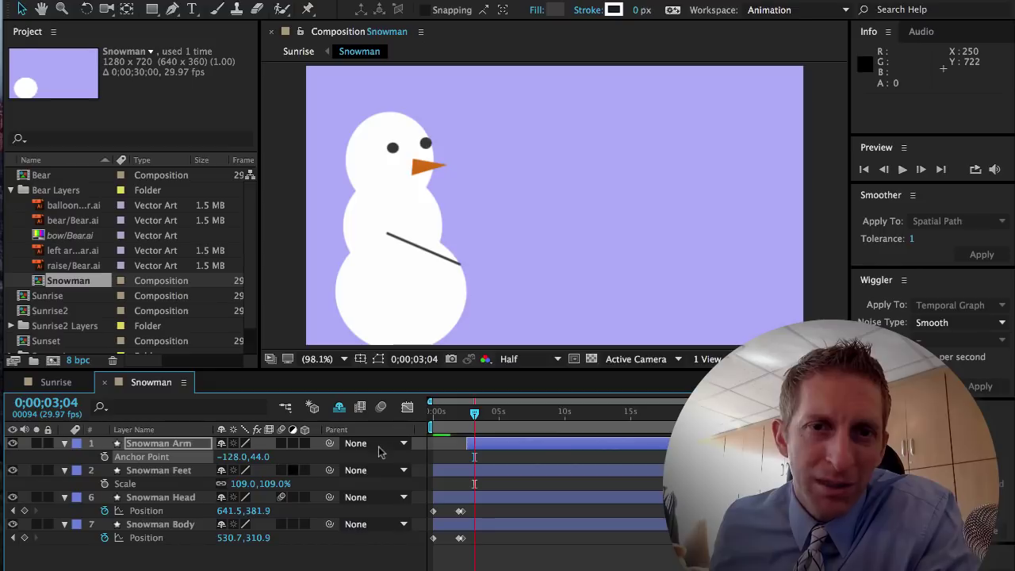
Play the Snowman composition from the start, and play and scrub the Sunrise composition up to 0;00;04;21 to check the arm's animation
drag(474, 419, 428, 418)
key(space)
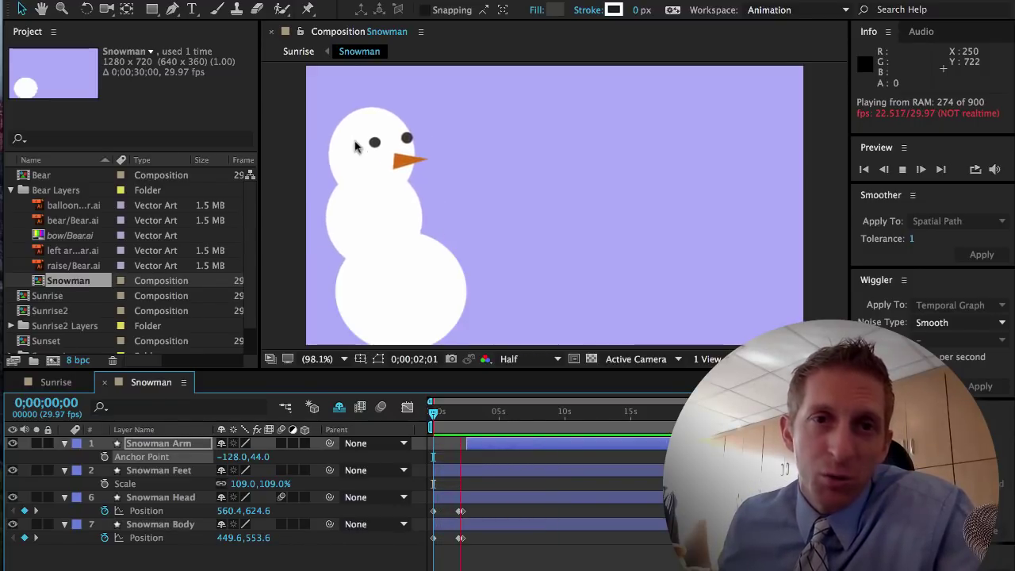
click(55, 381)
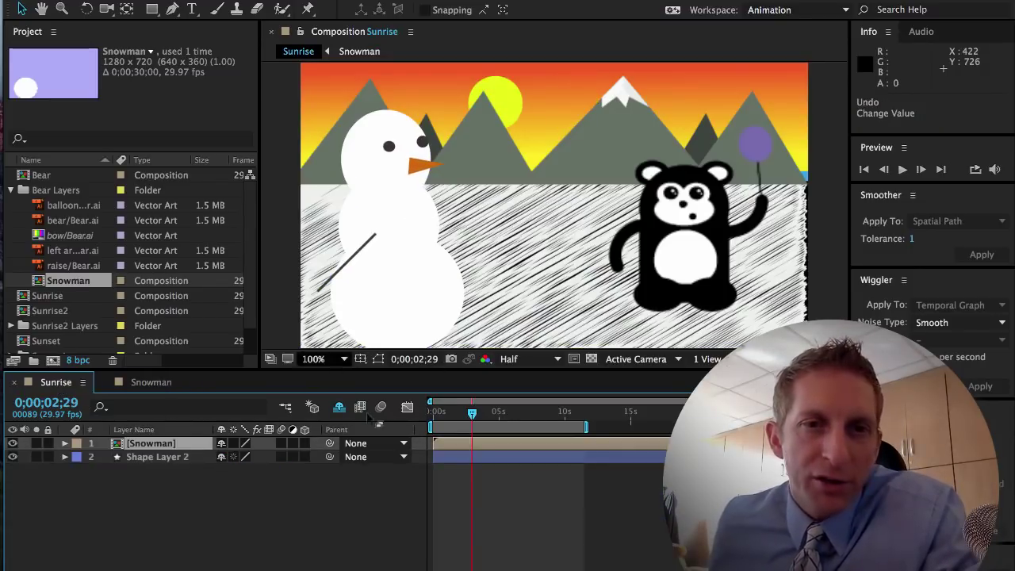
drag(456, 418, 411, 418)
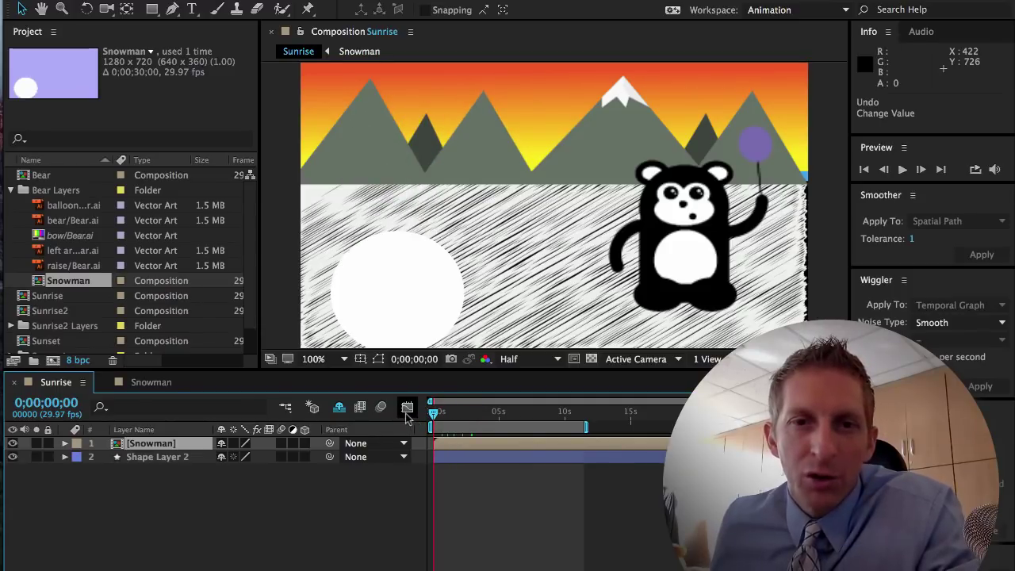
key(space)
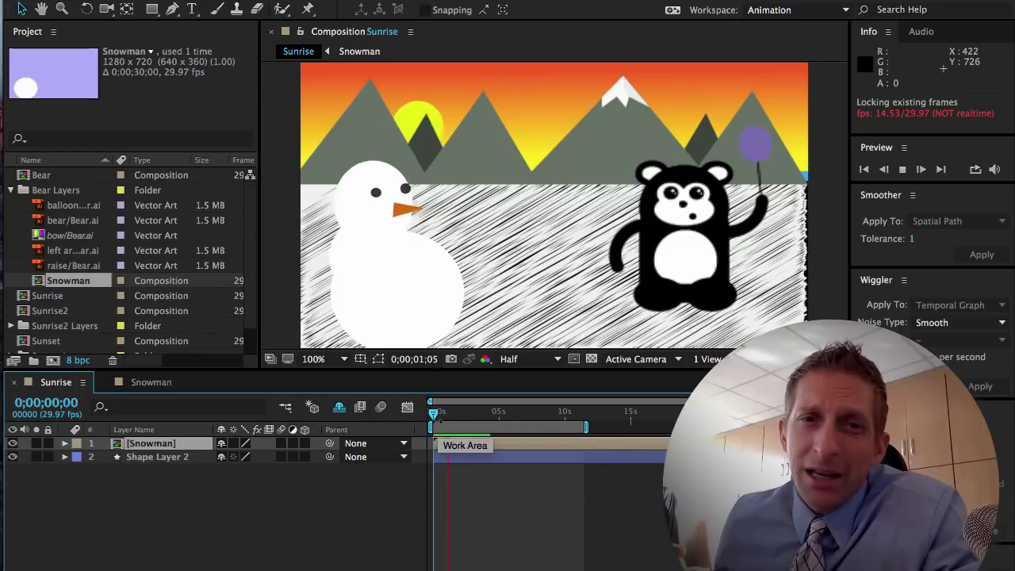
key(space)
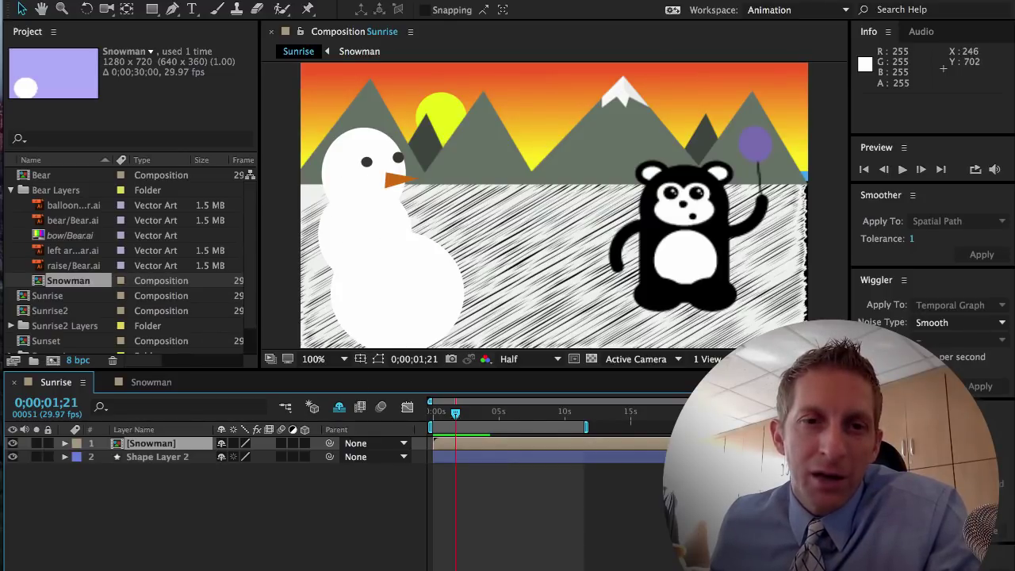
drag(455, 415, 497, 418)
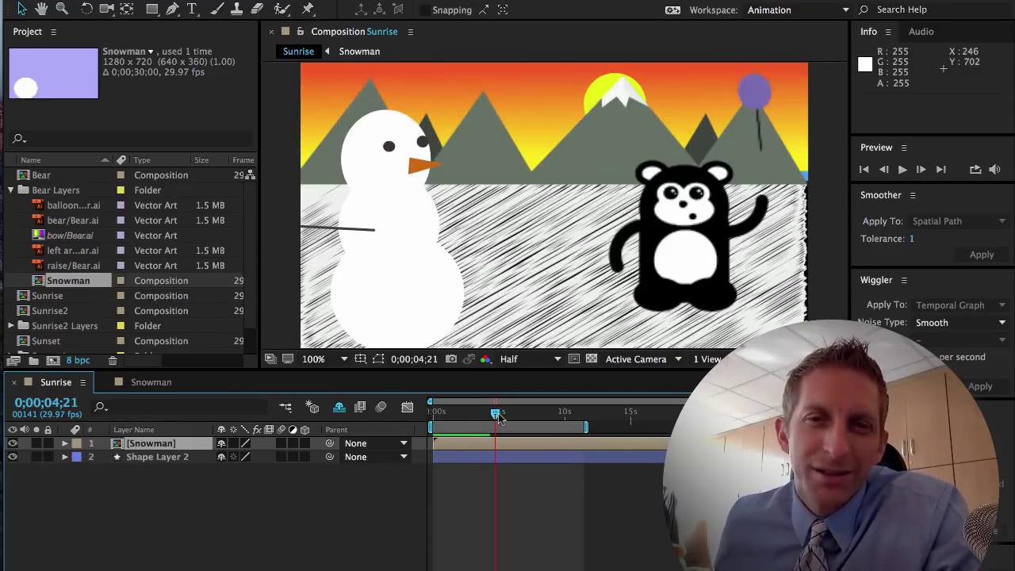